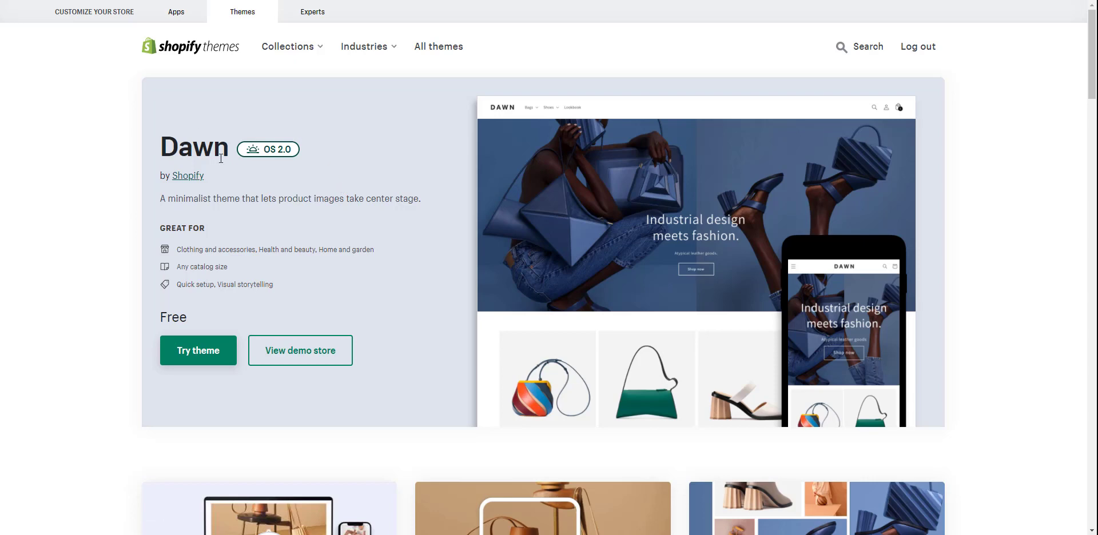
Start trying the free Dawn theme from its Theme Store page
left_click(183, 358)
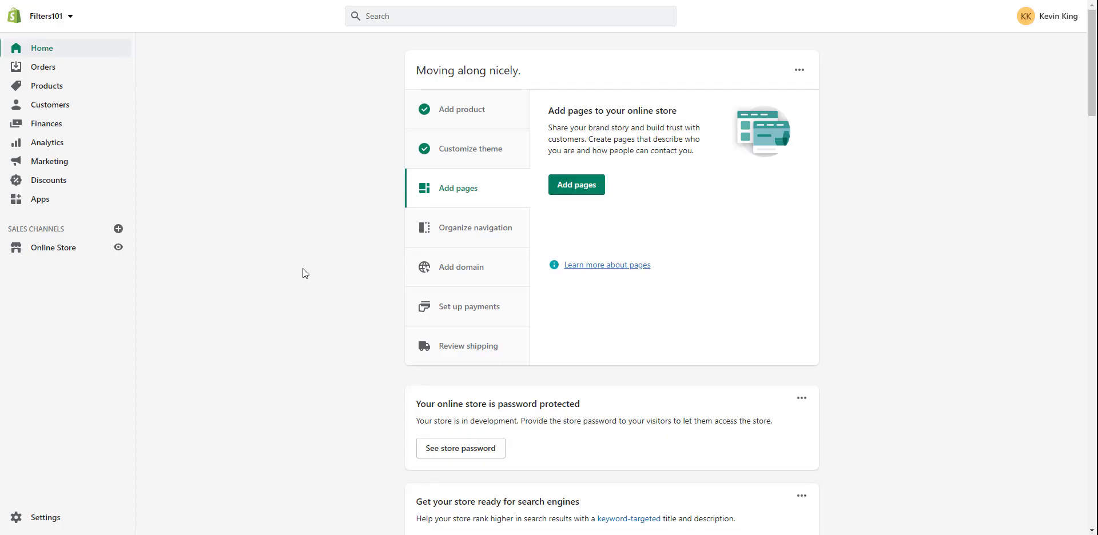
Review the Online Store Themes page and launch the editor for the current Dawn theme
left_click(53, 252)
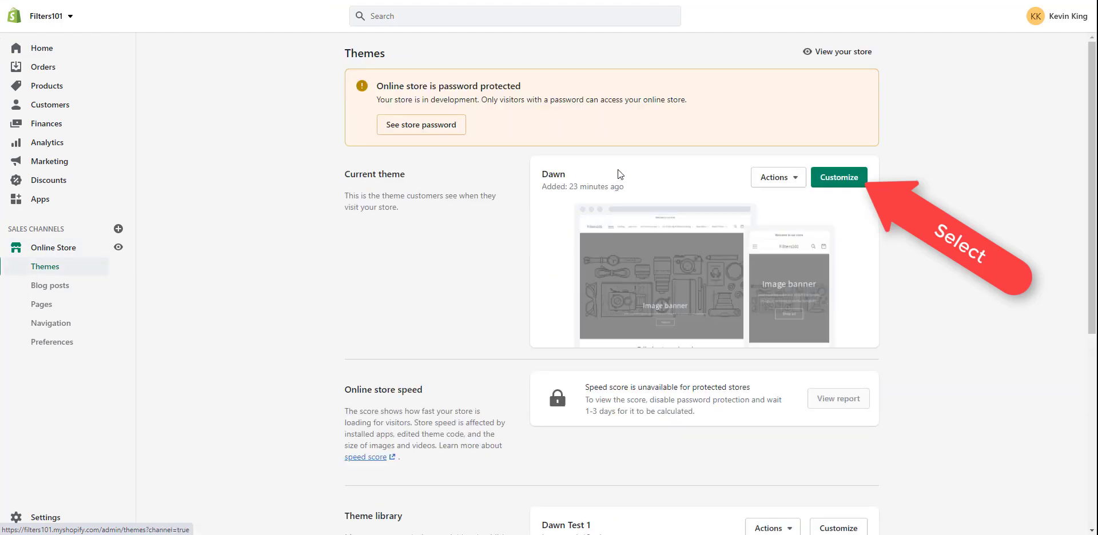
scroll(620, 175, "down", 4)
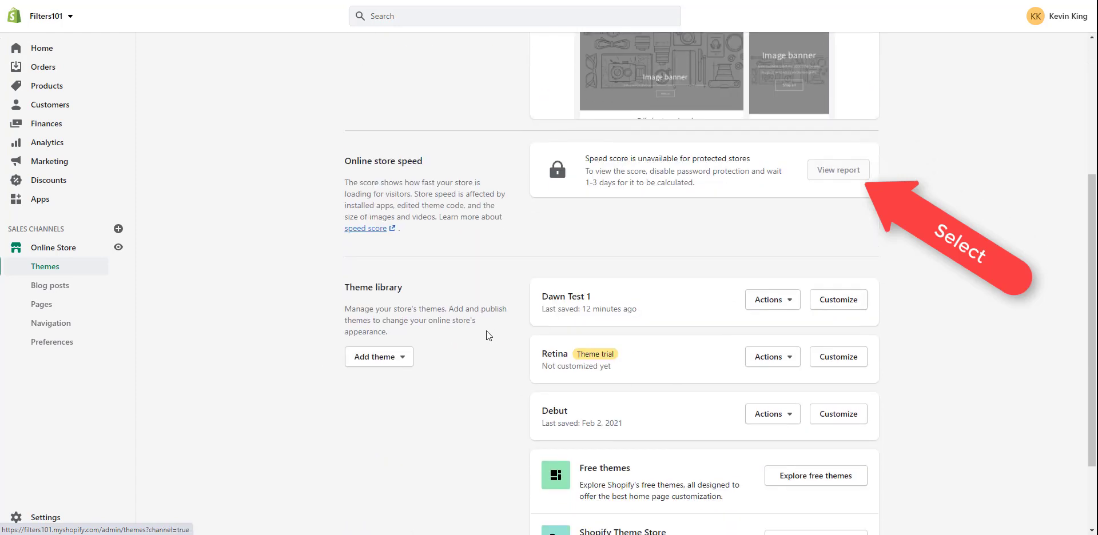
scroll(505, 352, "up", 1)
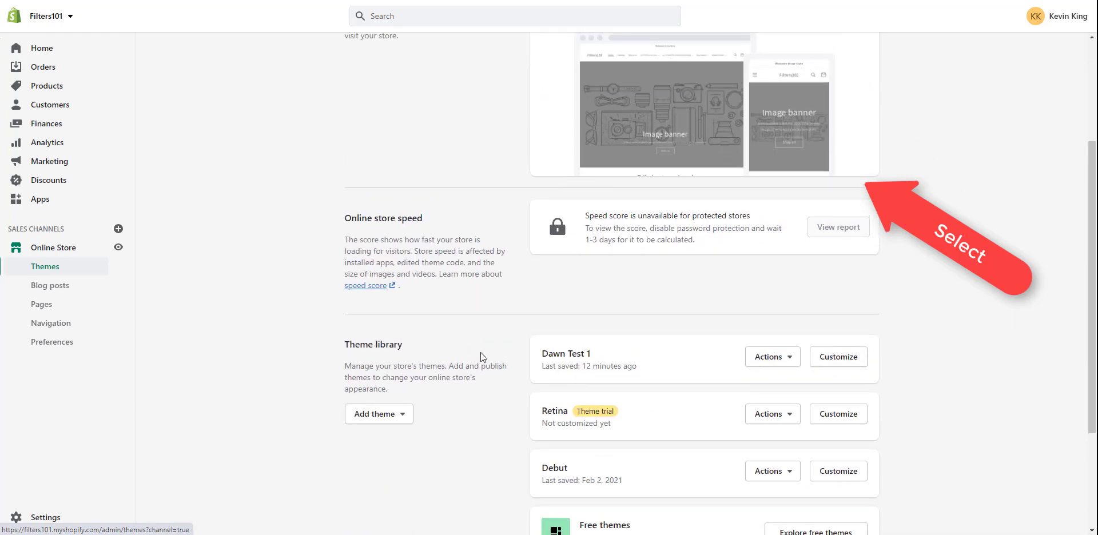
scroll(494, 355, "up", 3)
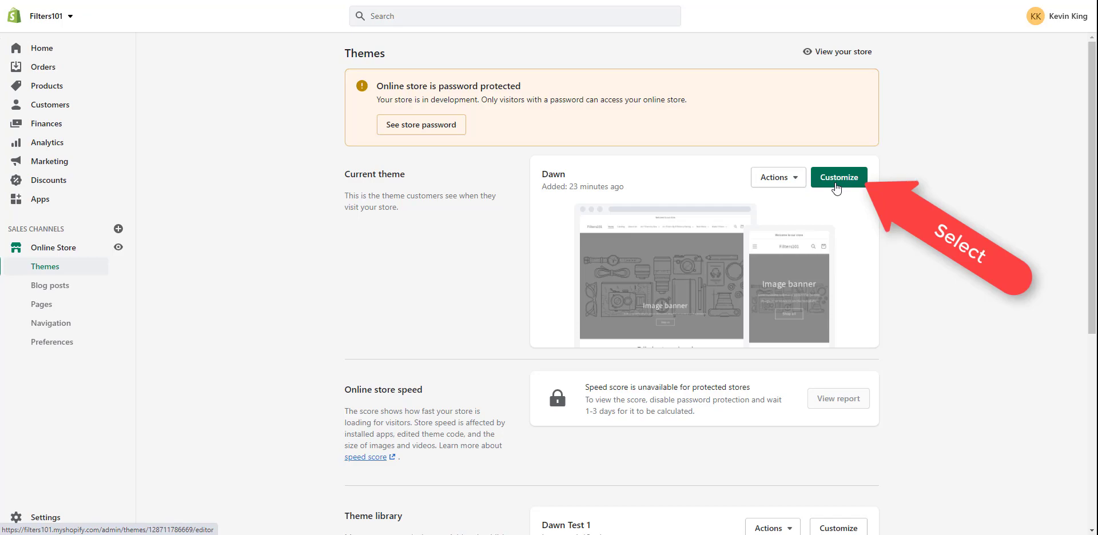
left_click(836, 187)
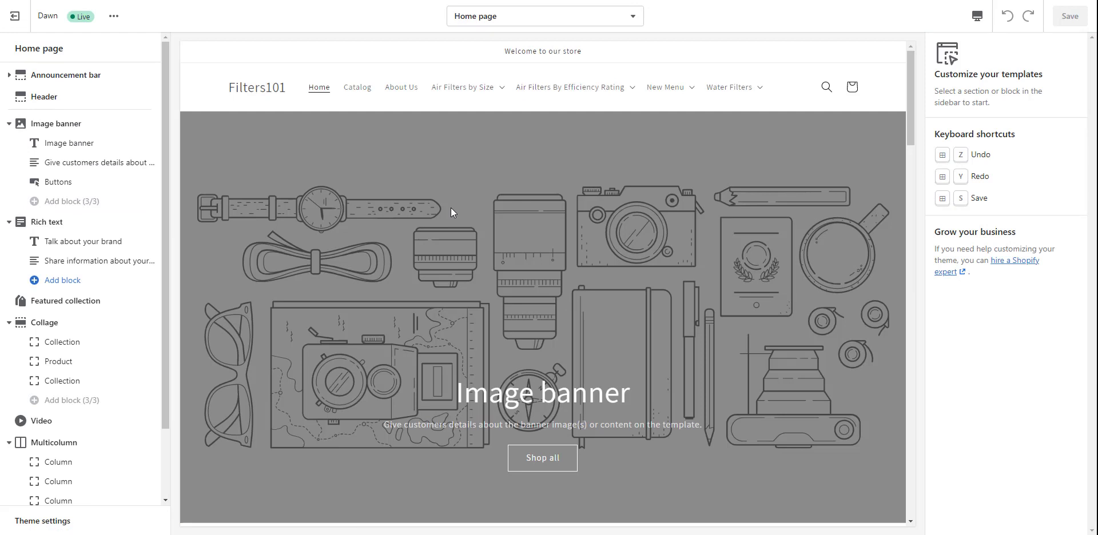
scroll(474, 339, "down", 4)
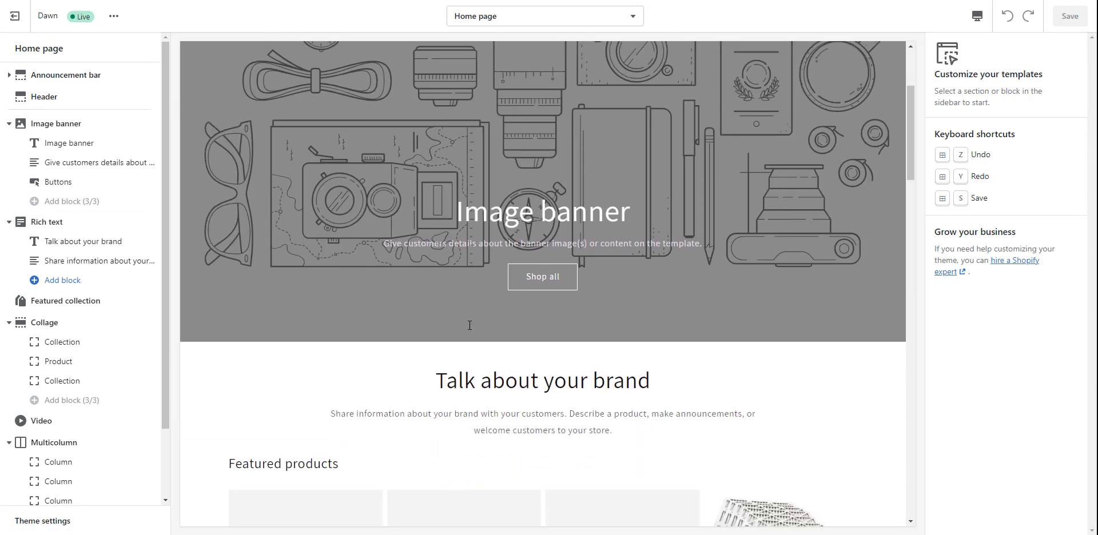
scroll(396, 282, "up", 4)
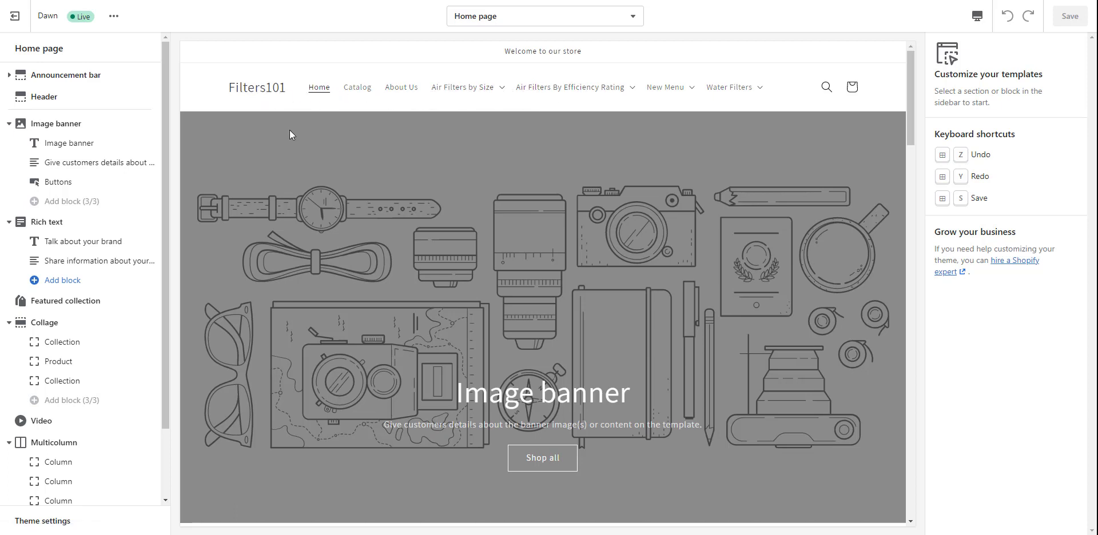
scroll(290, 130, "down", 6)
scroll(290, 132, "down", 2)
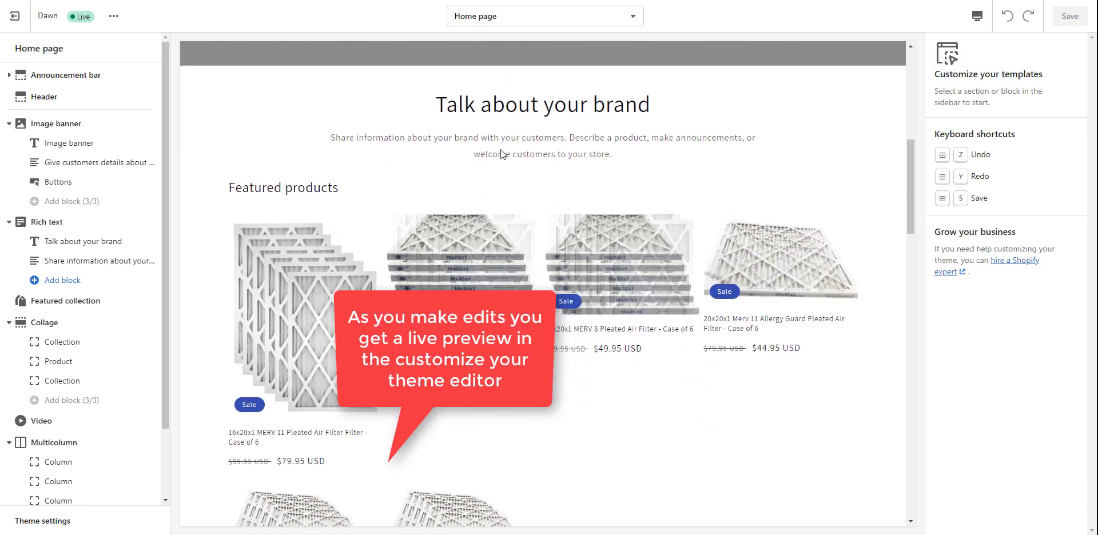
scroll(289, 286, "down", 4)
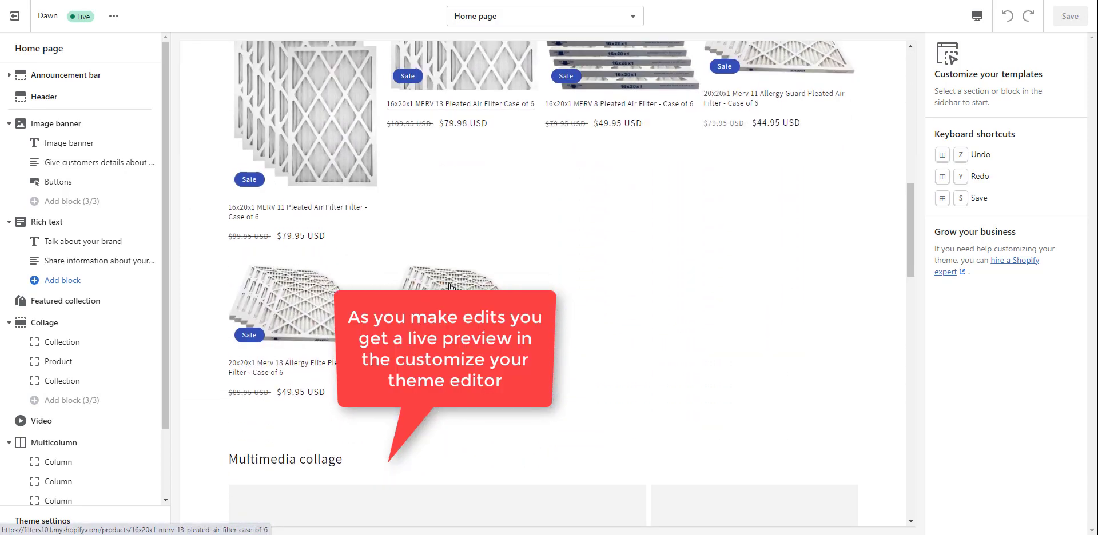
scroll(290, 286, "up", 4)
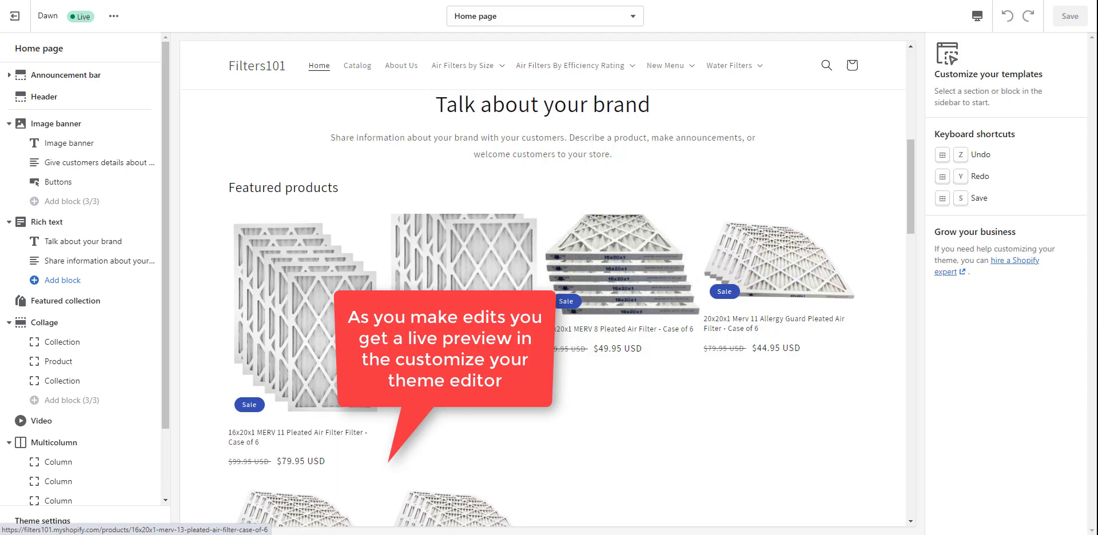
scroll(458, 344, "down", 7)
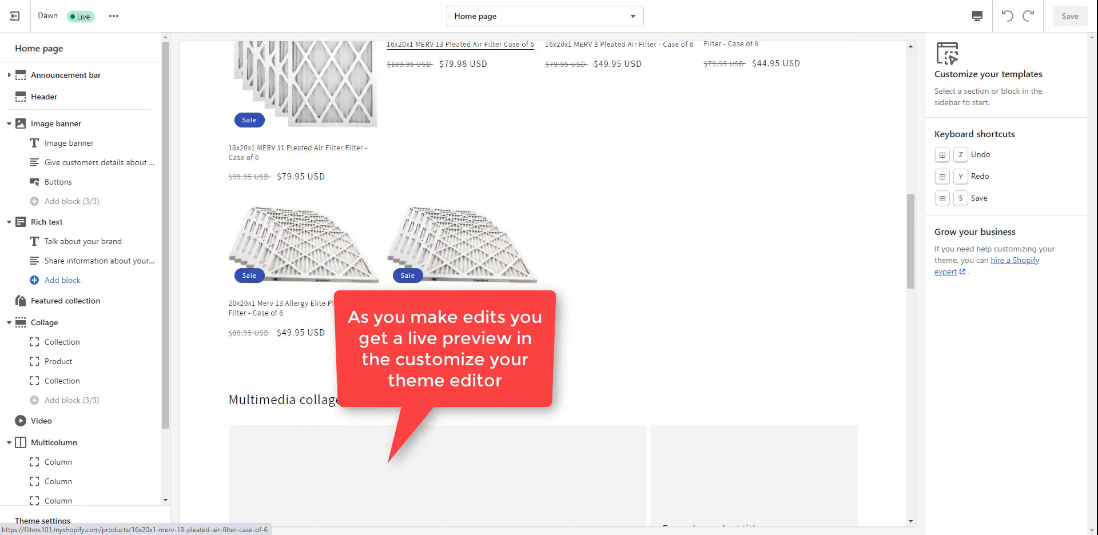
scroll(457, 343, "up", 3)
scroll(458, 343, "down", 7)
scroll(457, 343, "down", 10)
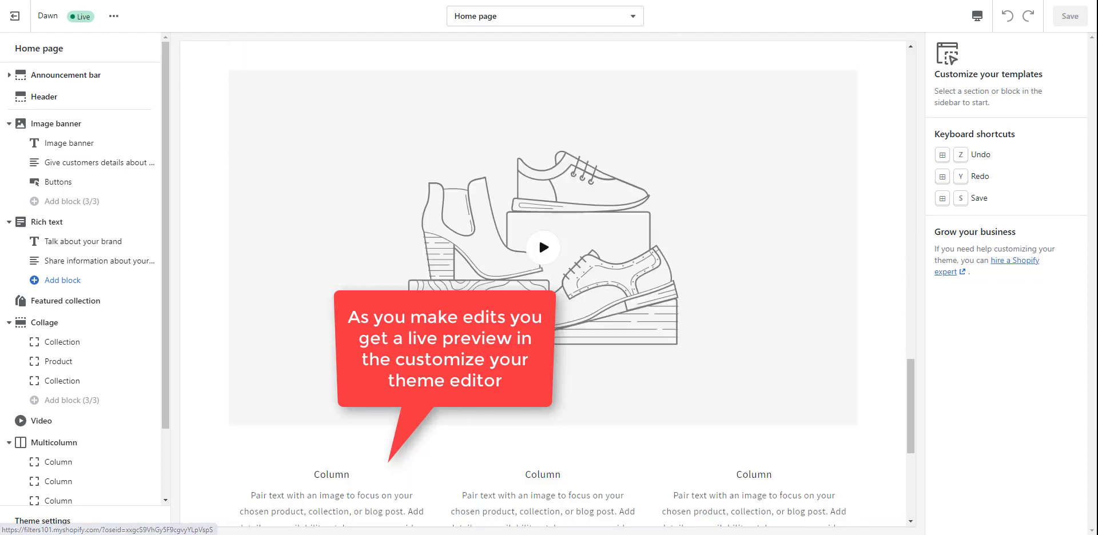
scroll(458, 343, "up", 5)
scroll(543, 286, "up", 5)
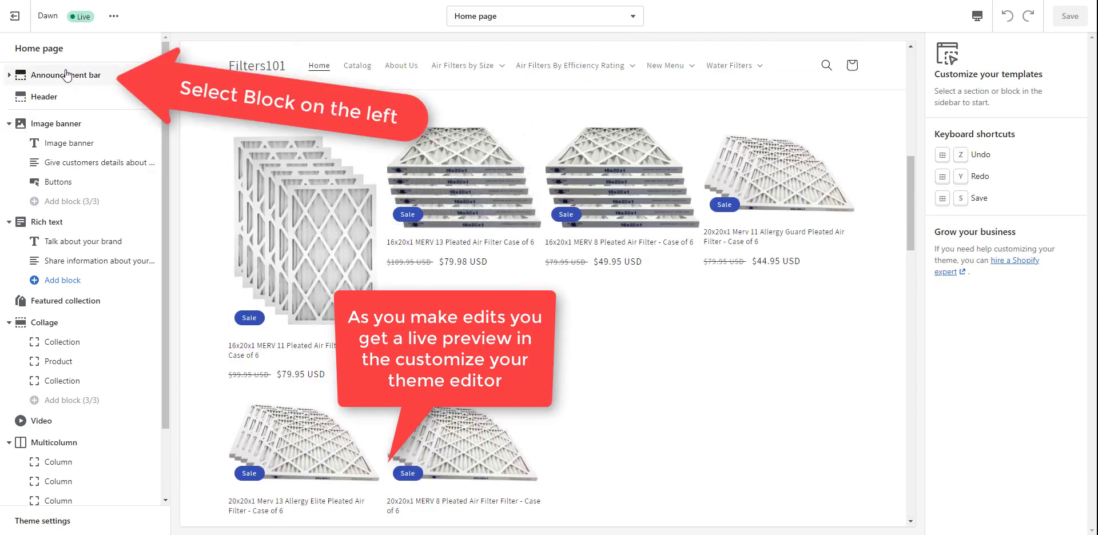
scroll(221, 166, "up", 10)
scroll(221, 161, "up", 2)
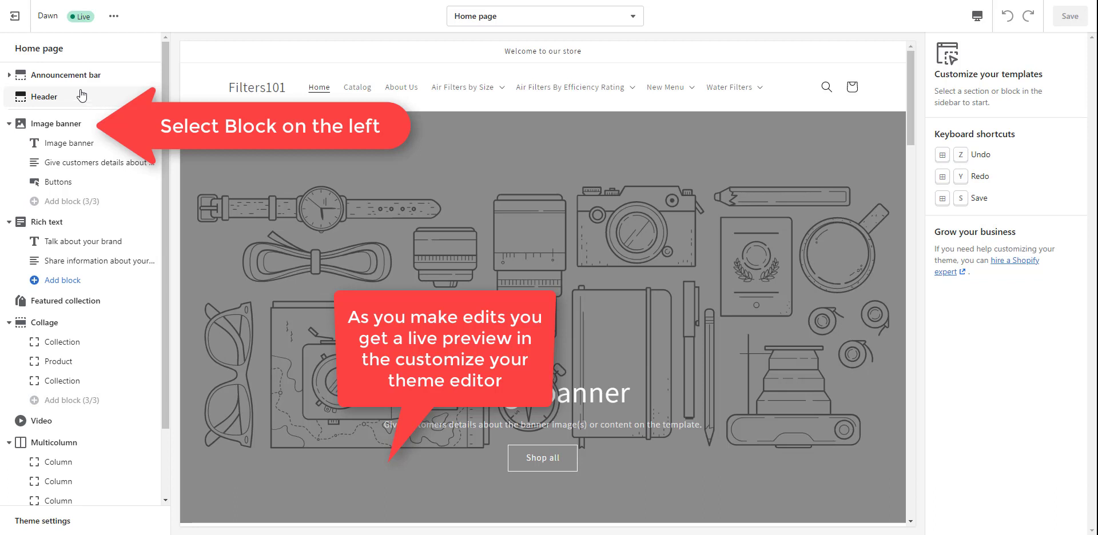
Change the announcement text from 'Welcome to our store' to 'Free Shipping Find Out More'
left_click(62, 78)
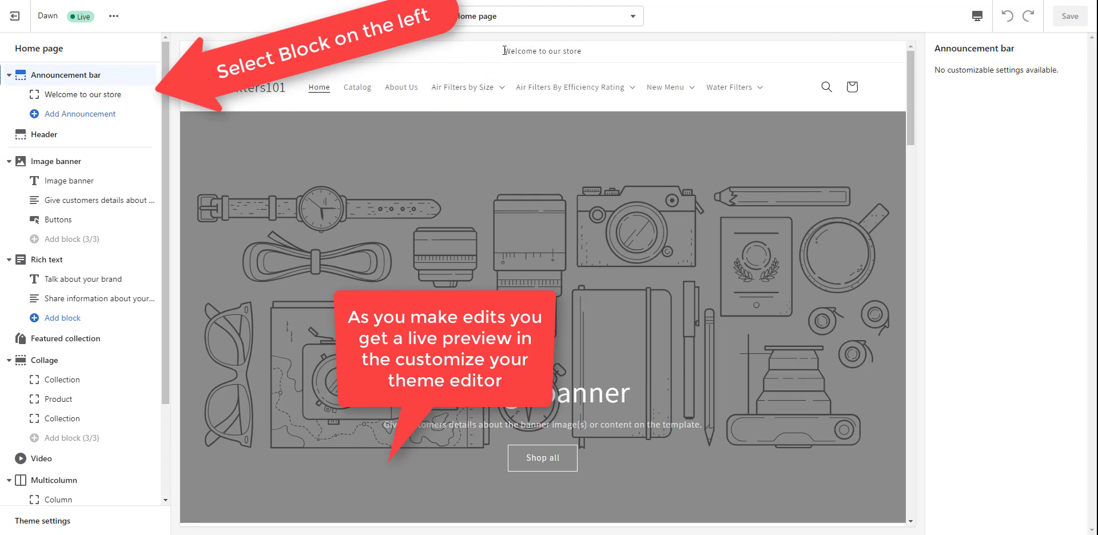
left_click(84, 95)
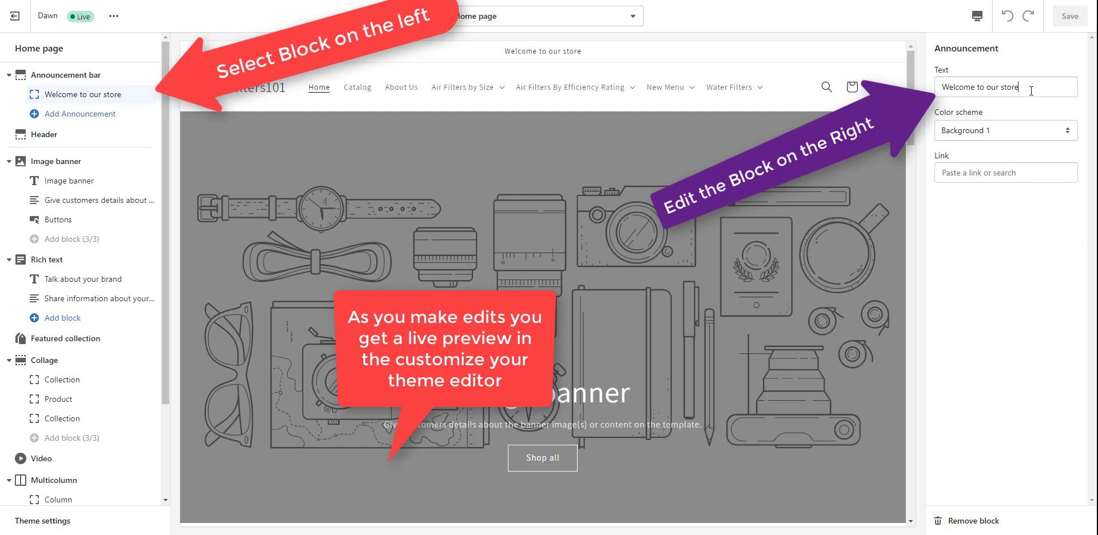
left_click_drag(1031, 91, 855, 88)
type("Fre")
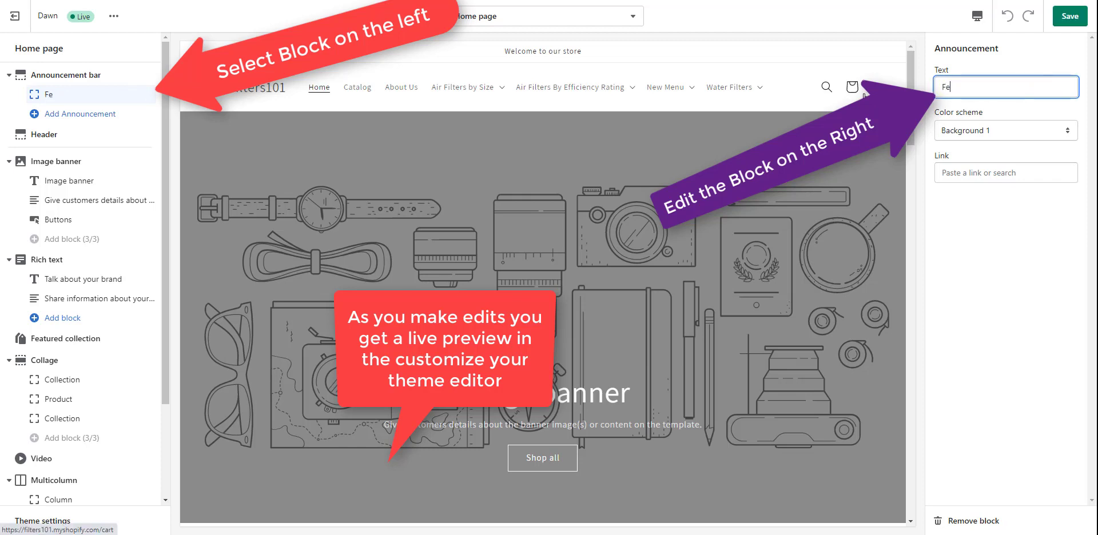
type("e Shipping")
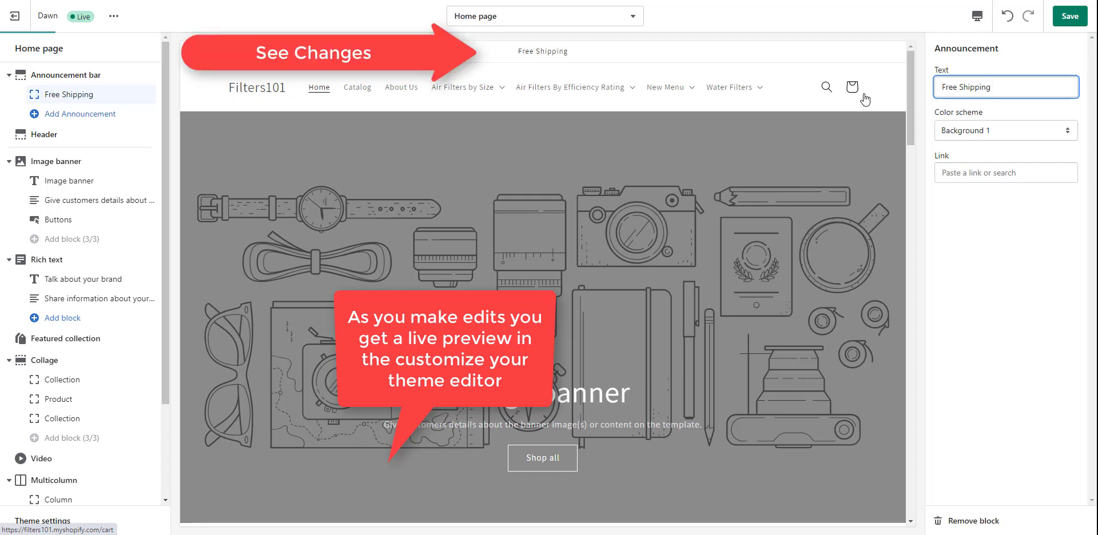
left_click(527, 57)
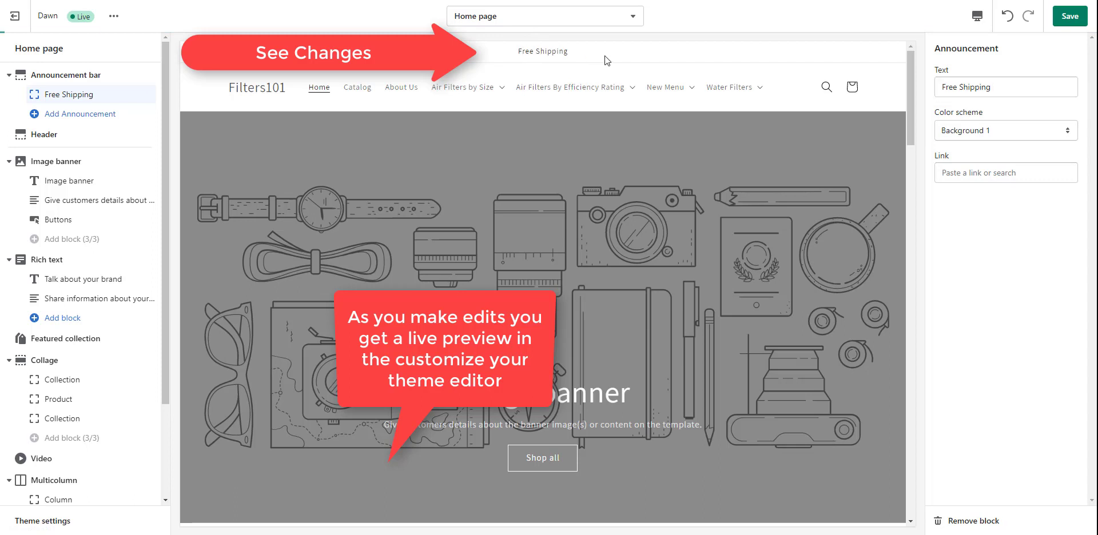
left_click(1033, 84)
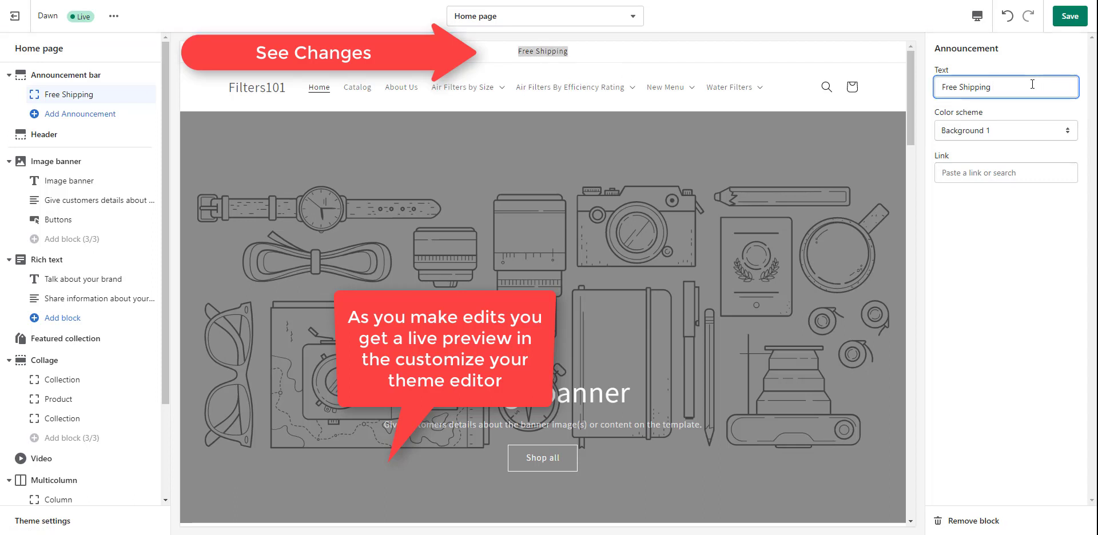
type("Find Out More")
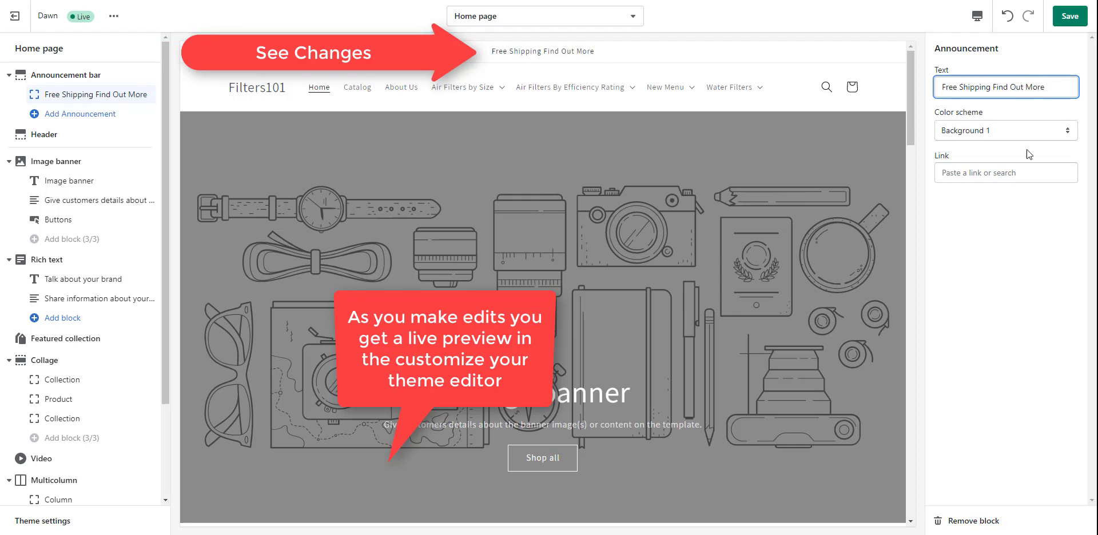
Try the Accent 1 colour scheme on the announcement bar, then revert to Background 1
left_click(972, 133)
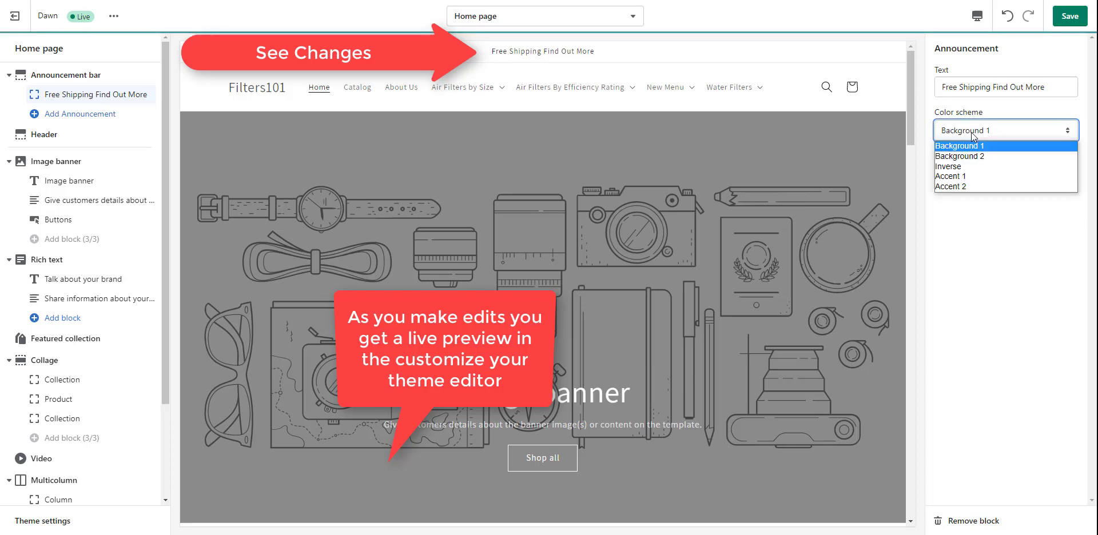
left_click(969, 177)
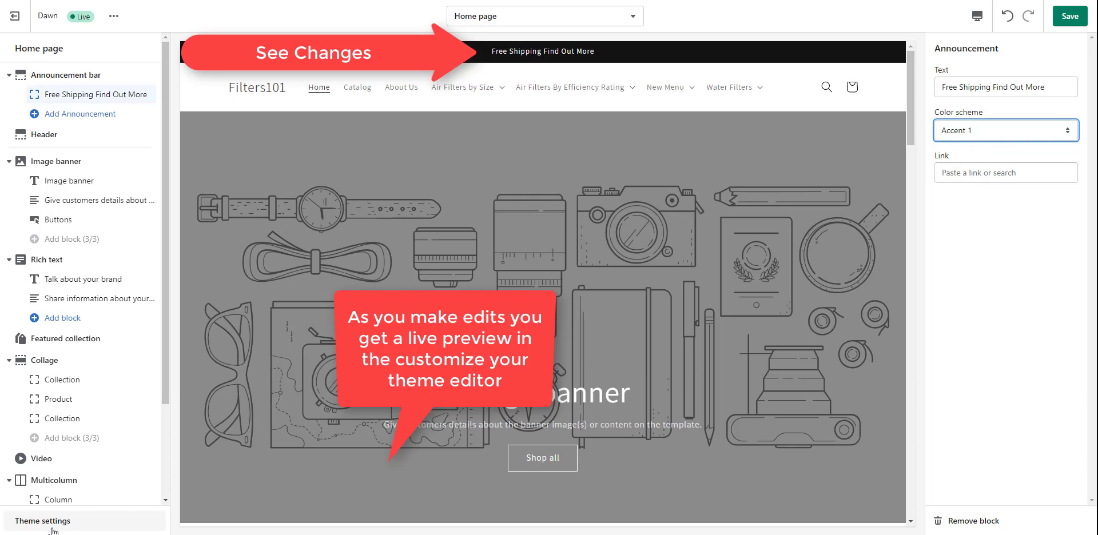
left_click(982, 133)
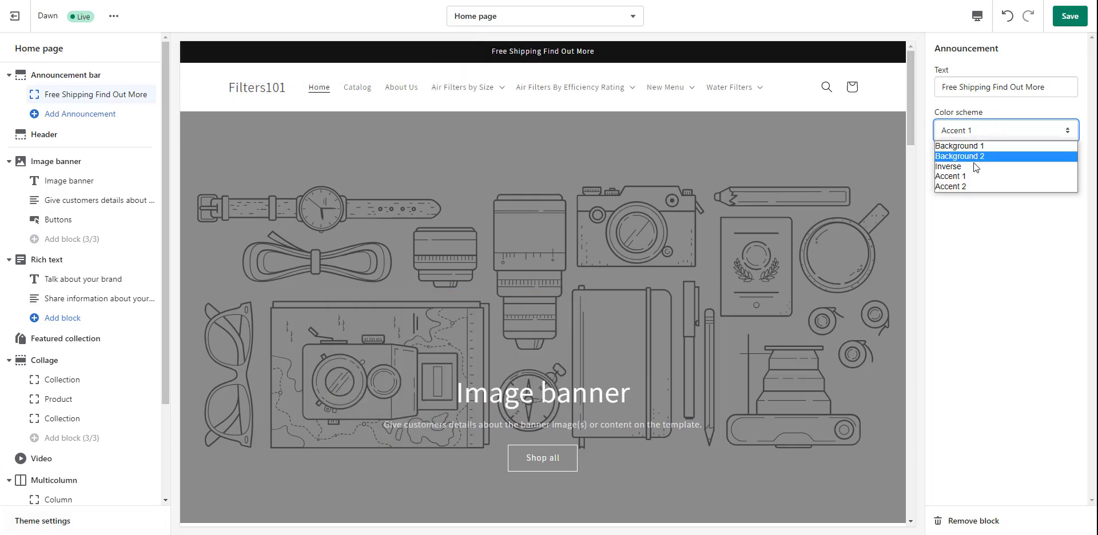
left_click(966, 146)
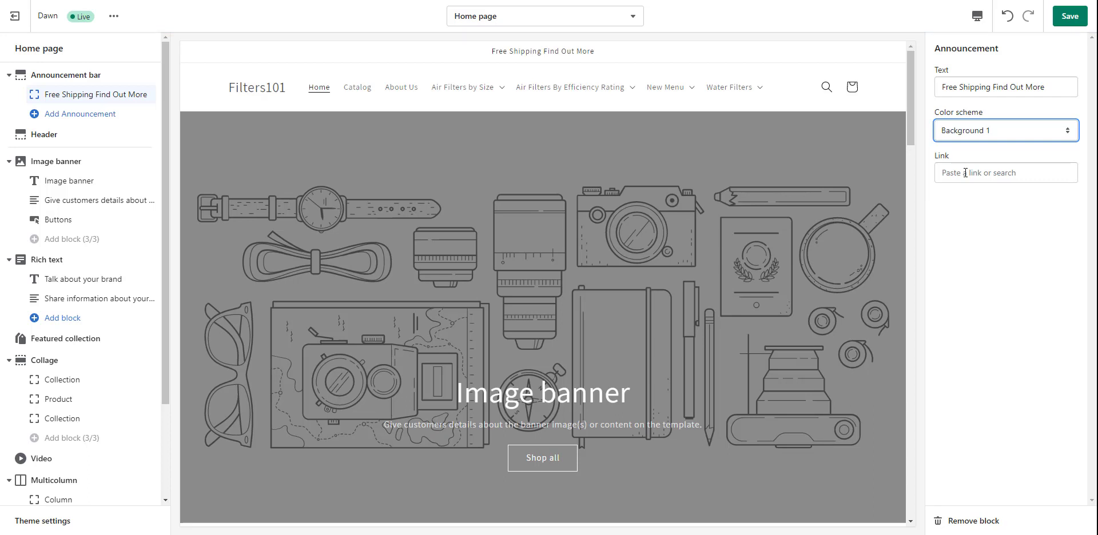
Link the announcement to the About Us page
left_click(965, 172)
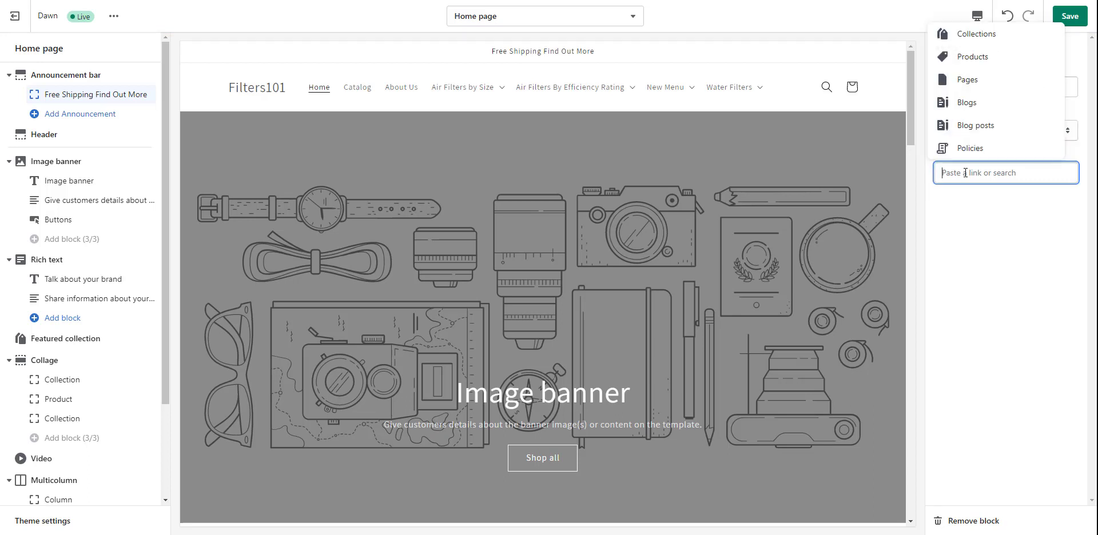
left_click(967, 80)
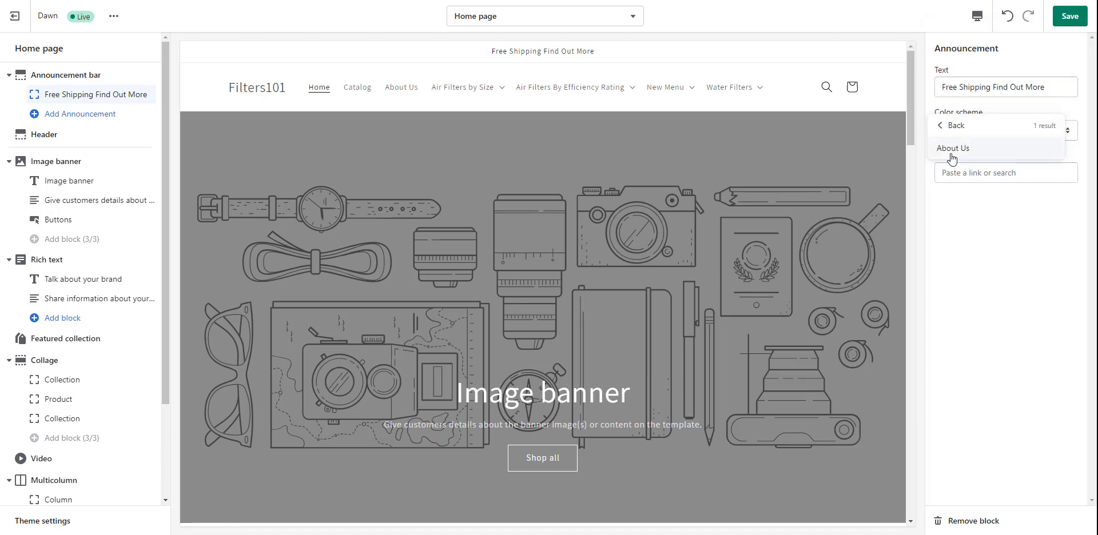
left_click(954, 148)
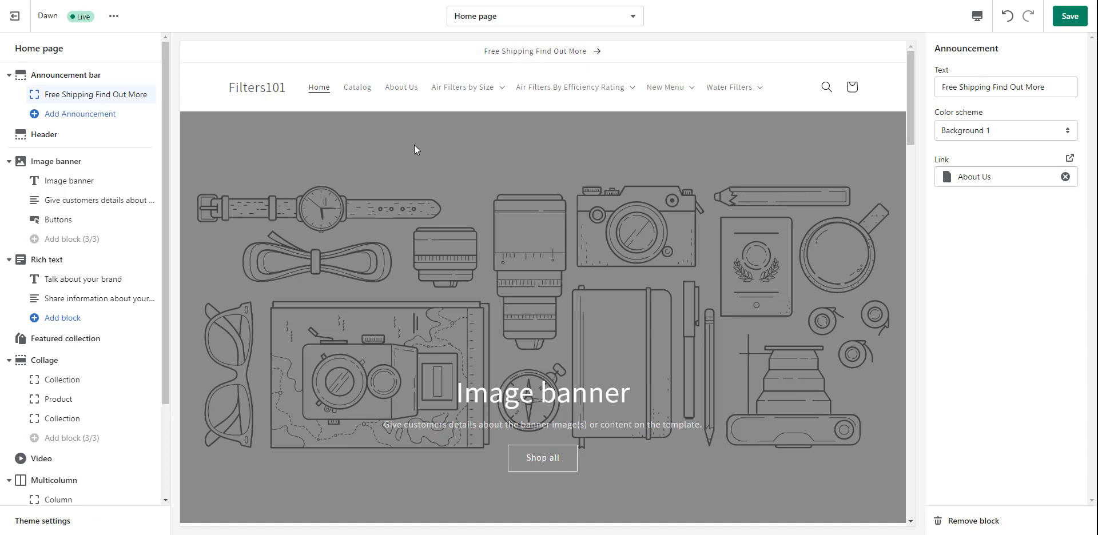
Show the Header section settings, keeping its Background 1 colour scheme
left_click(51, 139)
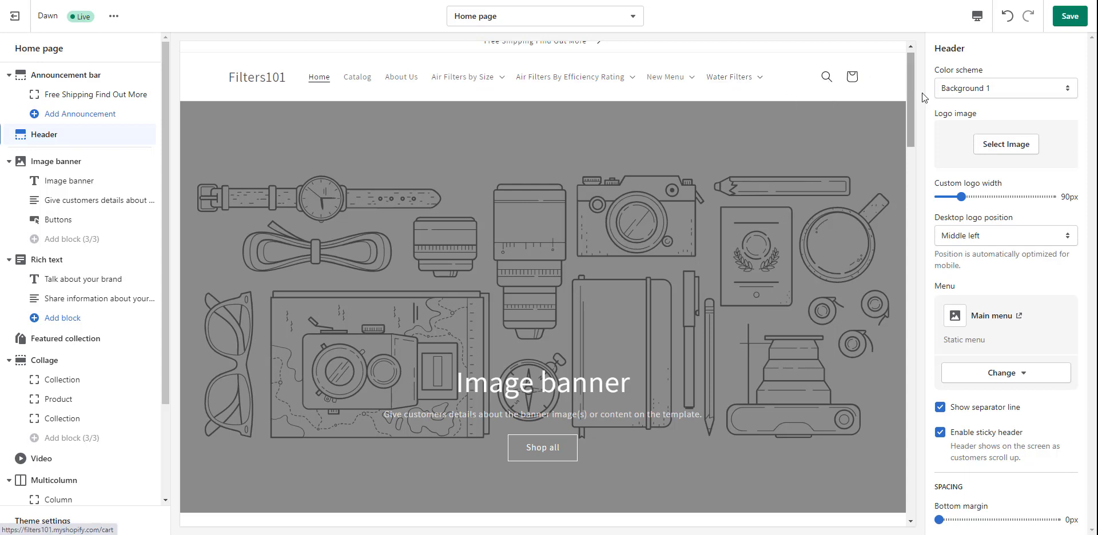
left_click(1024, 84)
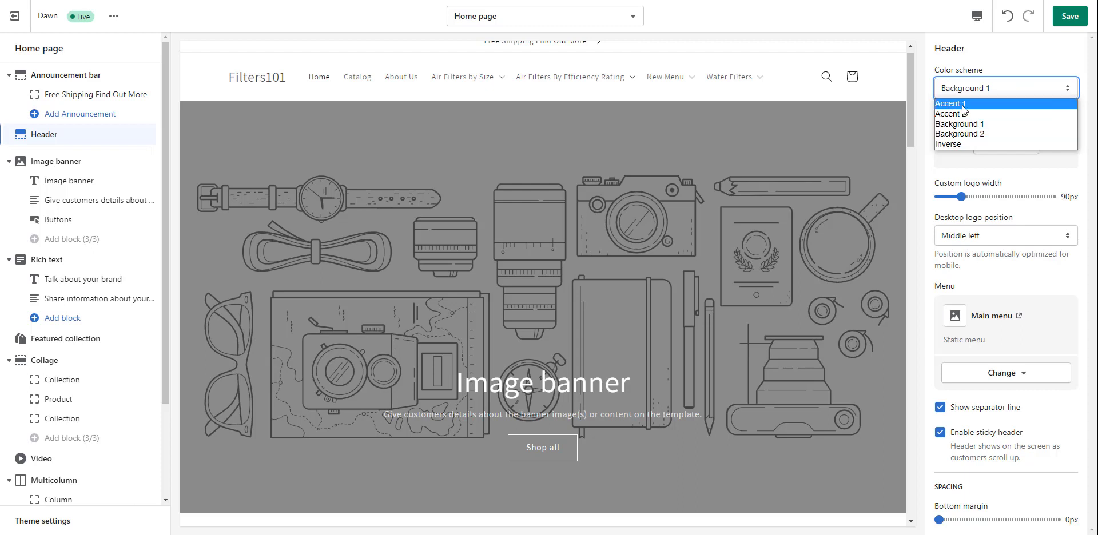
left_click(1008, 84)
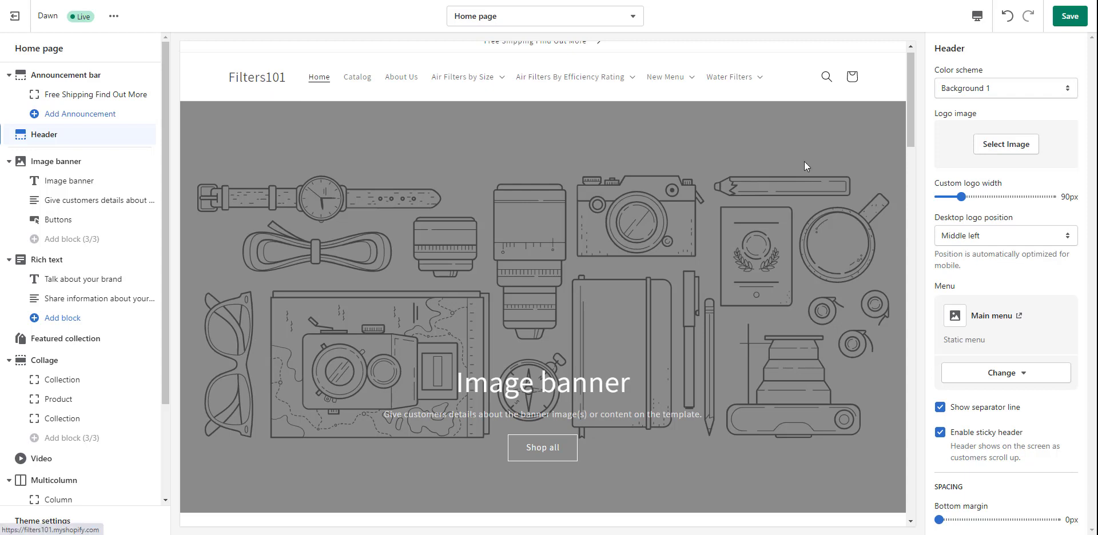
Set the header logo to the Filters101 image from the store's image library
left_click(985, 153)
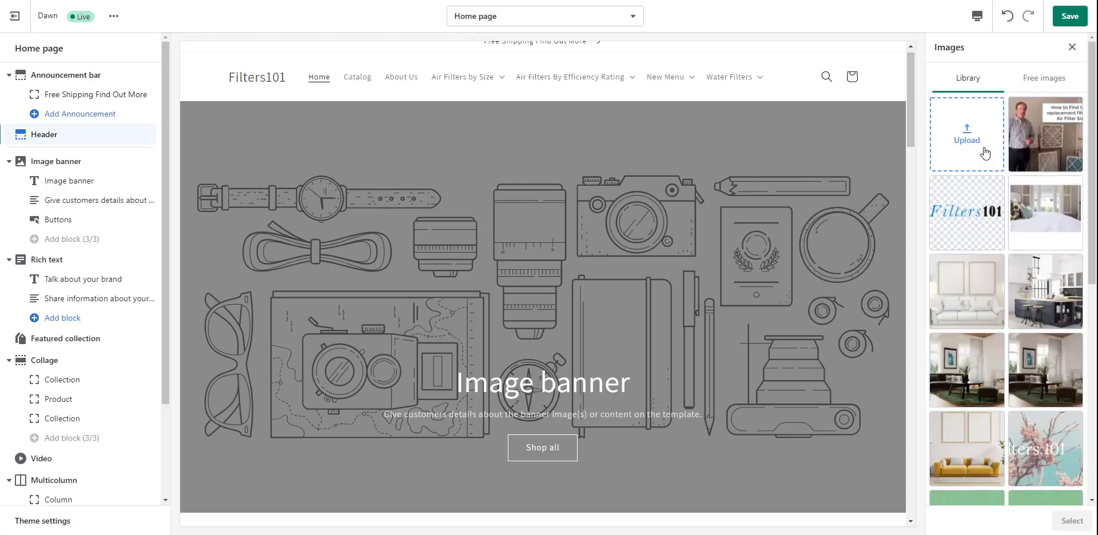
left_click(976, 211)
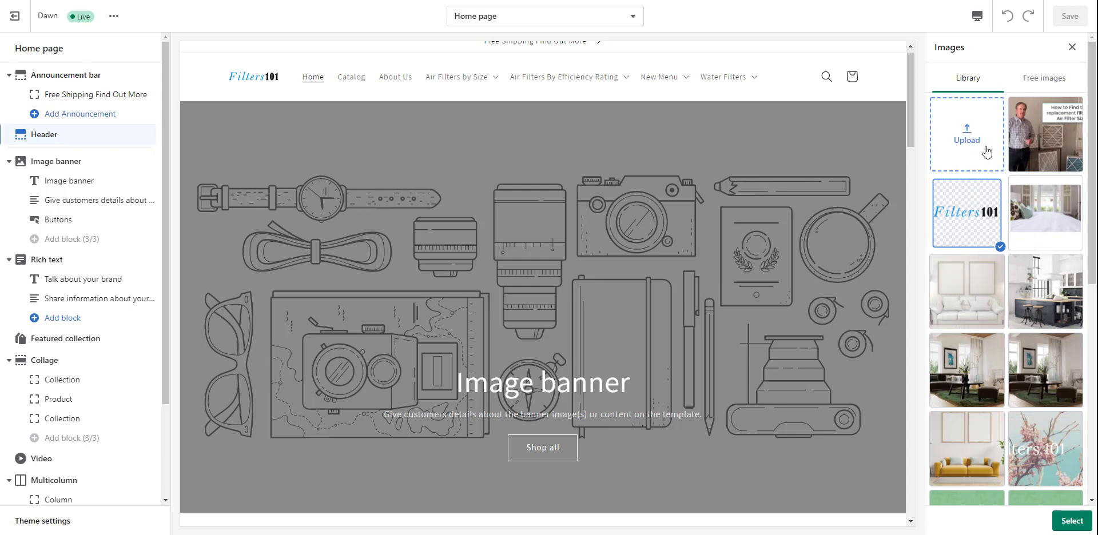
left_click(1046, 82)
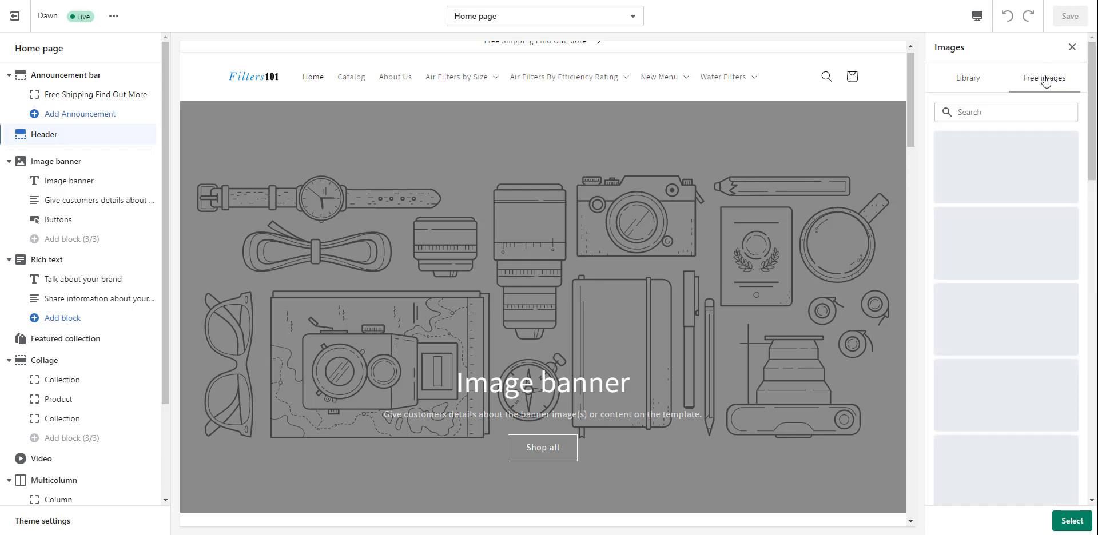
left_click(968, 77)
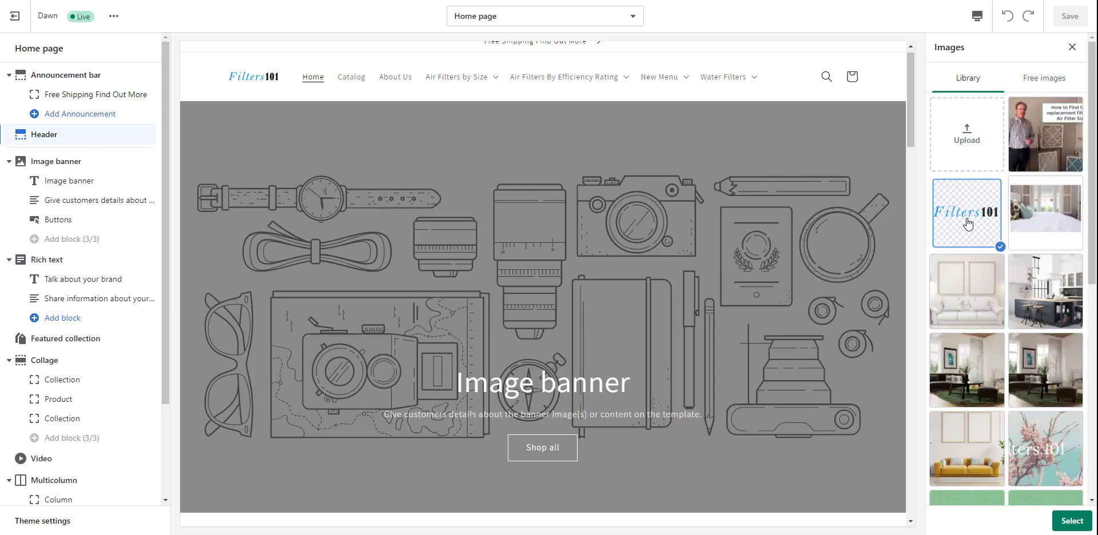
left_click(1072, 521)
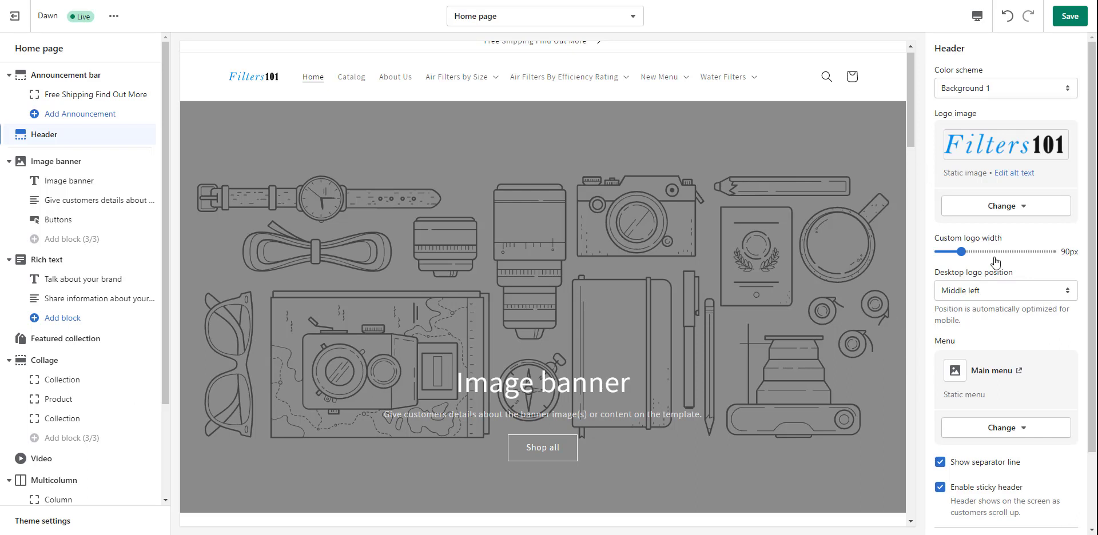
Adjust the custom logo width slider, trying up to 250px and settling at 110px
left_click_drag(961, 253, 994, 258)
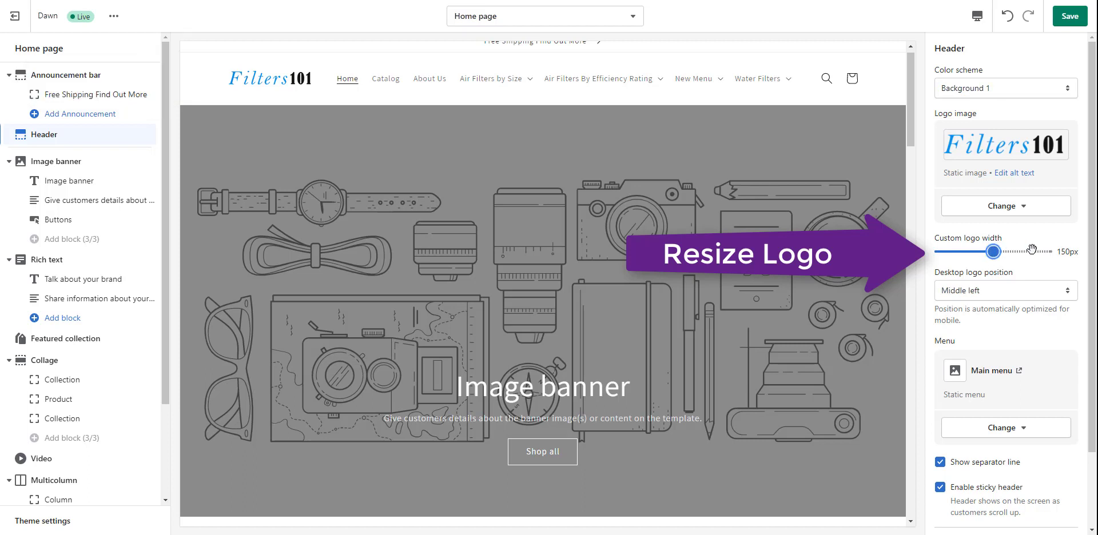
left_click_drag(994, 252, 1093, 253)
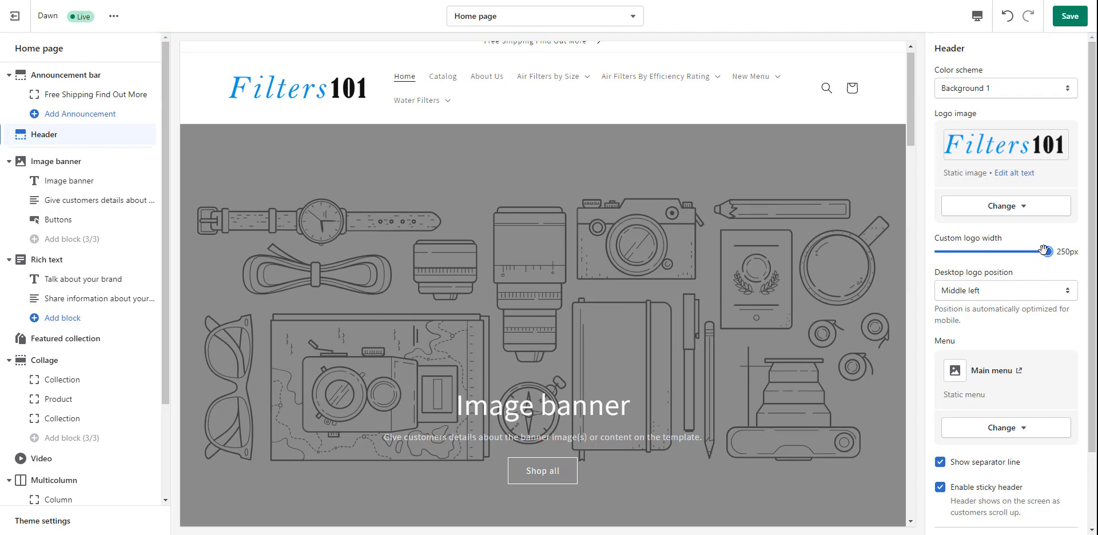
left_click_drag(1044, 251, 973, 259)
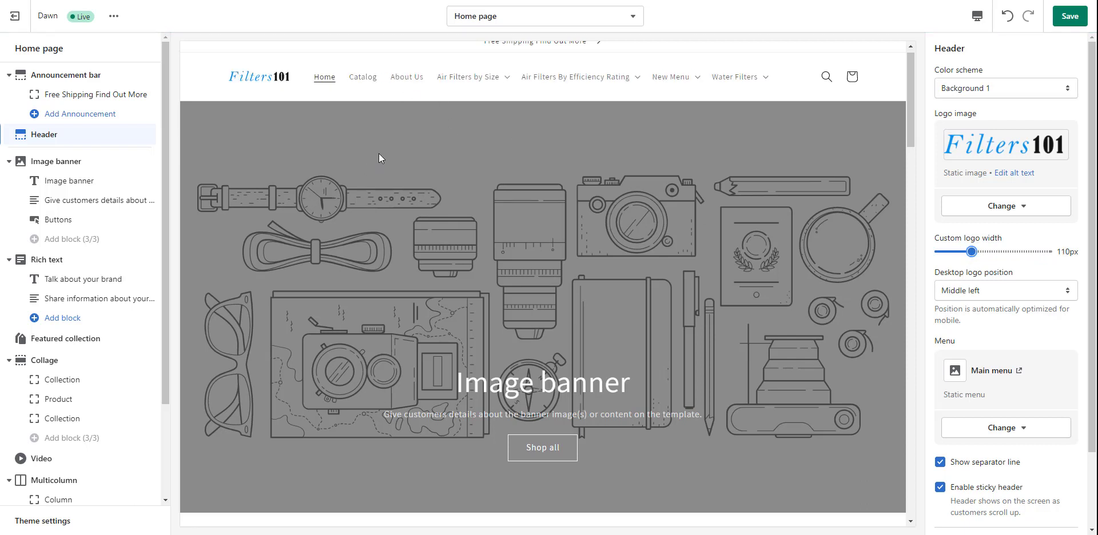
Try Top left and Top center desktop logo positions, then return to Middle left
left_click(1031, 290)
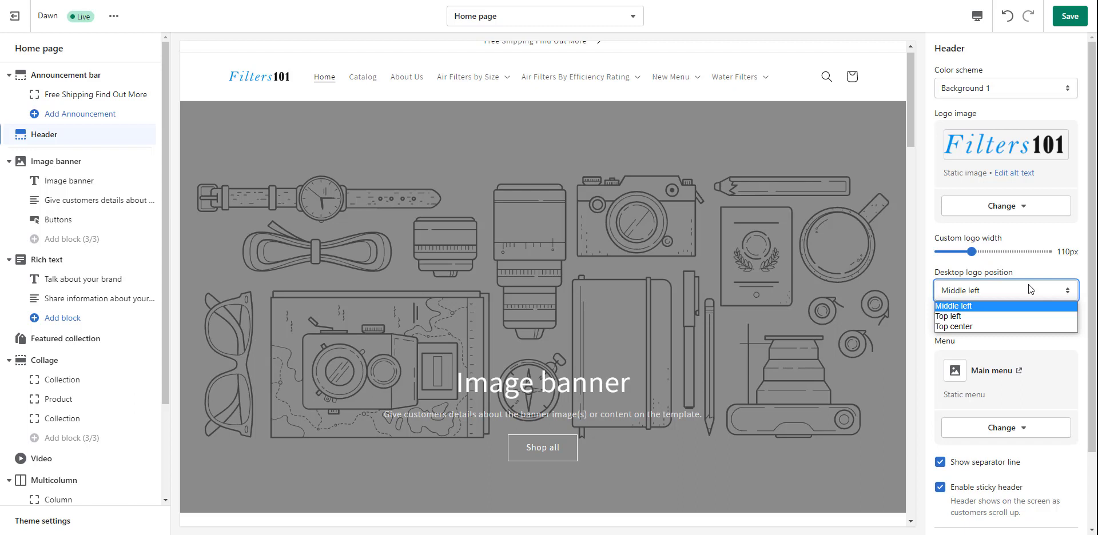
left_click(1018, 317)
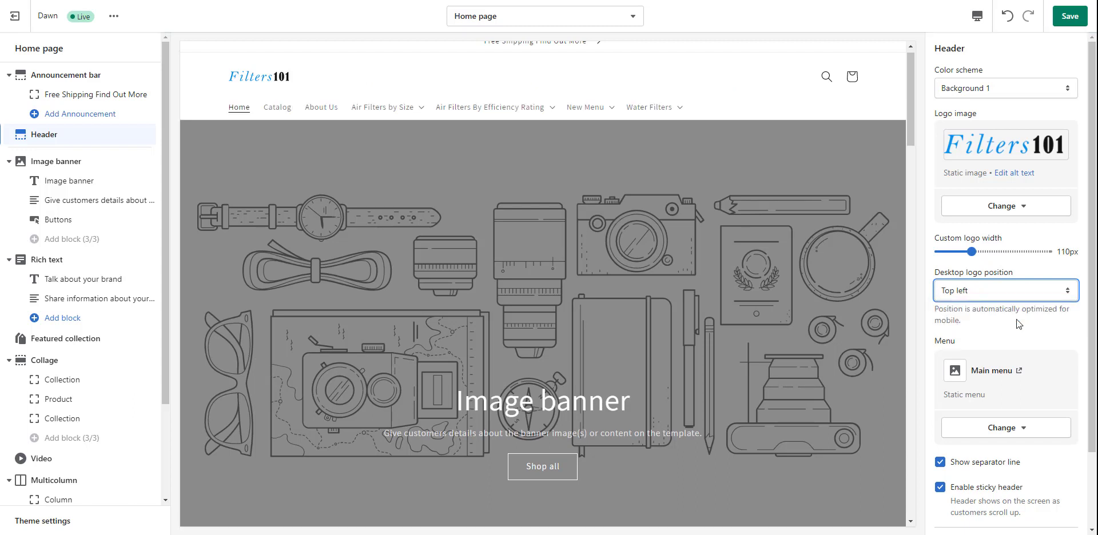
left_click(1013, 294)
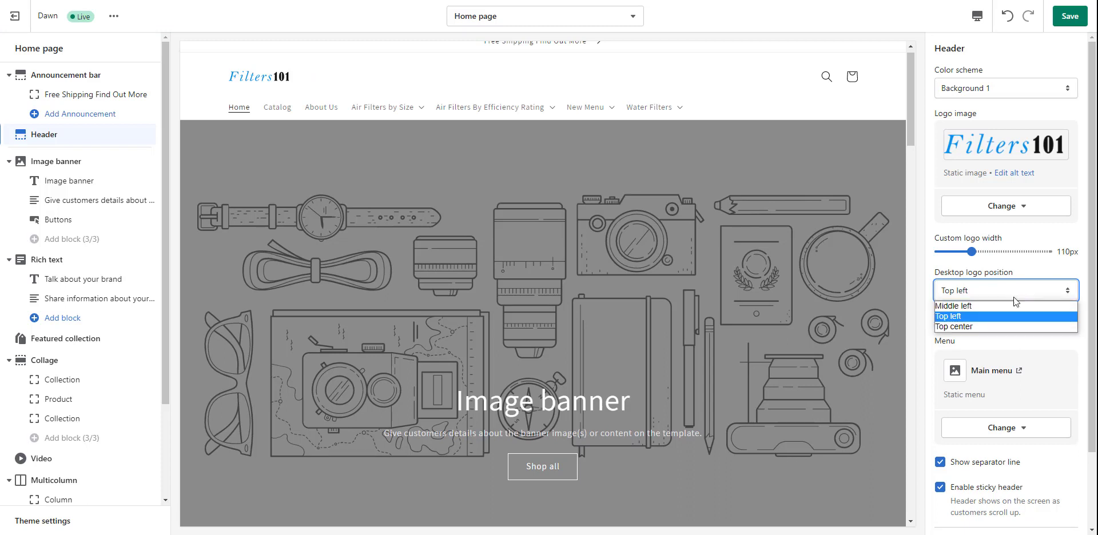
left_click(988, 327)
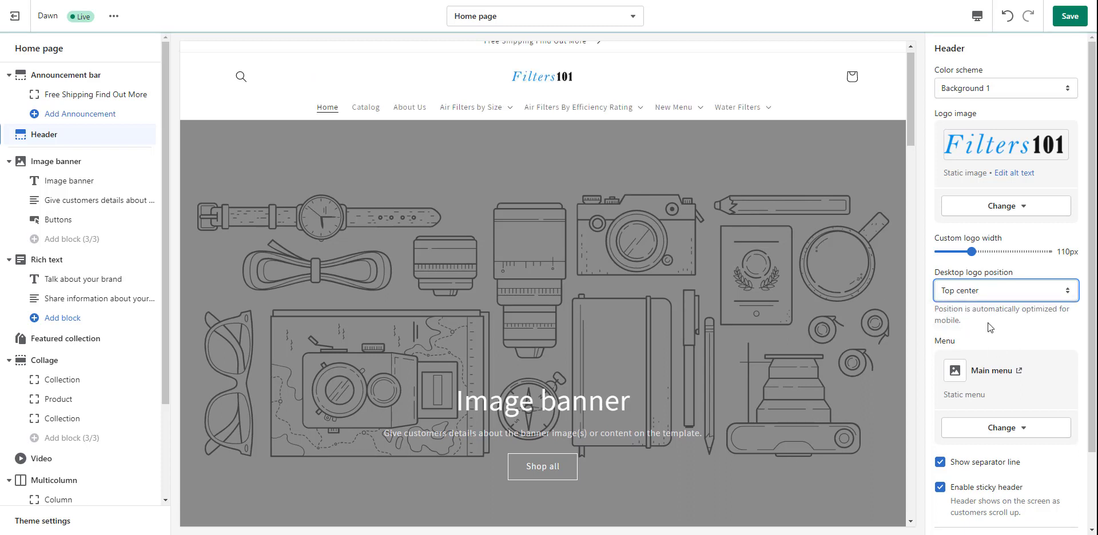
left_click(989, 294)
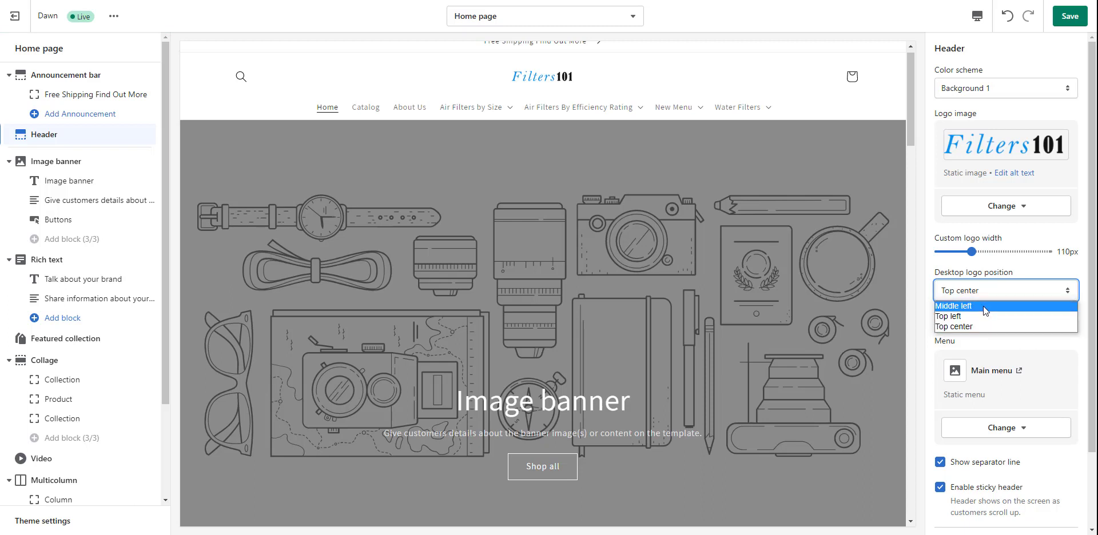
left_click(984, 307)
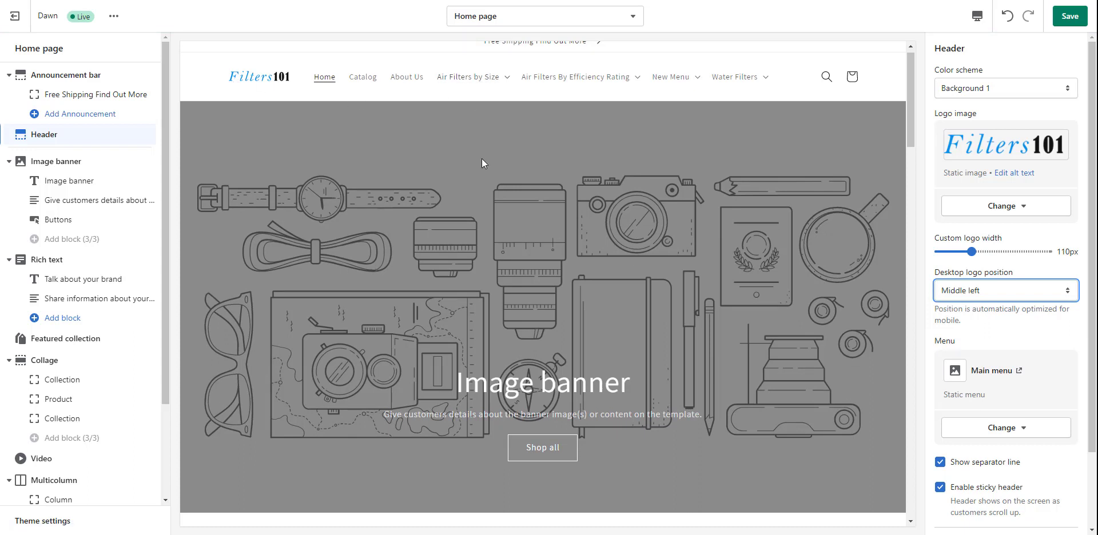
scroll(482, 159, "up", 1)
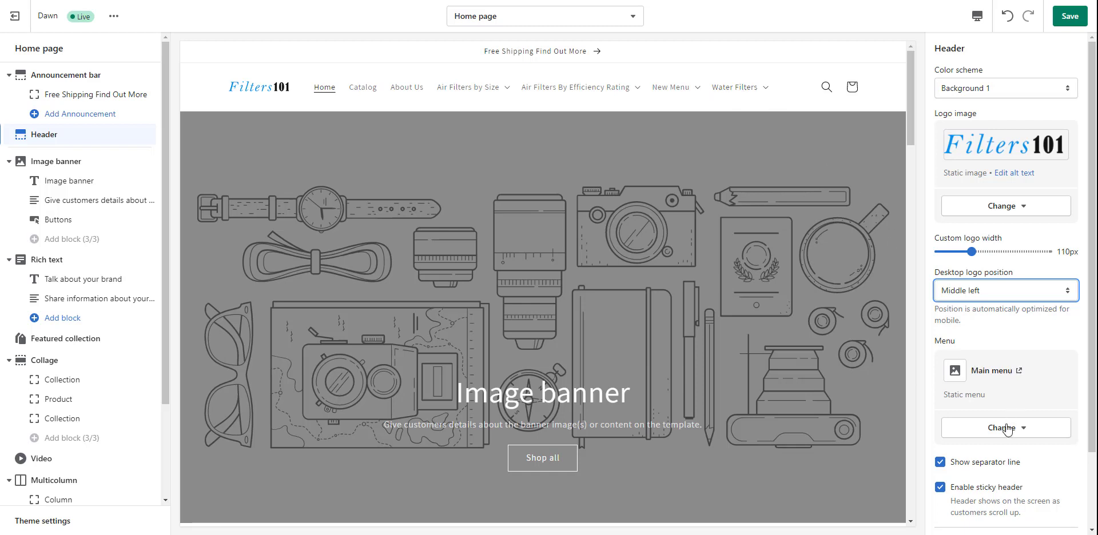
scroll(1004, 417, "down", 3)
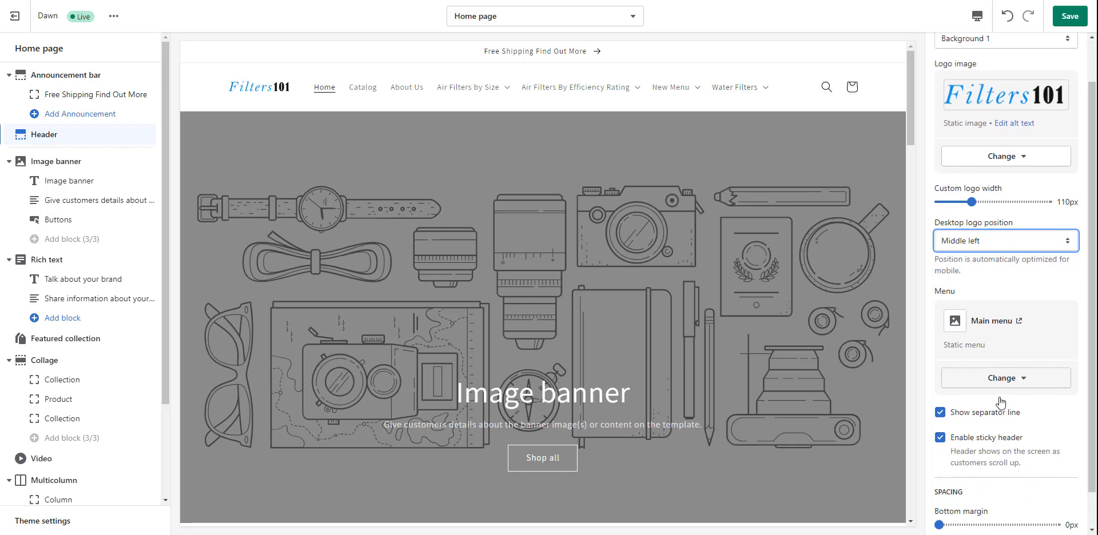
scroll(999, 402, "up", 3)
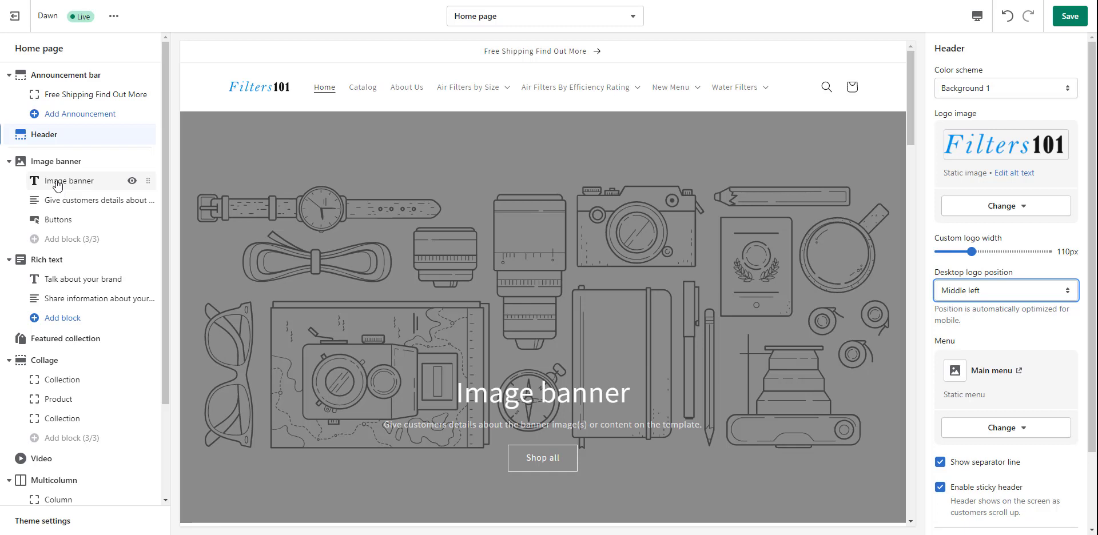
Browse free stock image categories, including Women's Fashion, for the banner's first image
left_click(54, 161)
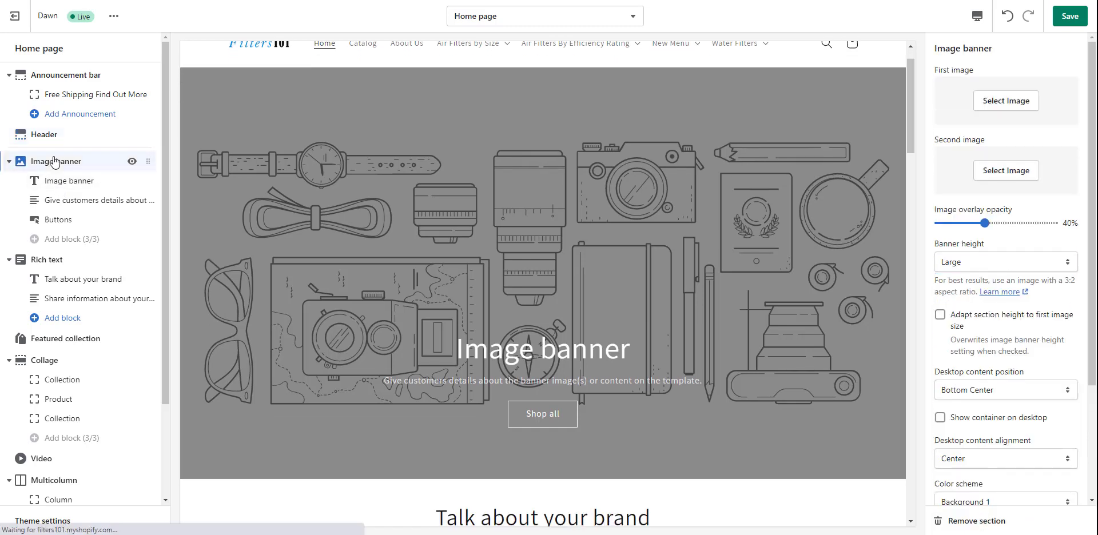
left_click(1001, 101)
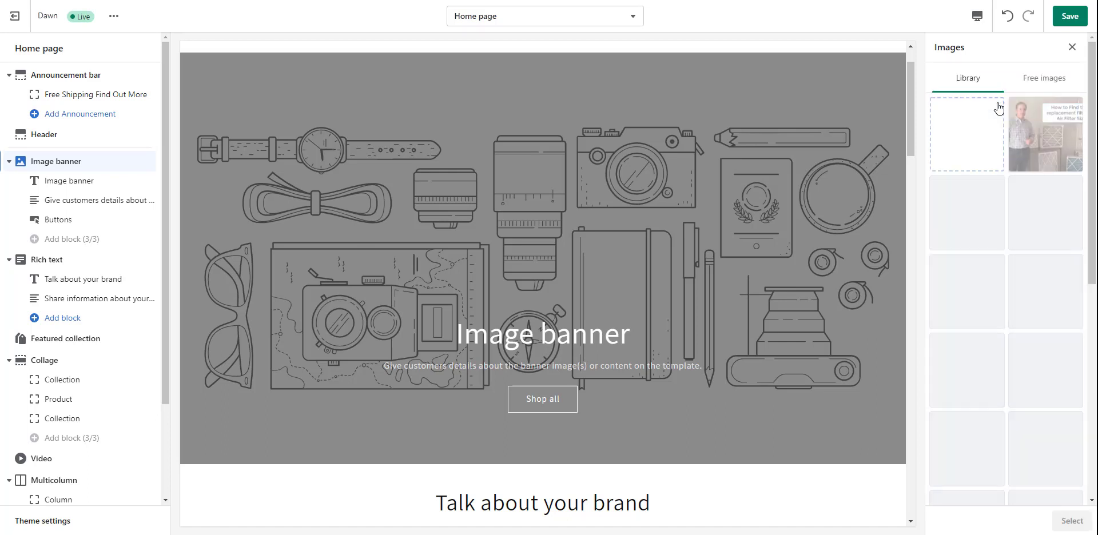
left_click(1041, 80)
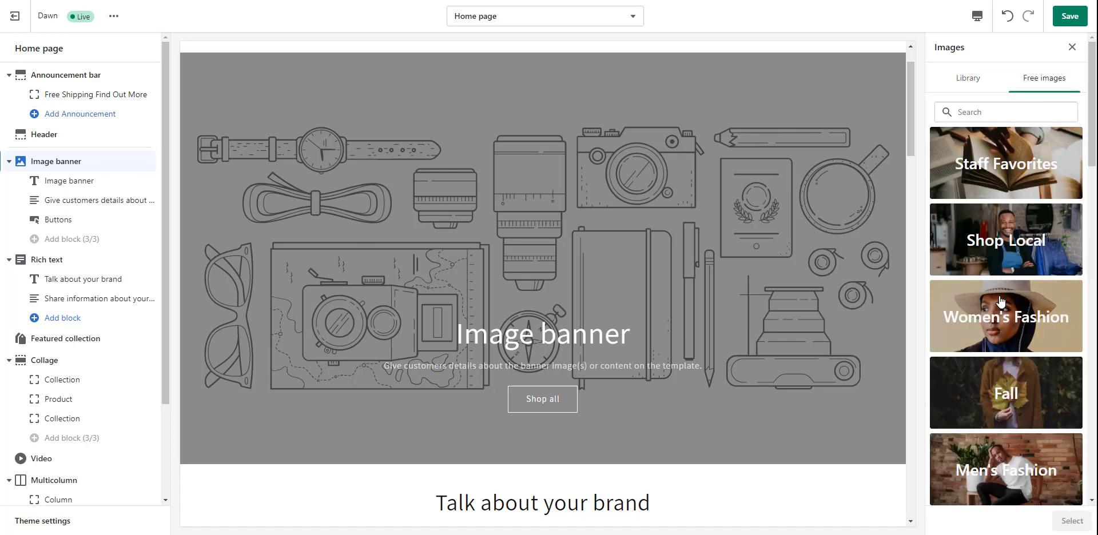
left_click(995, 329)
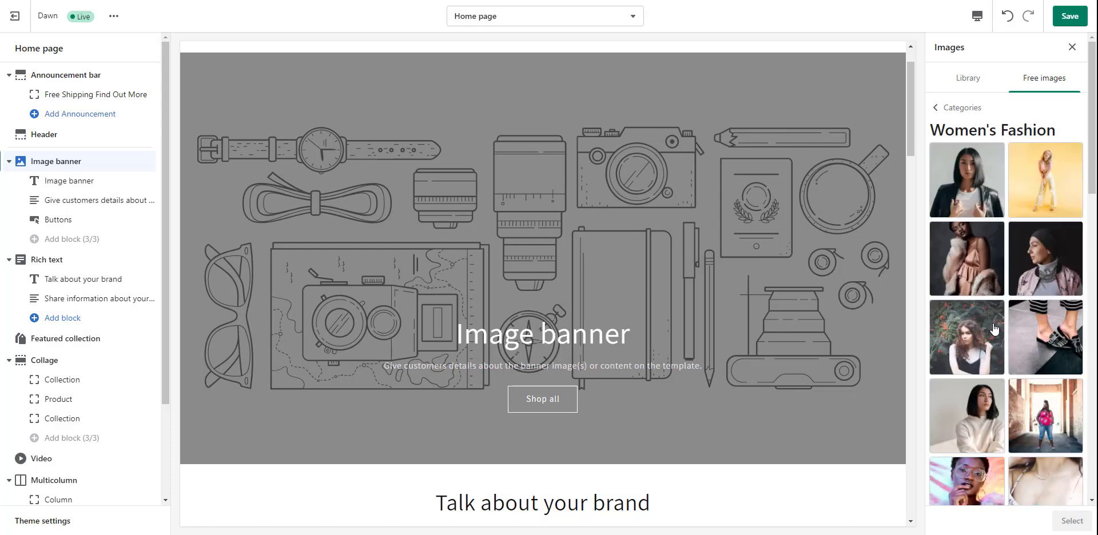
scroll(994, 329, "down", 7)
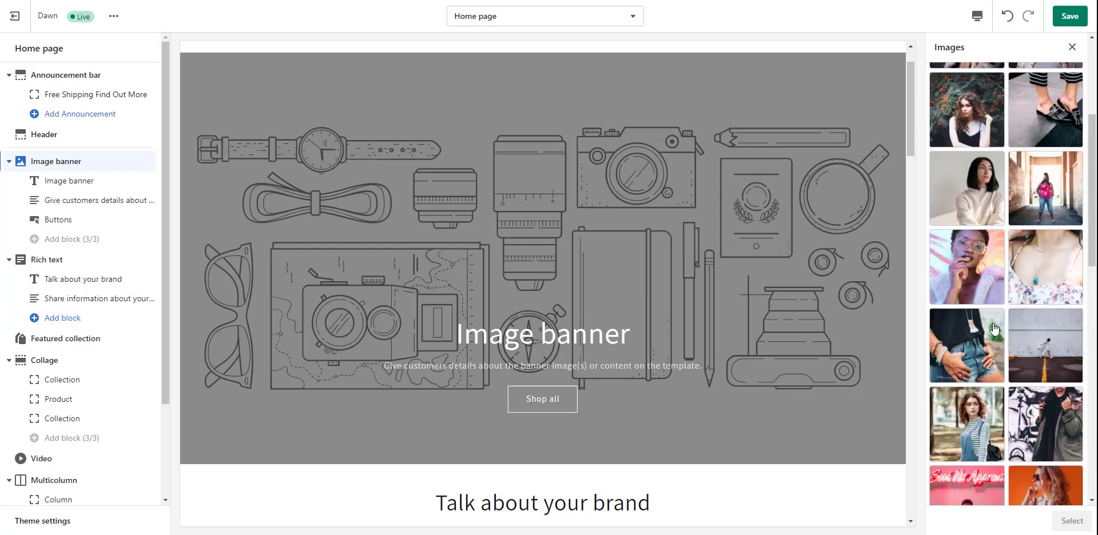
scroll(994, 328, "up", 7)
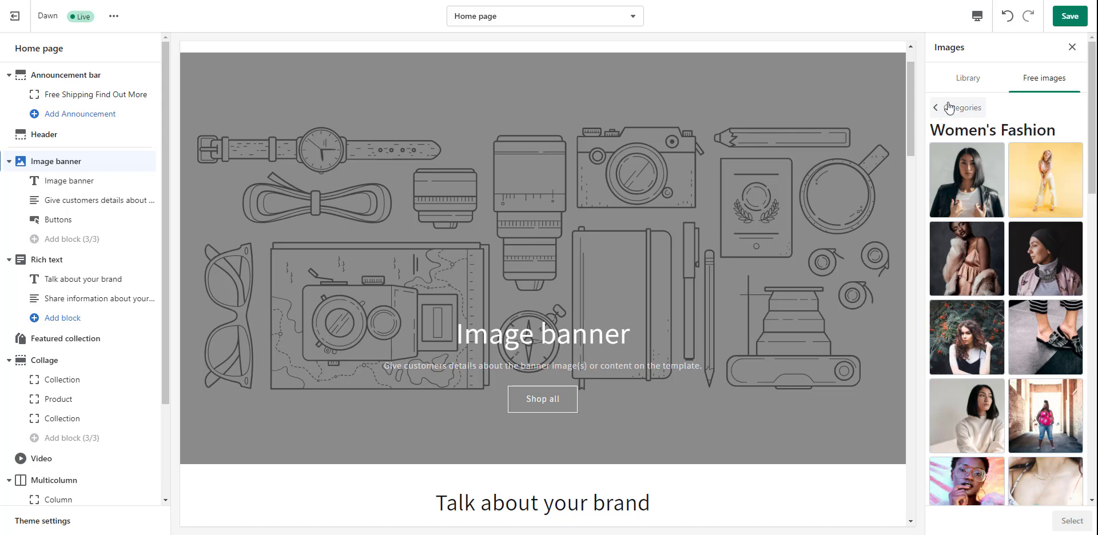
left_click(949, 107)
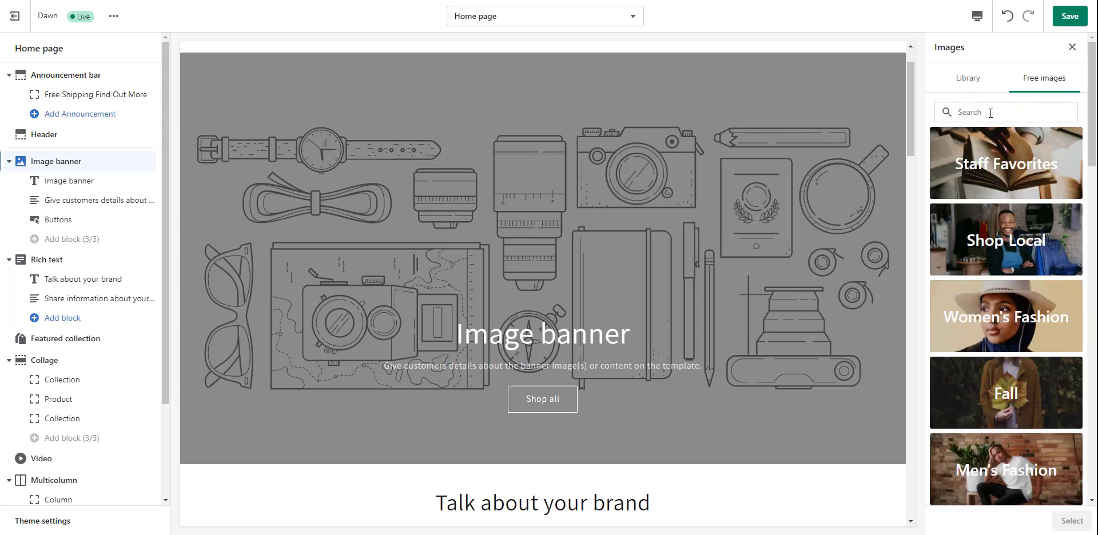
scroll(1014, 325, "down", 15)
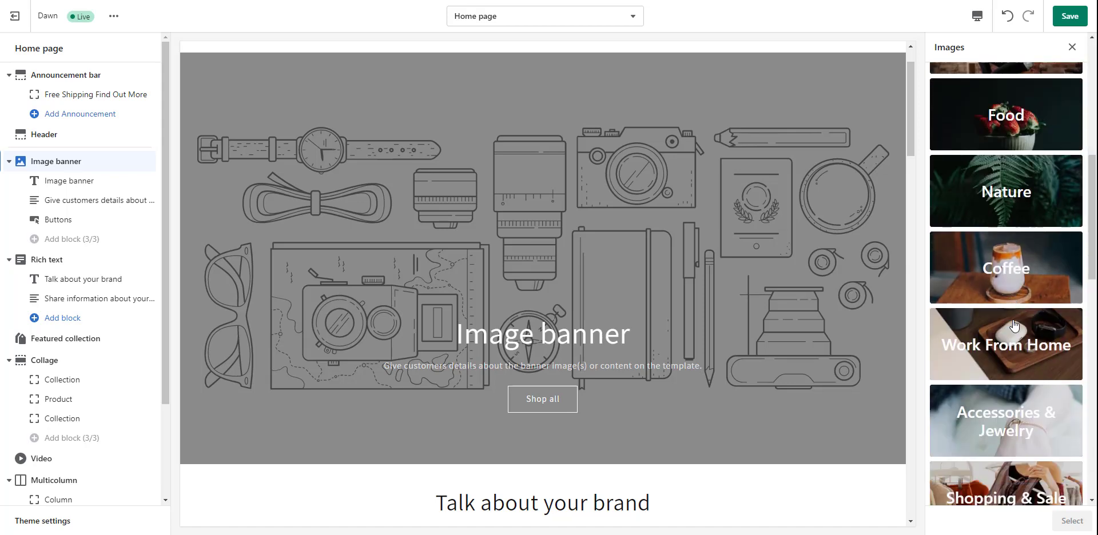
scroll(1014, 325, "down", 5)
scroll(1014, 325, "up", 10)
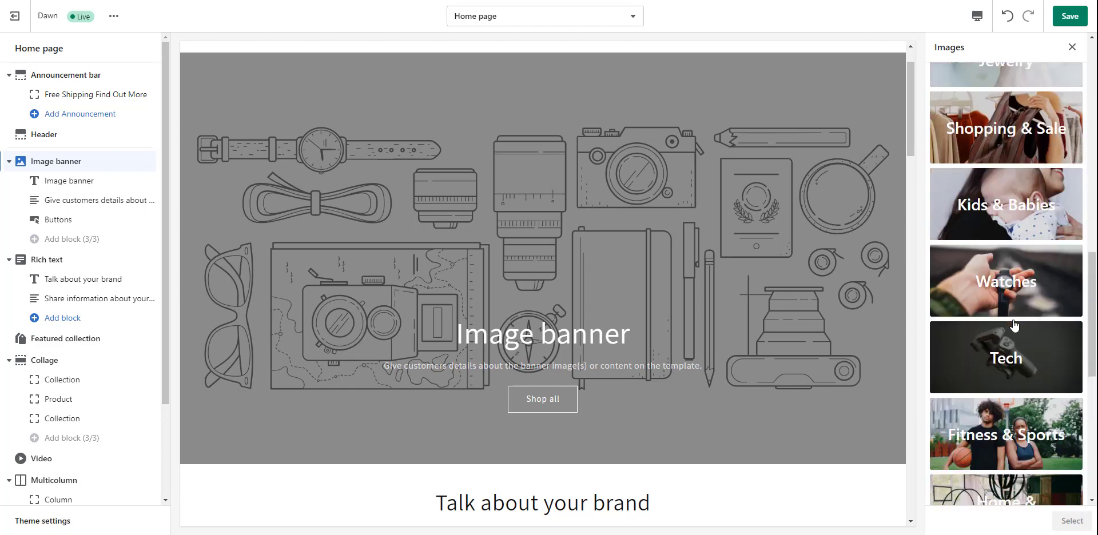
scroll(1014, 325, "up", 3)
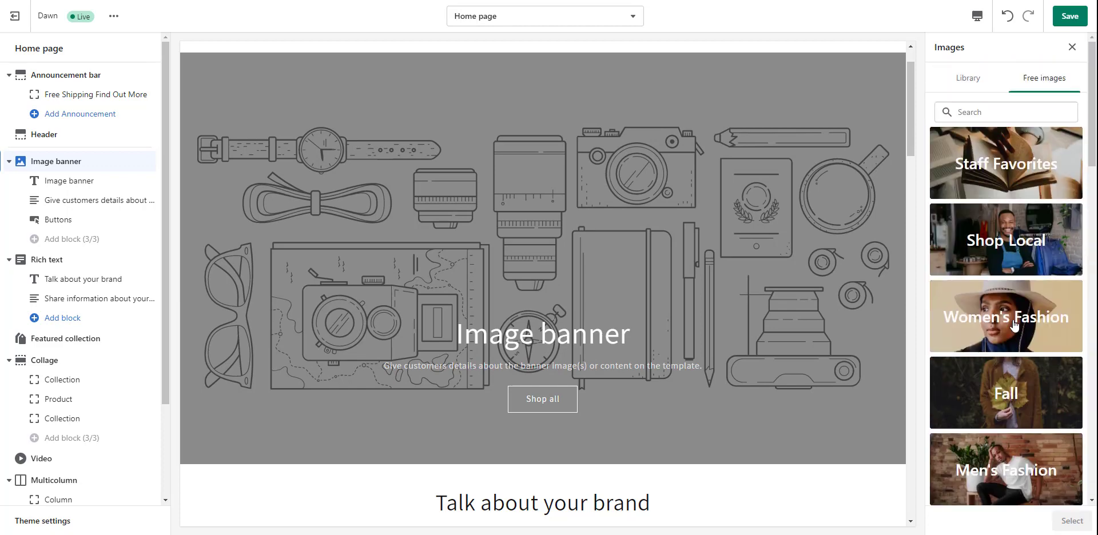
Search free images for 'Kitchen', then pick the white kitchen photo from the library
left_click(980, 113)
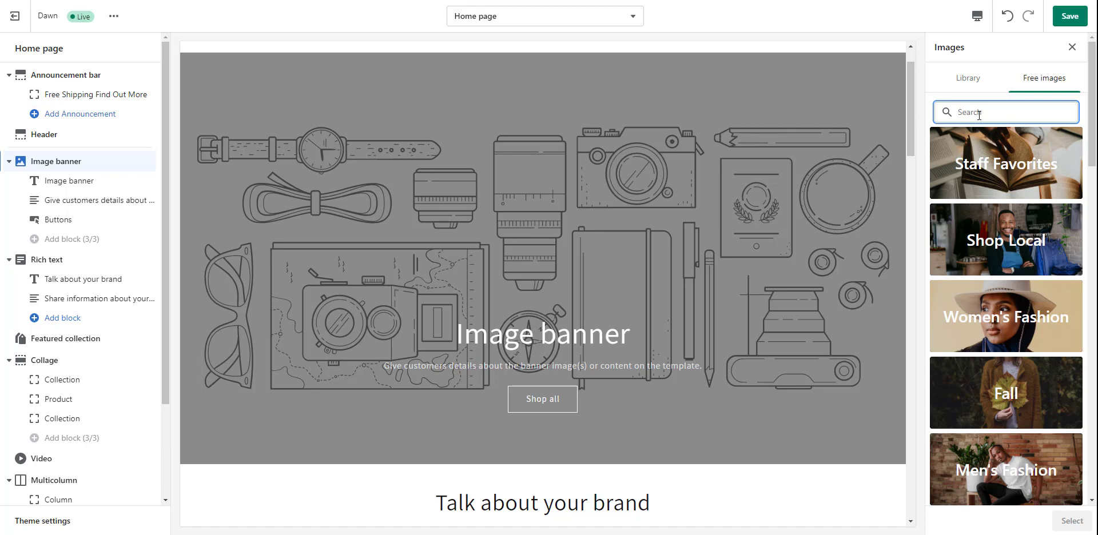
type("K")
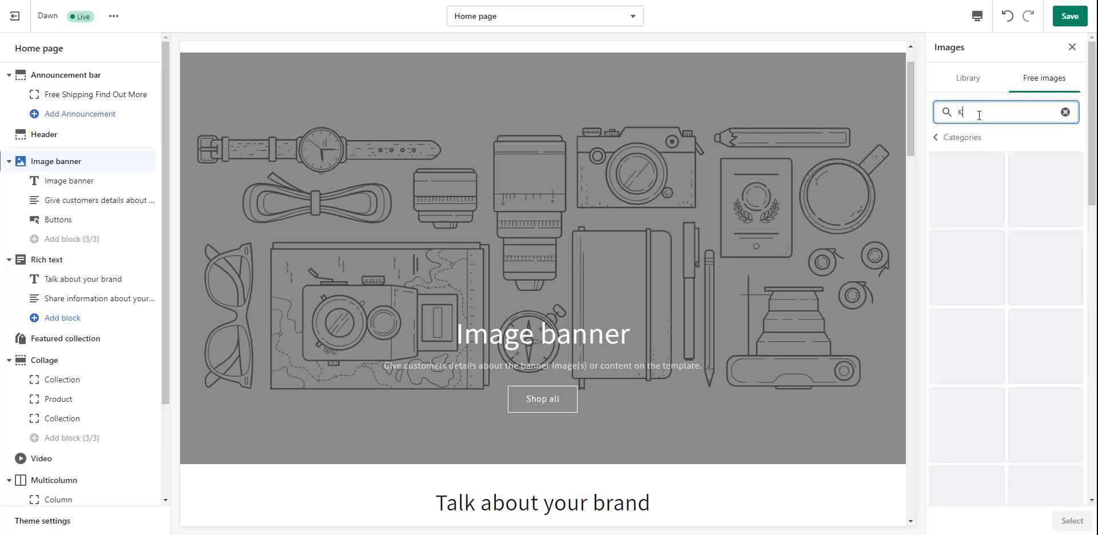
type("itchen")
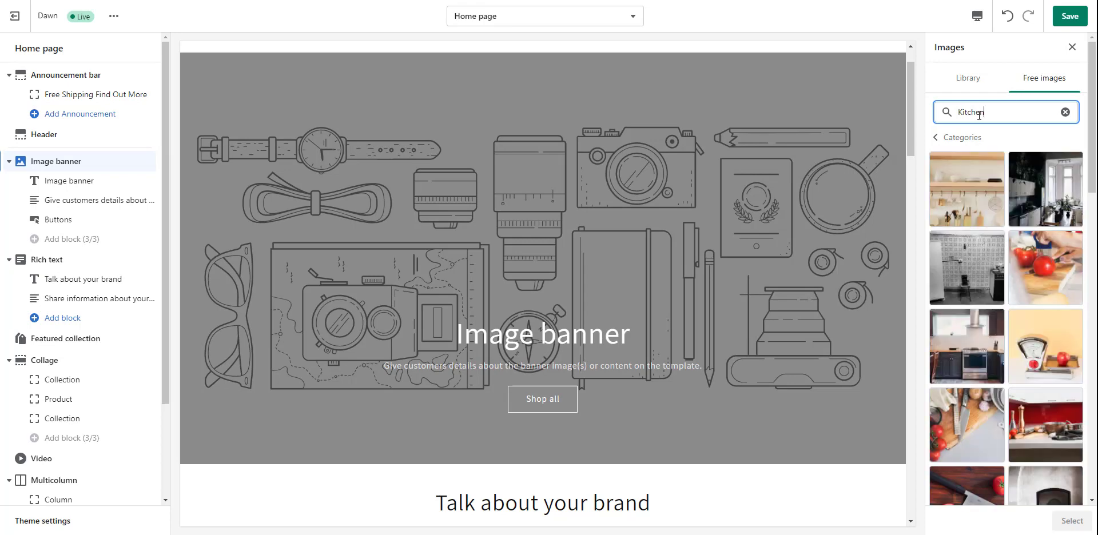
scroll(1026, 198, "down", 1)
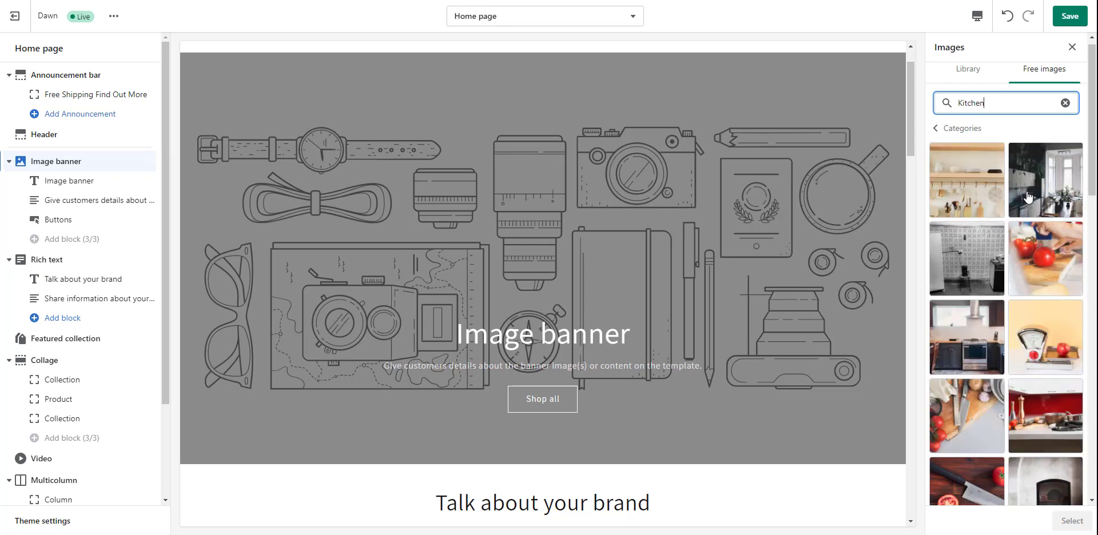
scroll(1027, 197, "down", 10)
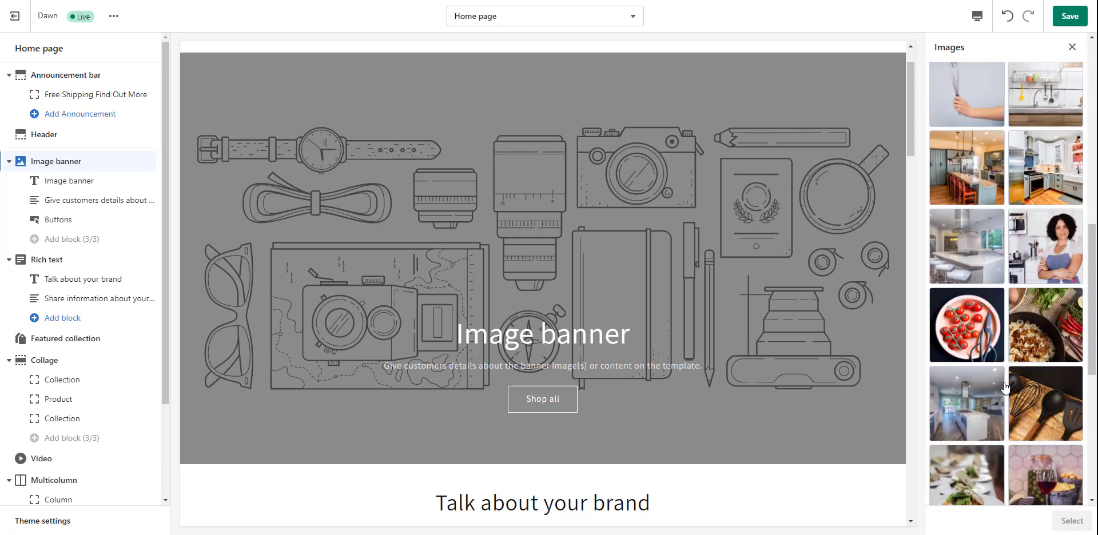
left_click(975, 169)
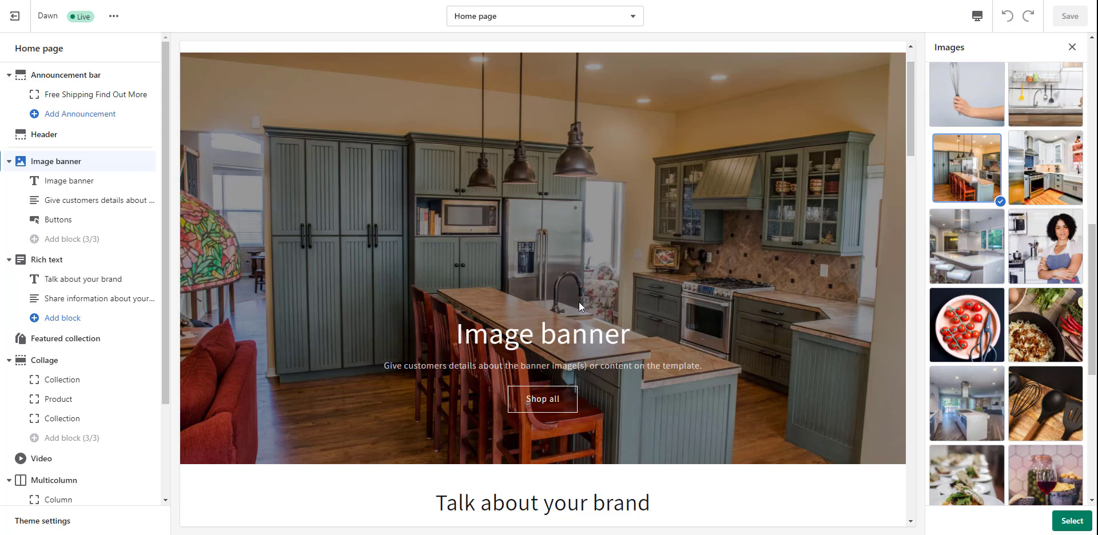
scroll(579, 302, "up", 1)
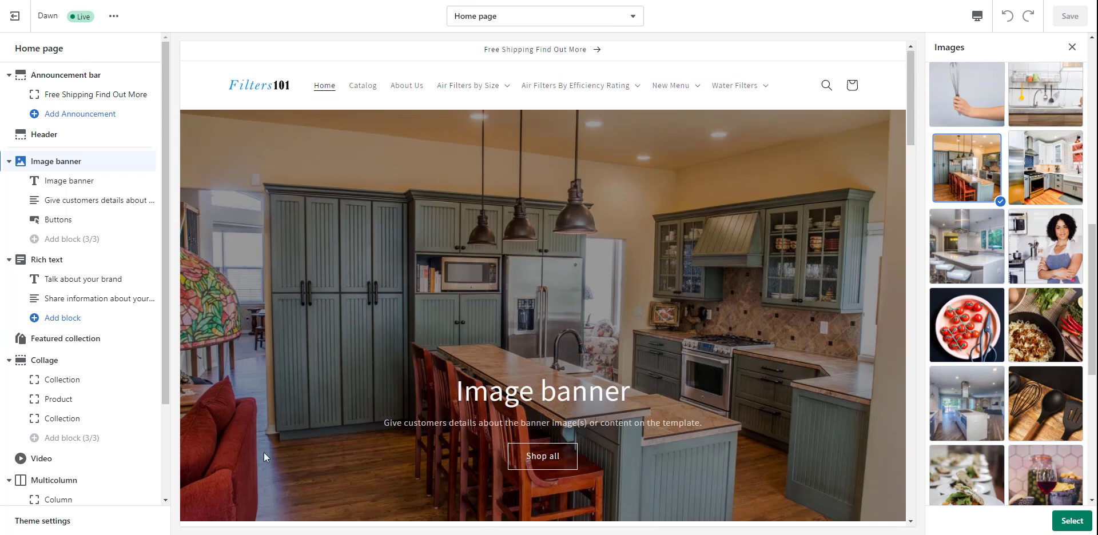
scroll(991, 252, "up", 5)
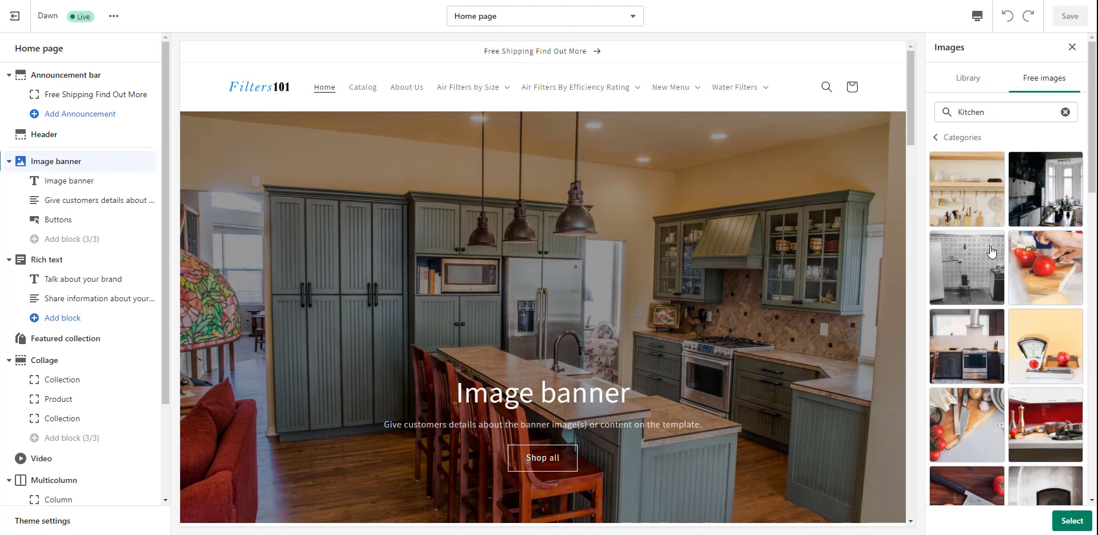
left_click(963, 83)
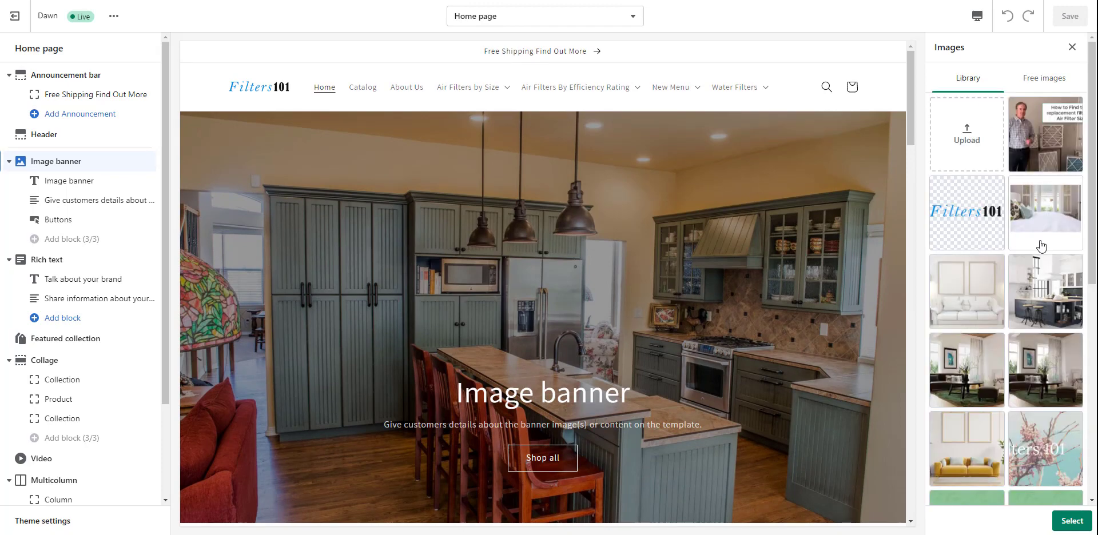
left_click(1049, 313)
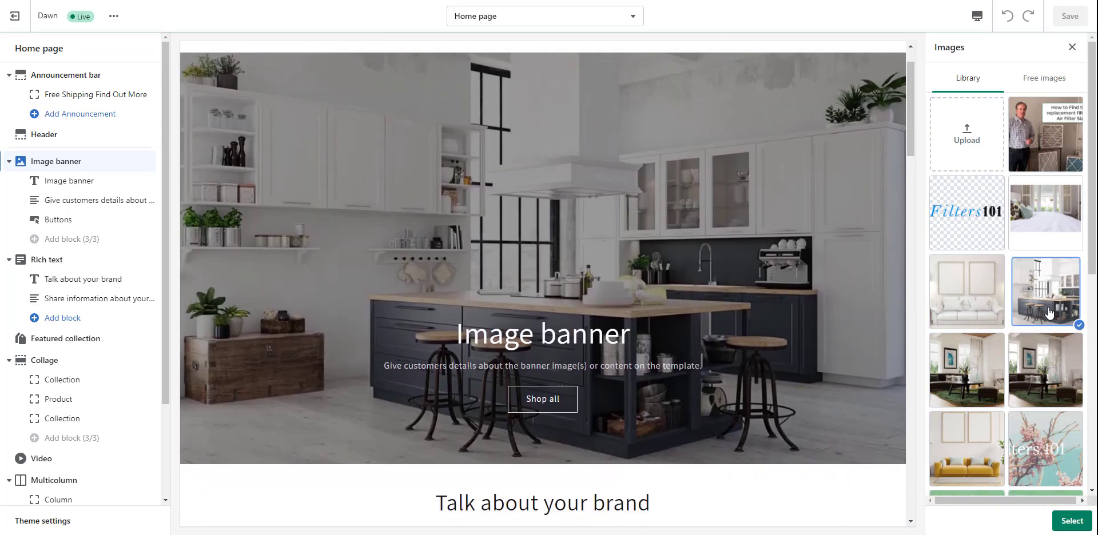
Change the image banner heading text to 'Filters 101'
left_click(62, 185)
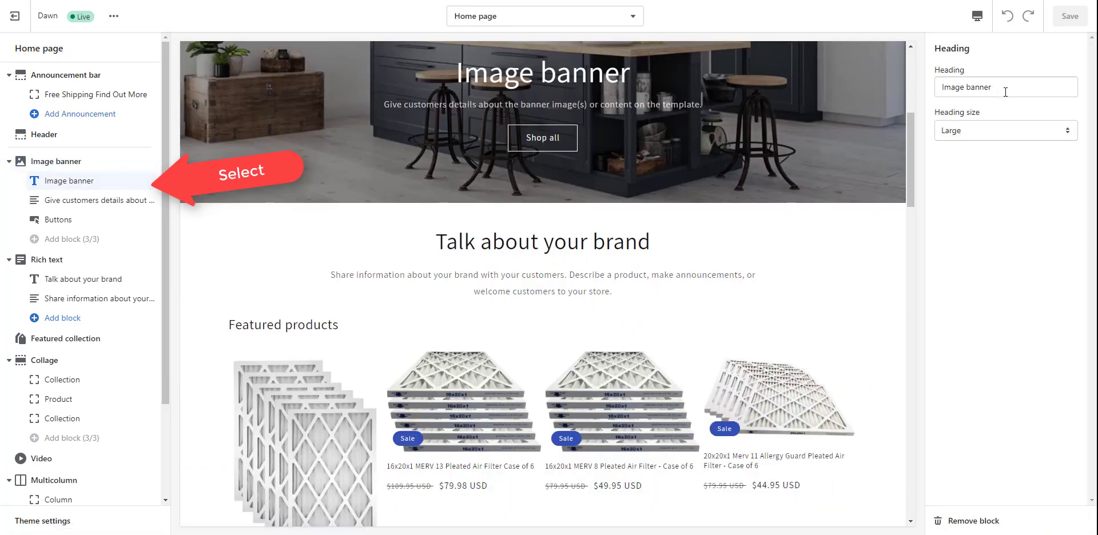
triple_click(1009, 84)
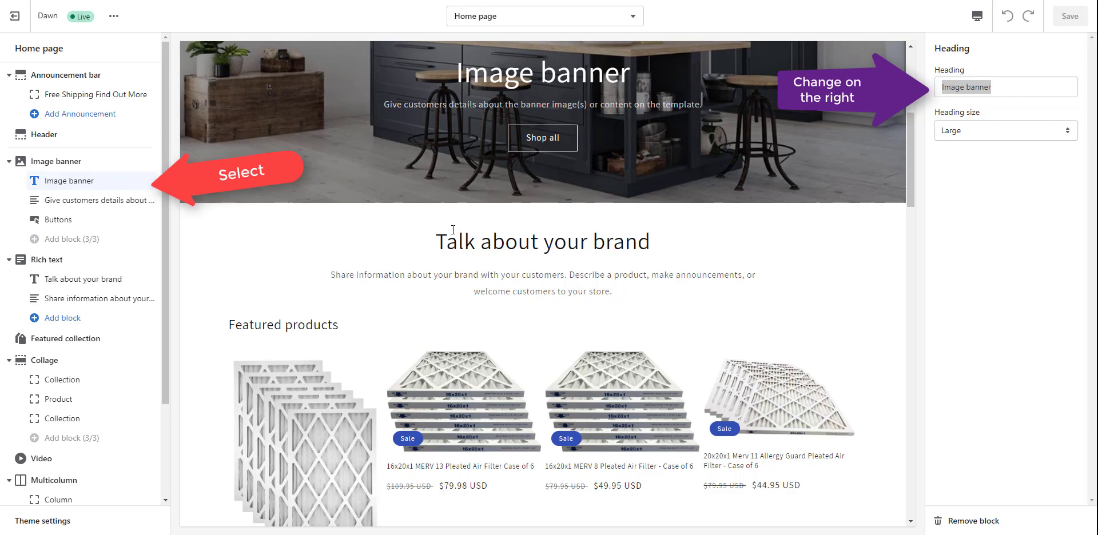
triple_click(968, 87)
type("Filte")
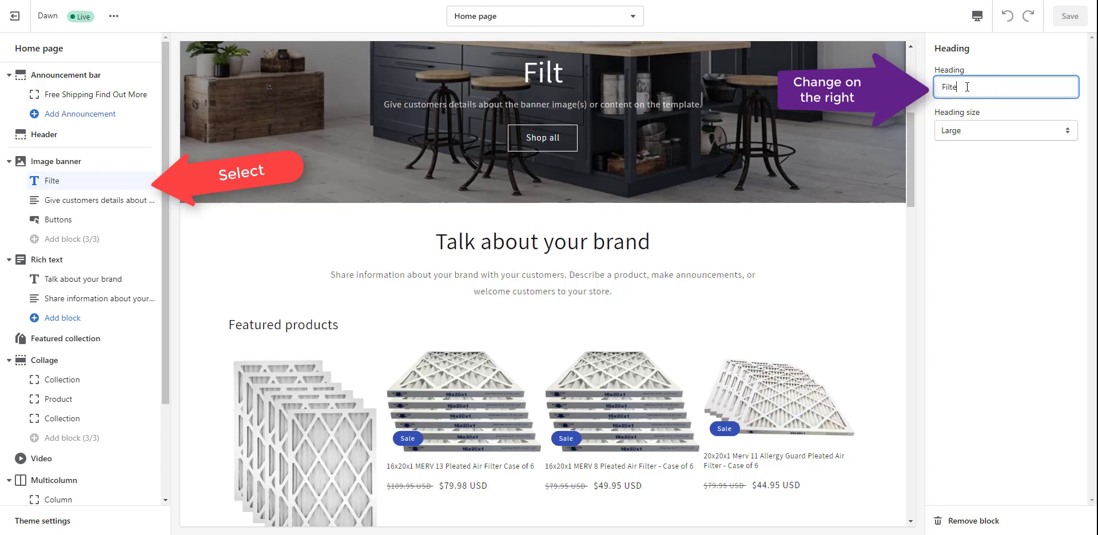
type("rs 101")
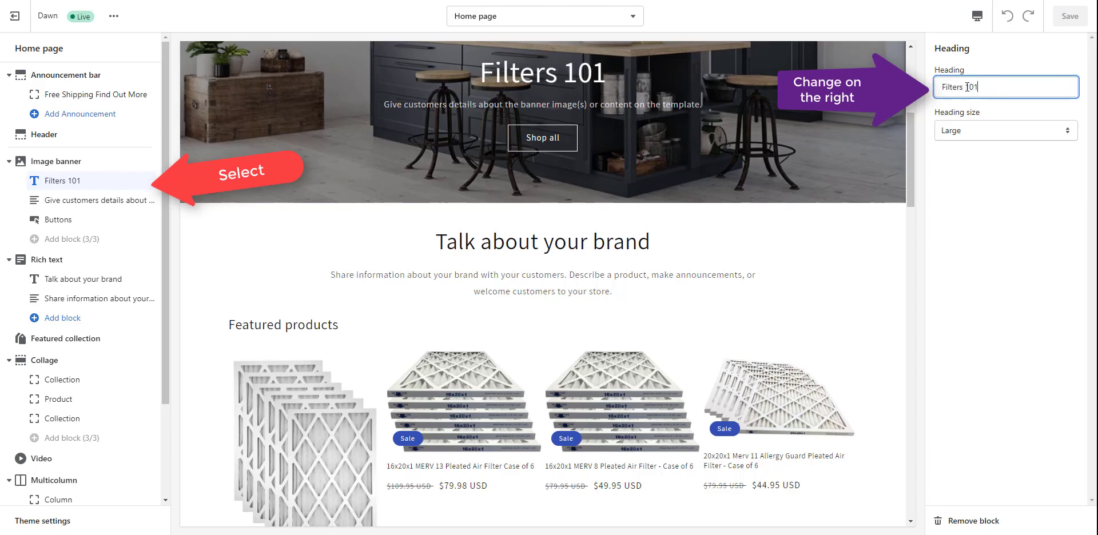
Try Medium heading size, then set the heading back to Large
left_click(963, 133)
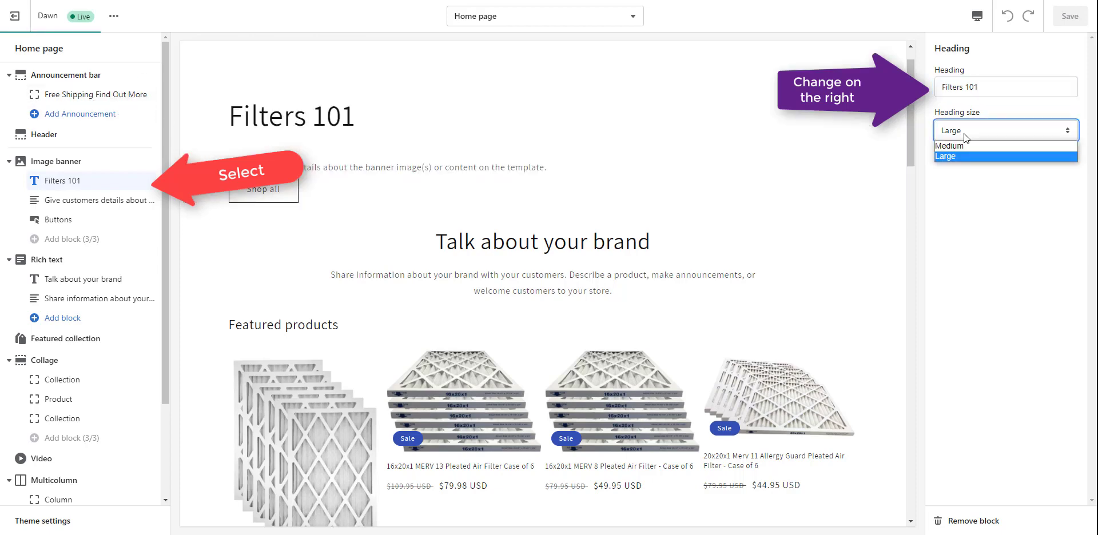
left_click(966, 146)
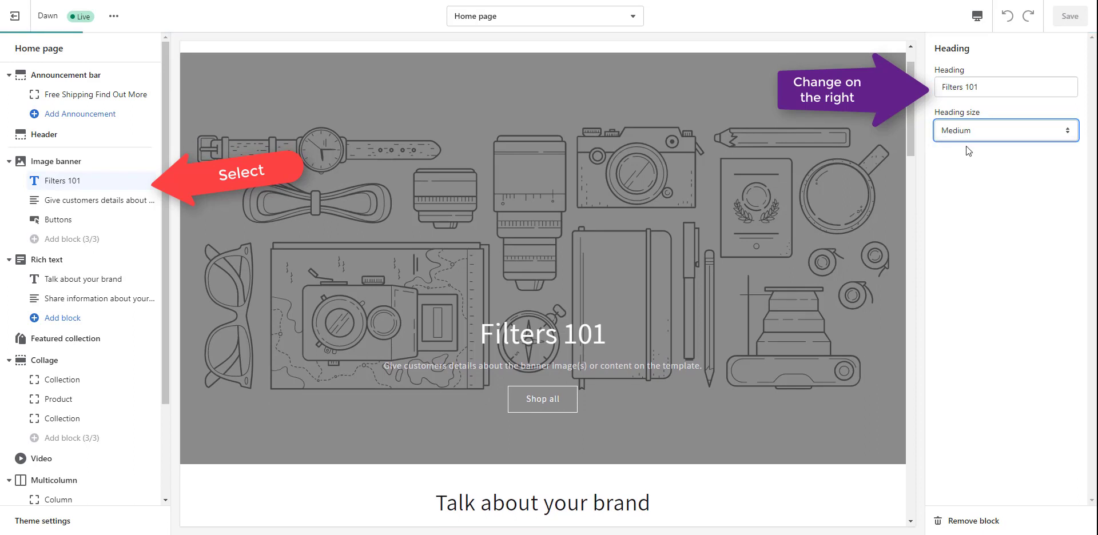
left_click(975, 133)
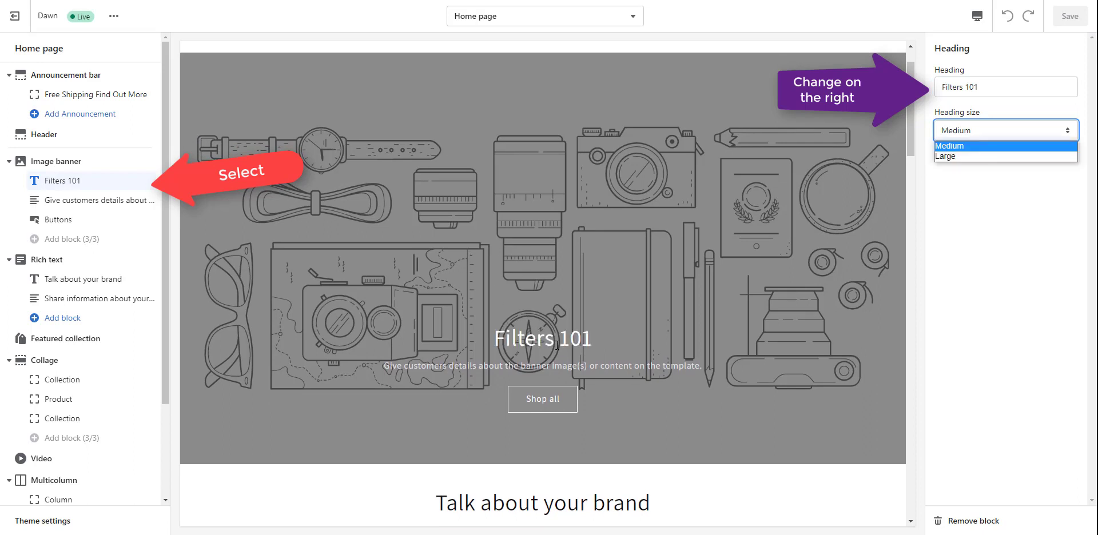
left_click(961, 156)
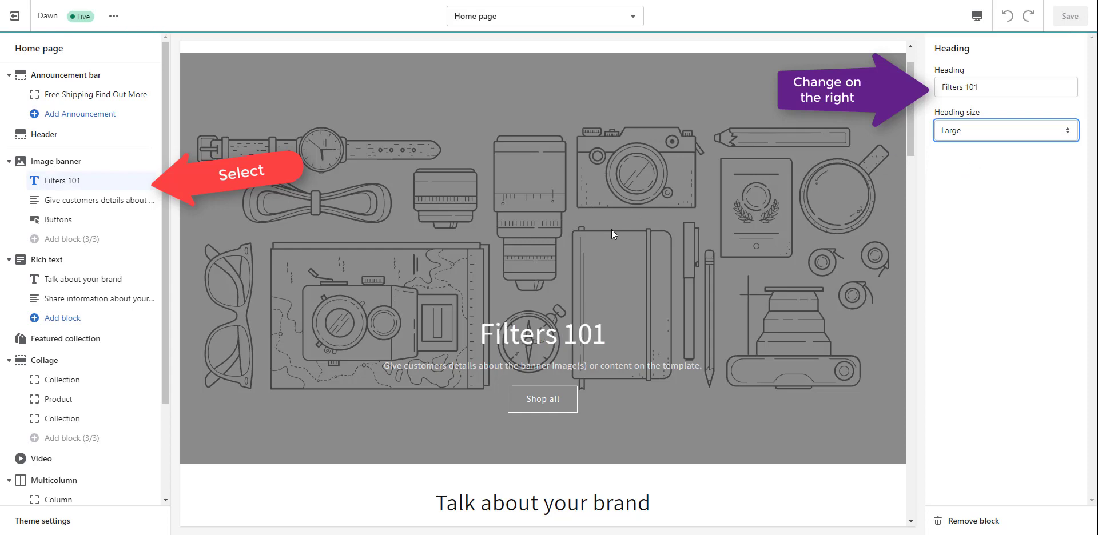
left_click(68, 200)
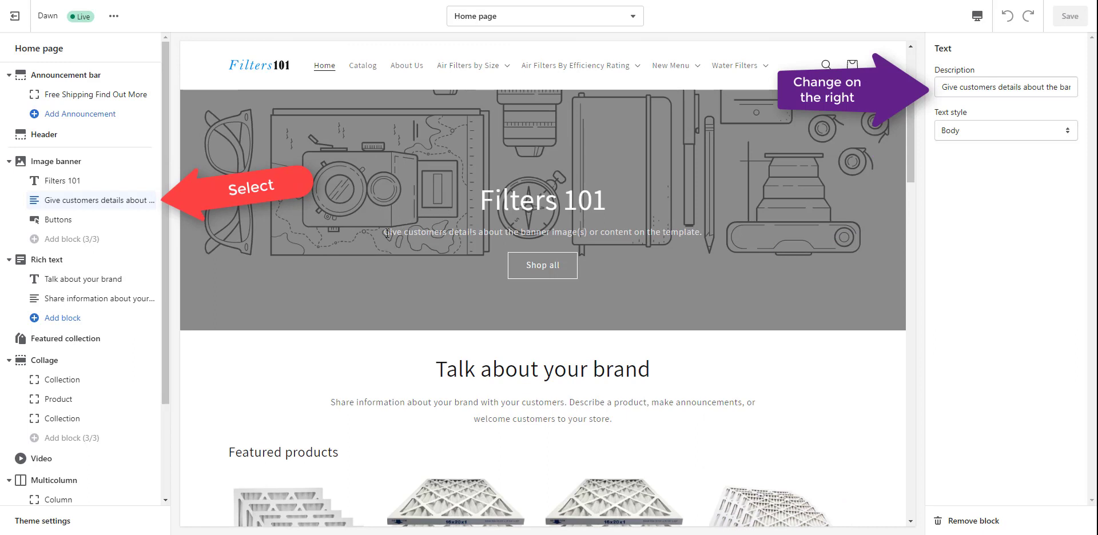
Replace the banner description with 'The Knowledge You Need For a Clean and Healthy Lifestyle'
left_click_drag(387, 233, 744, 256)
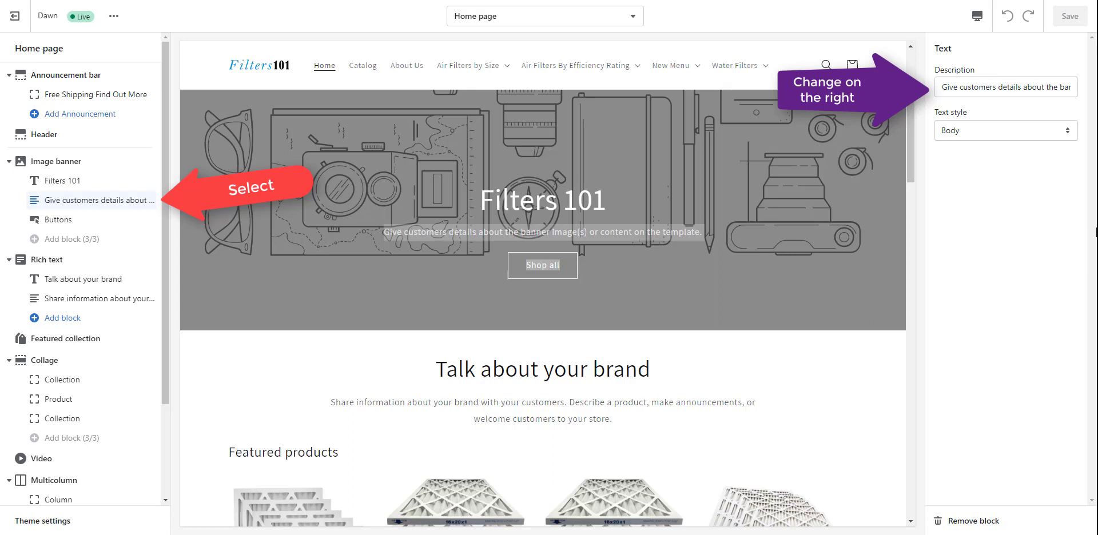
triple_click(944, 84)
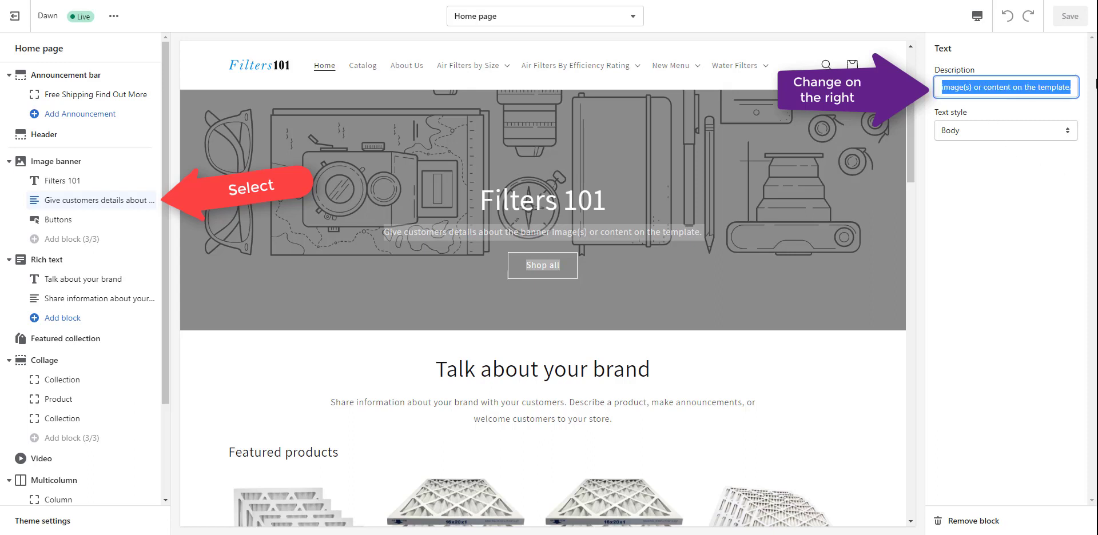
type("The Knowledge You Need For a Clean and Healthy Lifestyle")
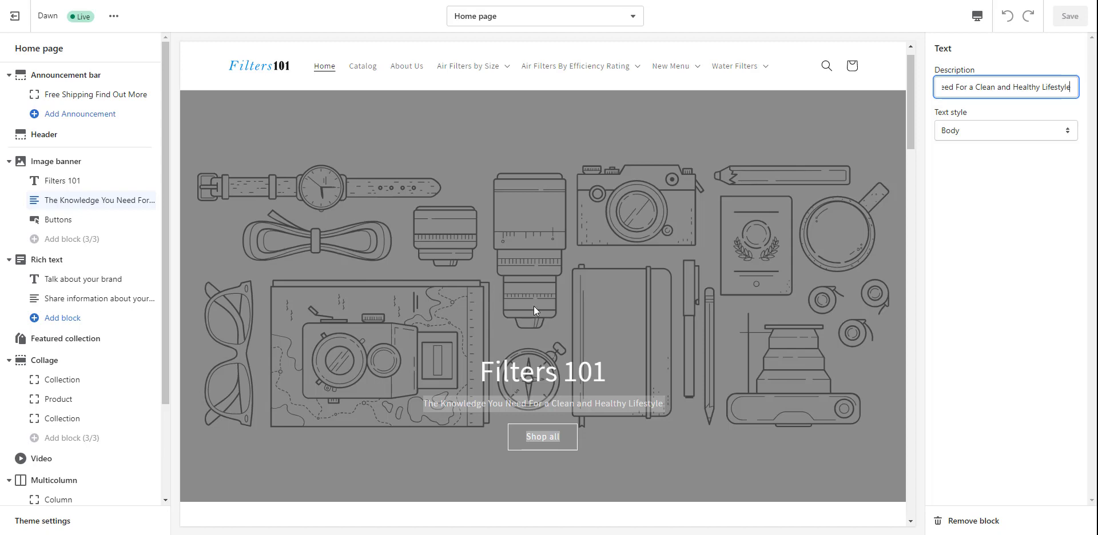
left_click(64, 172)
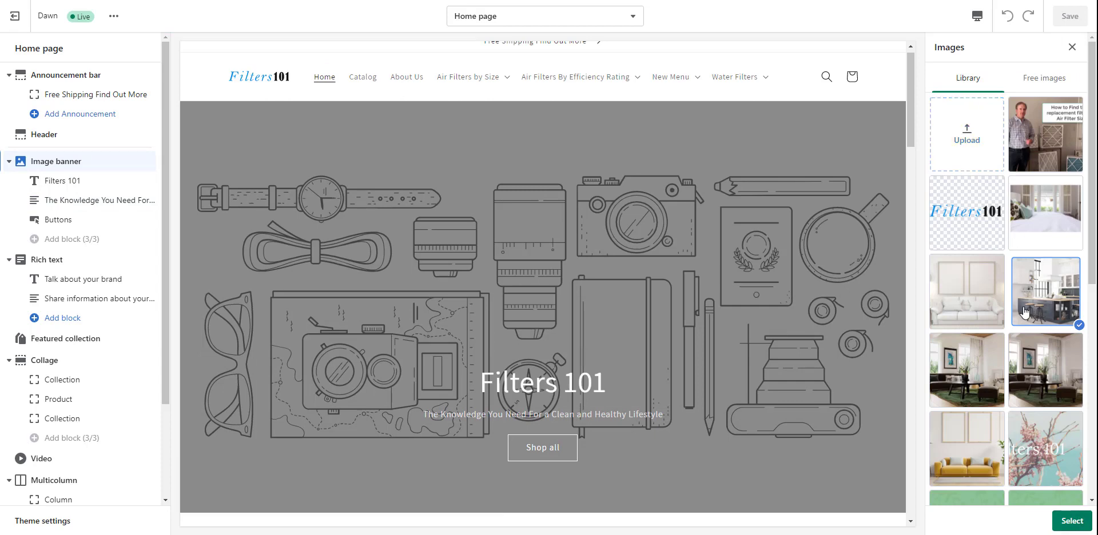
Confirm the white kitchen photo as the banner image and save the home page
left_click(1073, 521)
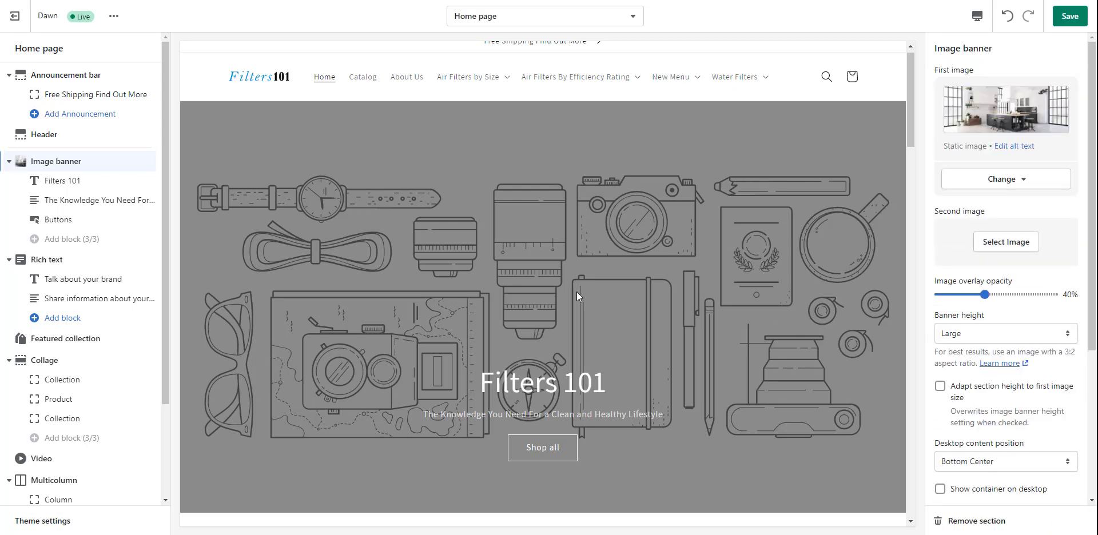
key("ctrl+s")
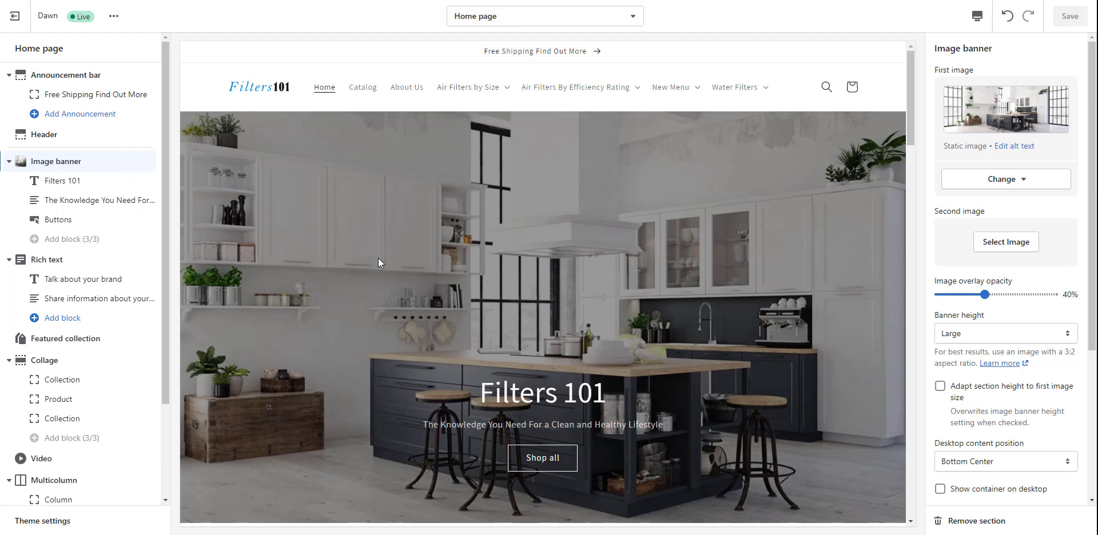
scroll(379, 258, "down", 3)
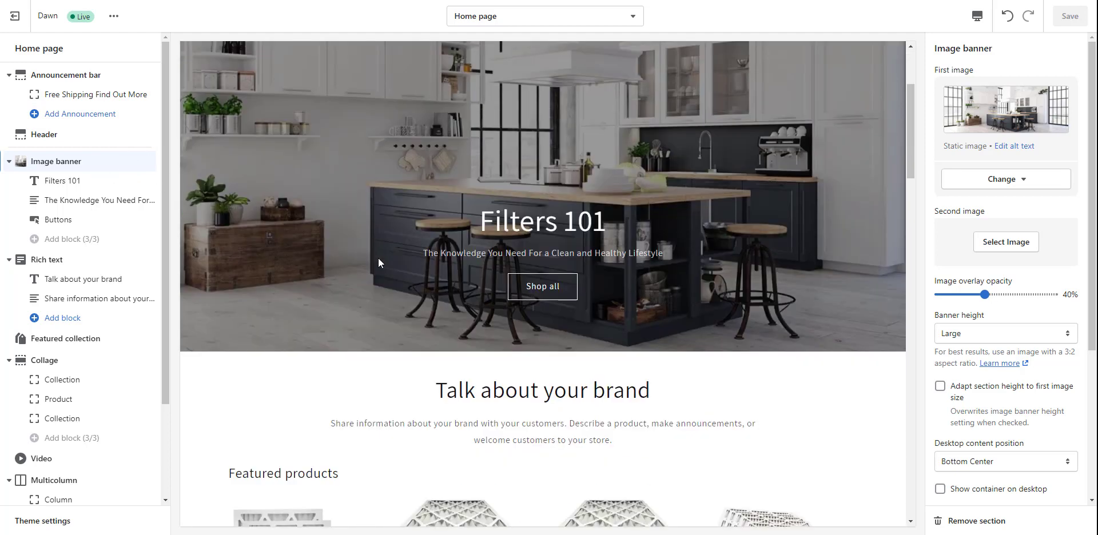
scroll(379, 259, "up", 3)
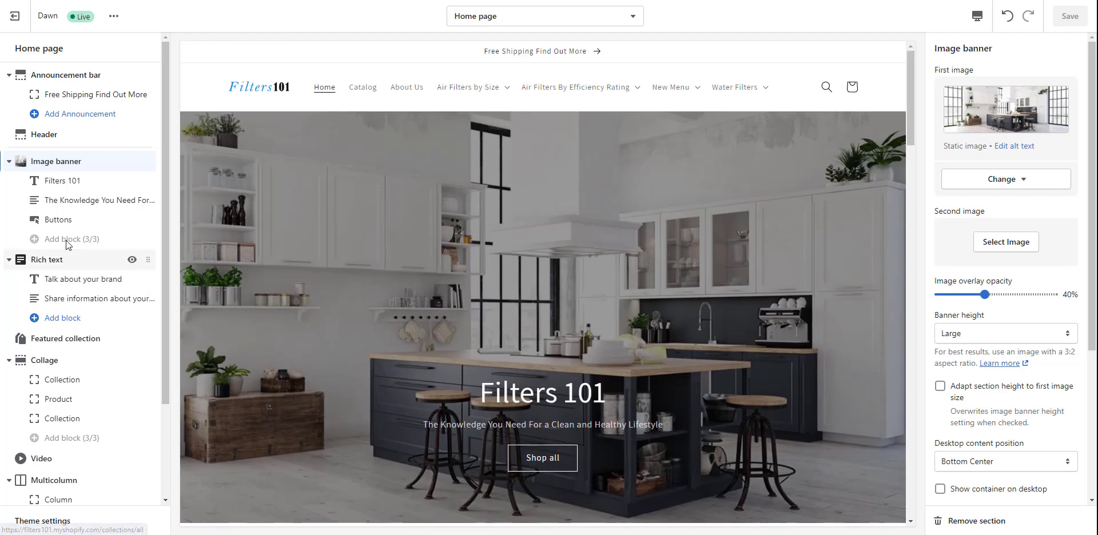
Label the banner's buttons 'Air Filters' and 'Water Filters'
left_click(59, 219)
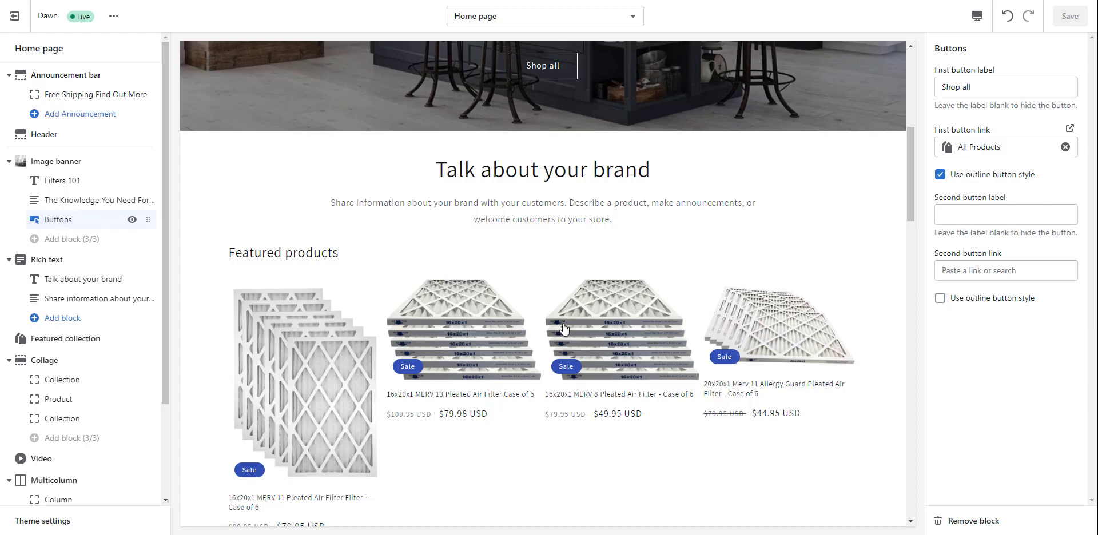
scroll(543, 243, "up", 3)
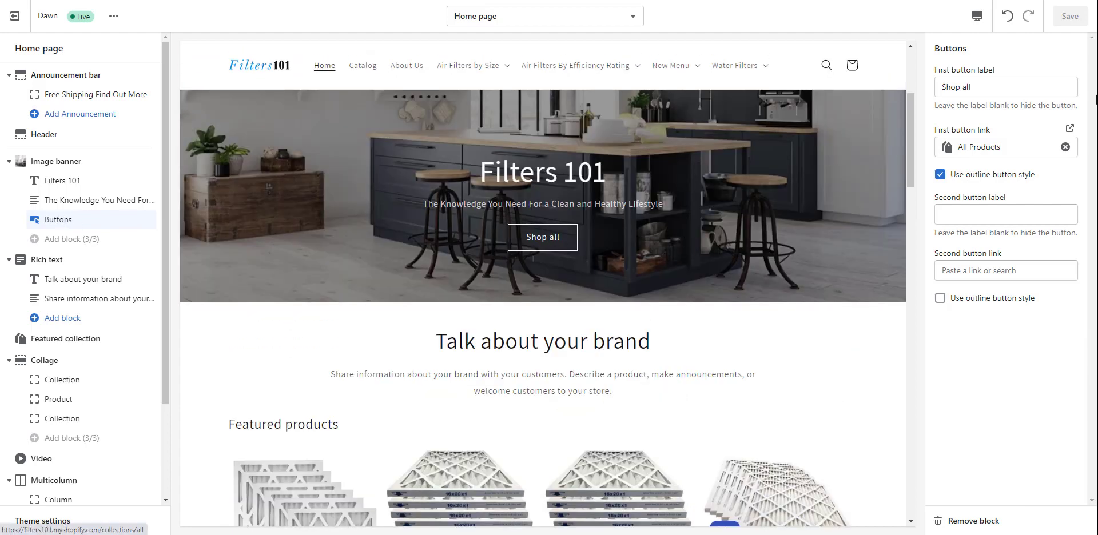
triple_click(989, 89)
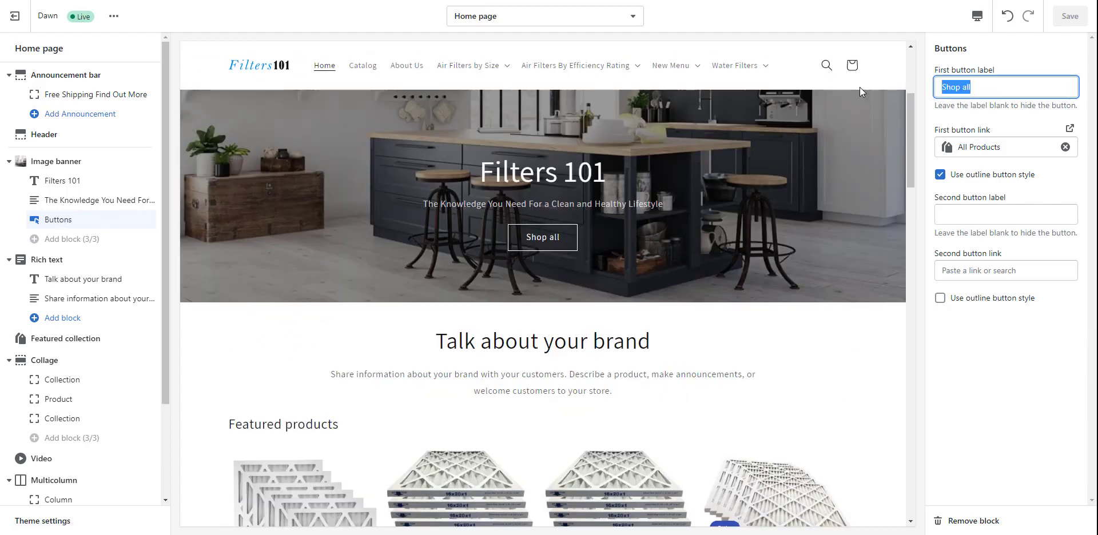
type("lean ")
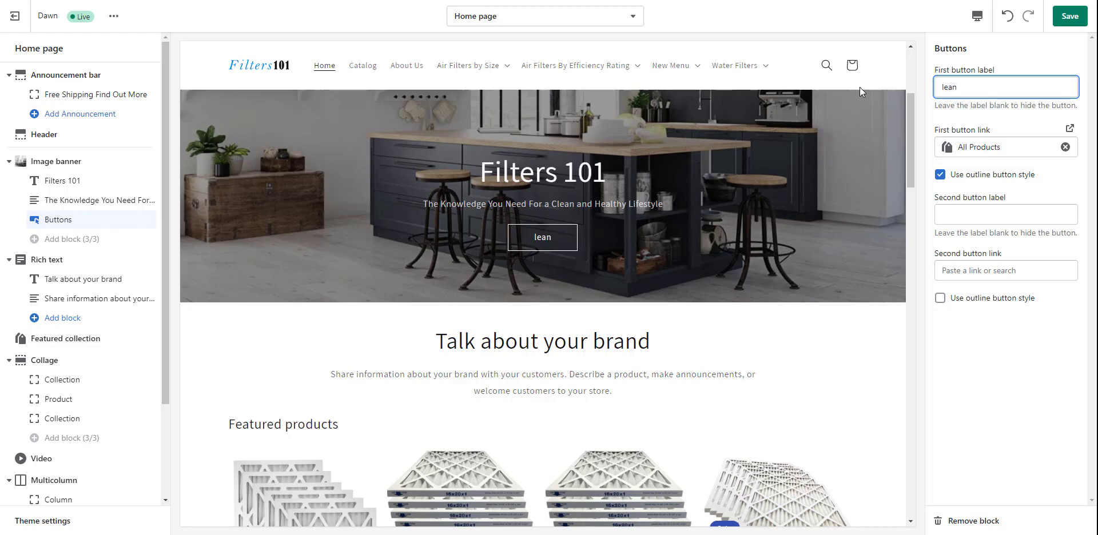
type("More")
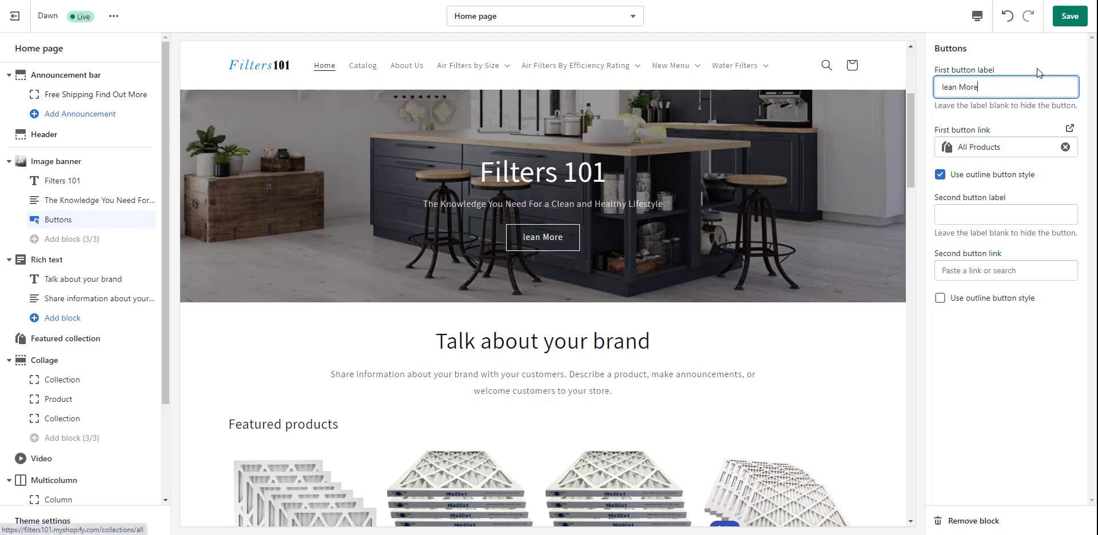
key("ctrl+a")
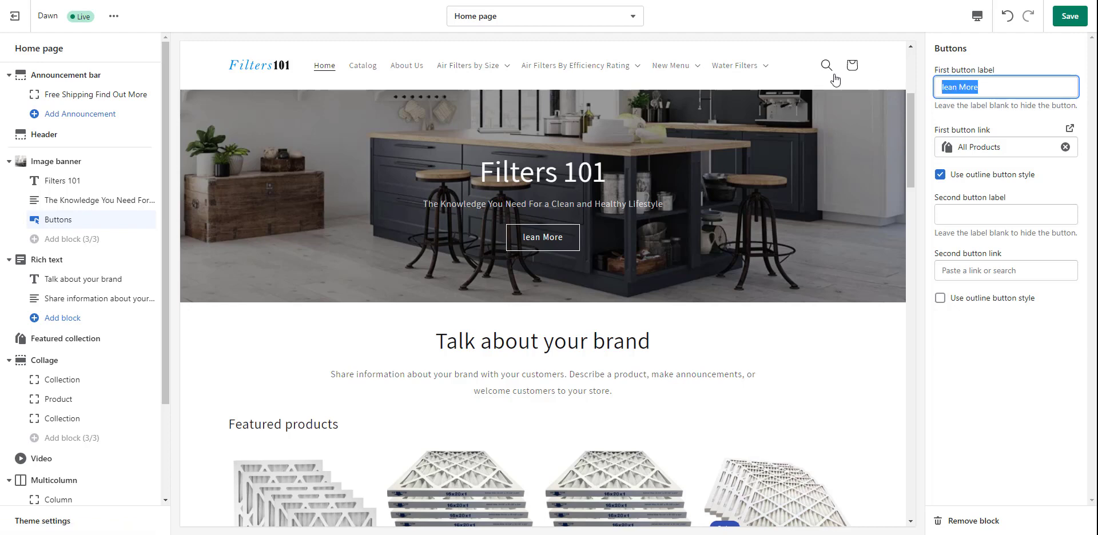
type("Air Filters")
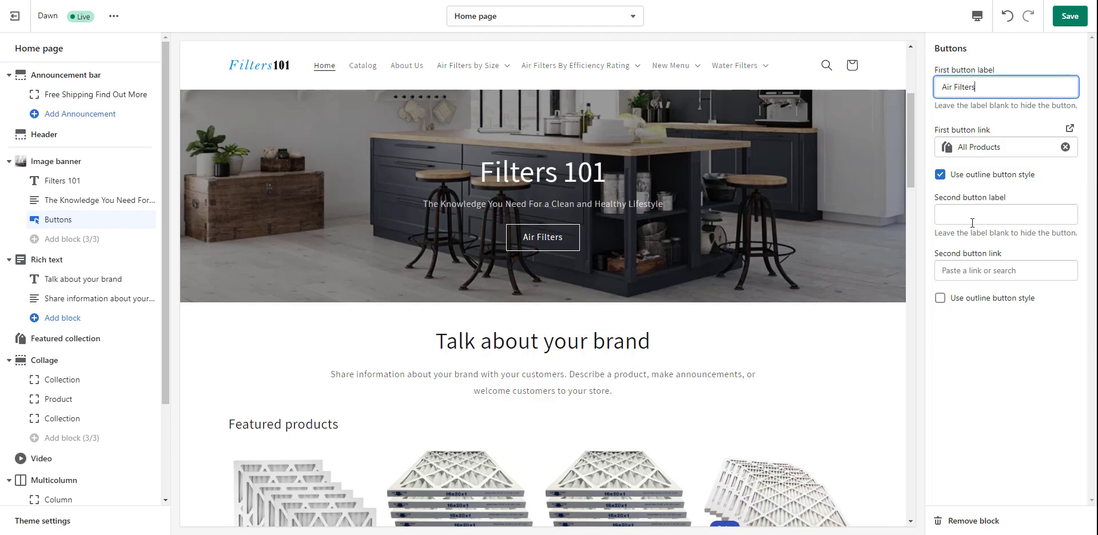
left_click(951, 211)
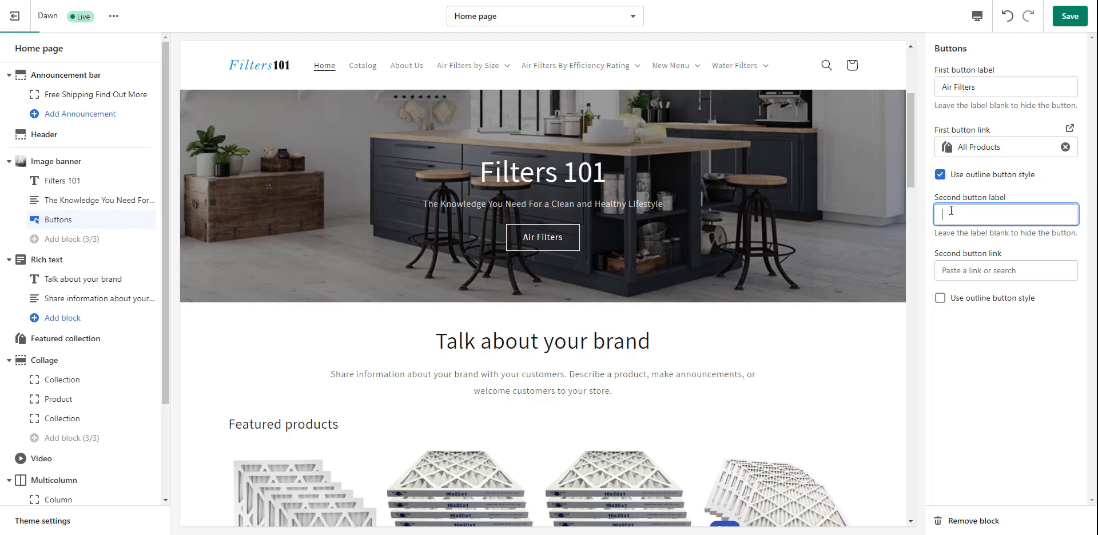
type("Water")
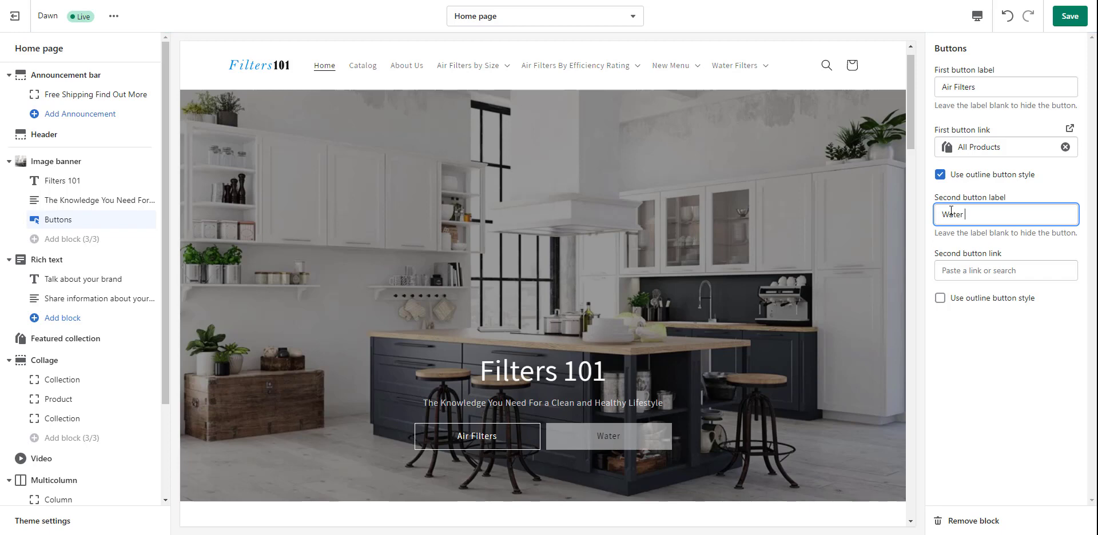
type(" Filters")
Give the Water Filters button an outline style and link it to the About Us page
left_click(940, 298)
left_click(951, 272)
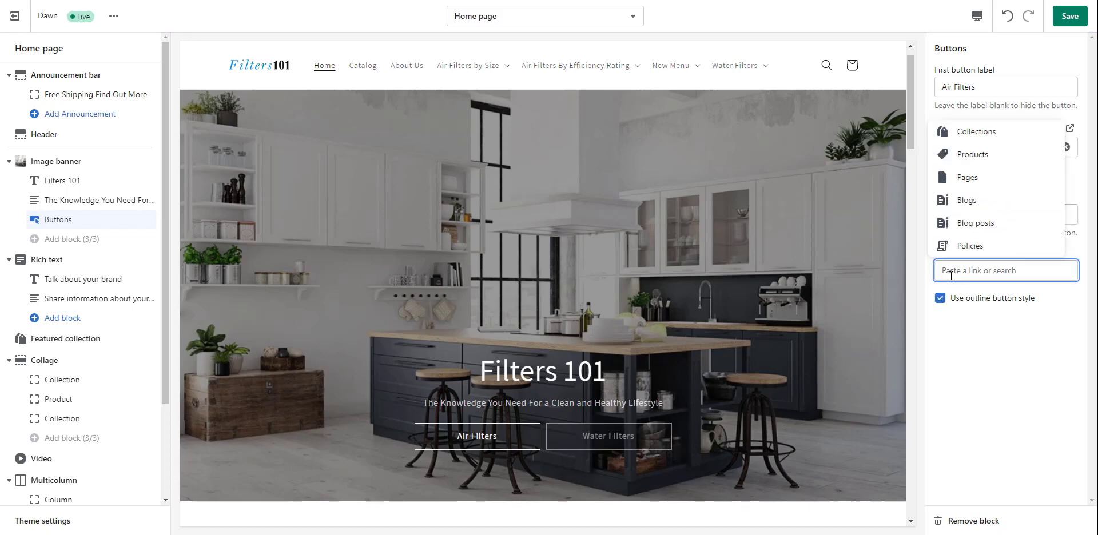
left_click(968, 178)
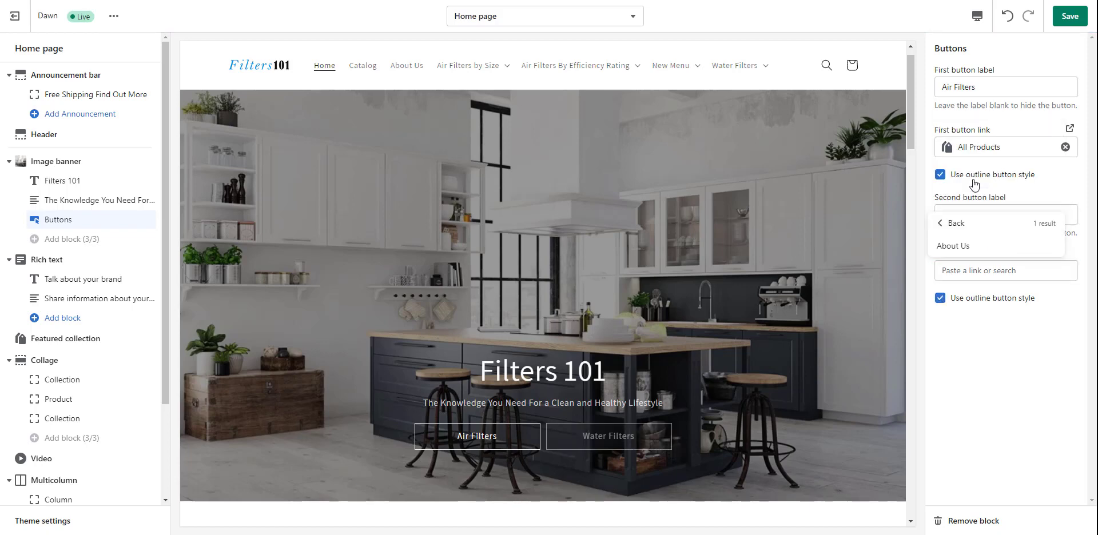
left_click(968, 250)
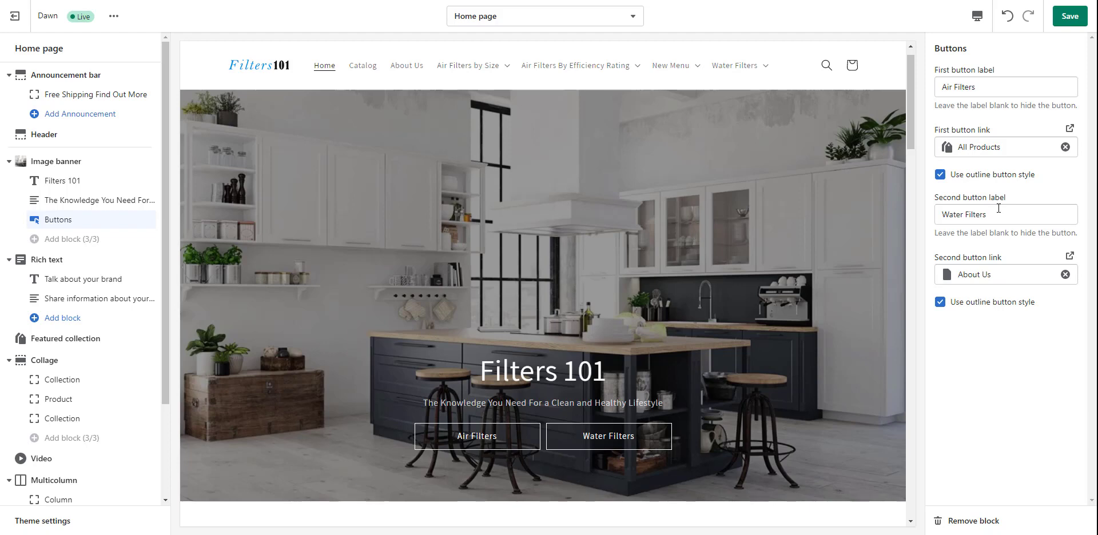
Link the Air Filters button to the Air Filters collection and save
left_click(1065, 147)
left_click(967, 143)
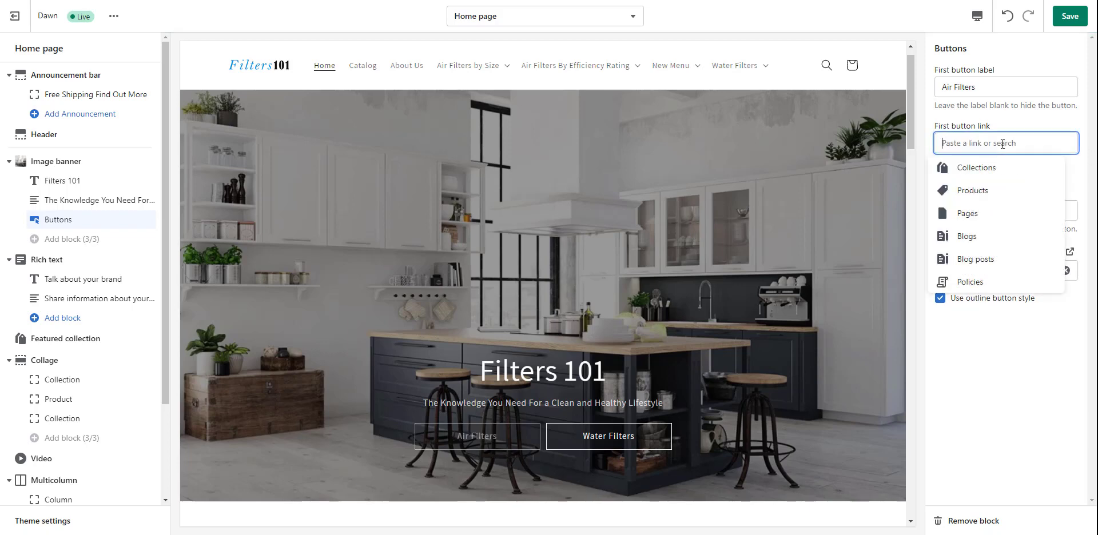
left_click(959, 191)
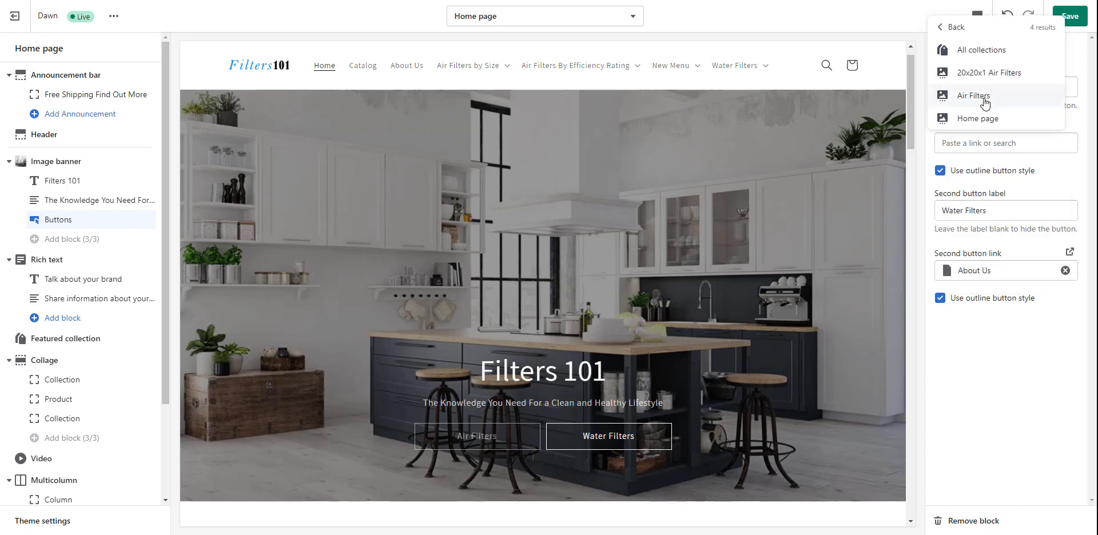
left_click(985, 103)
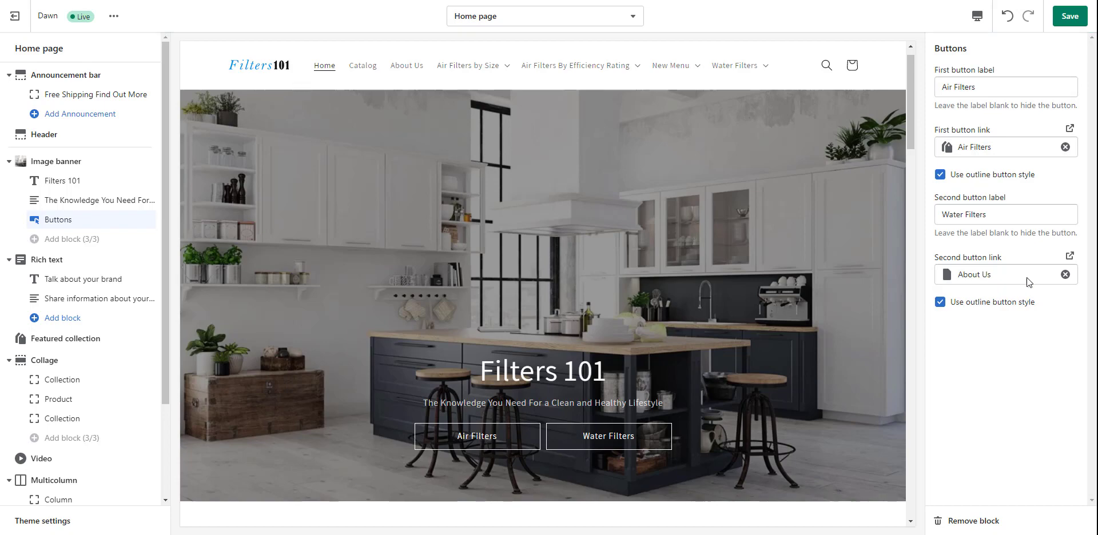
left_click(1069, 16)
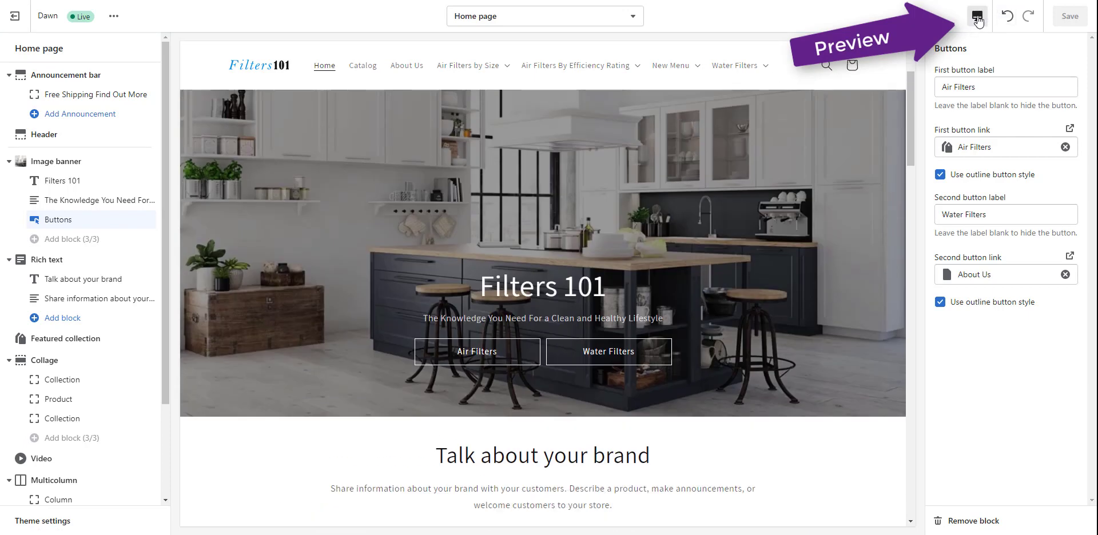
left_click(977, 18)
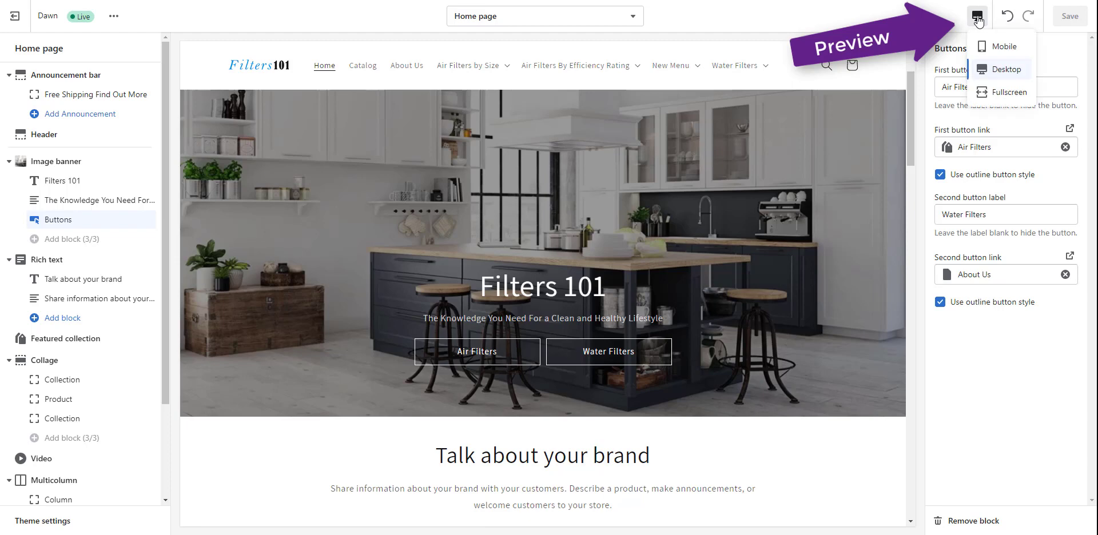
left_click(995, 47)
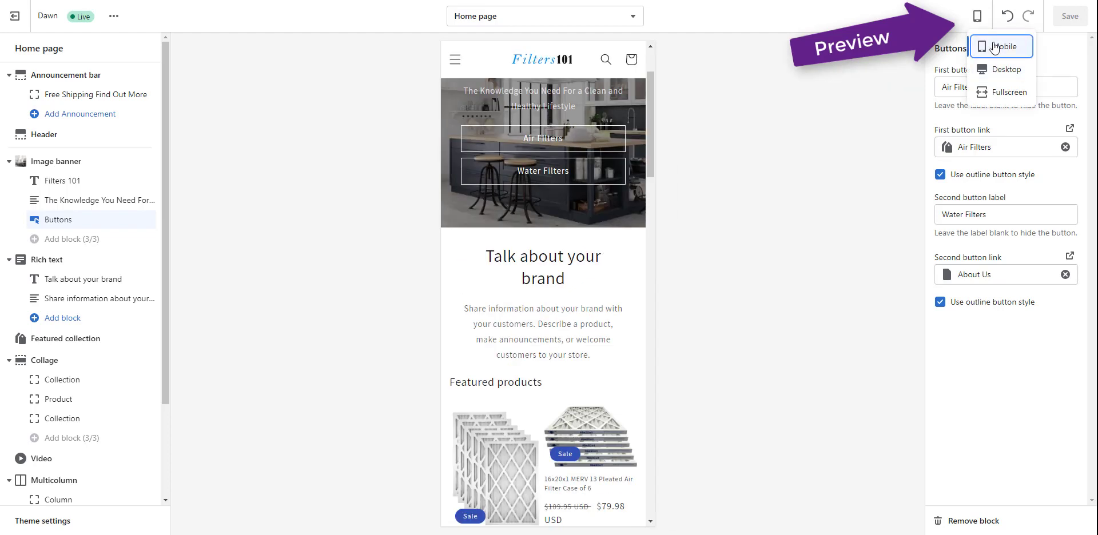
left_click(996, 69)
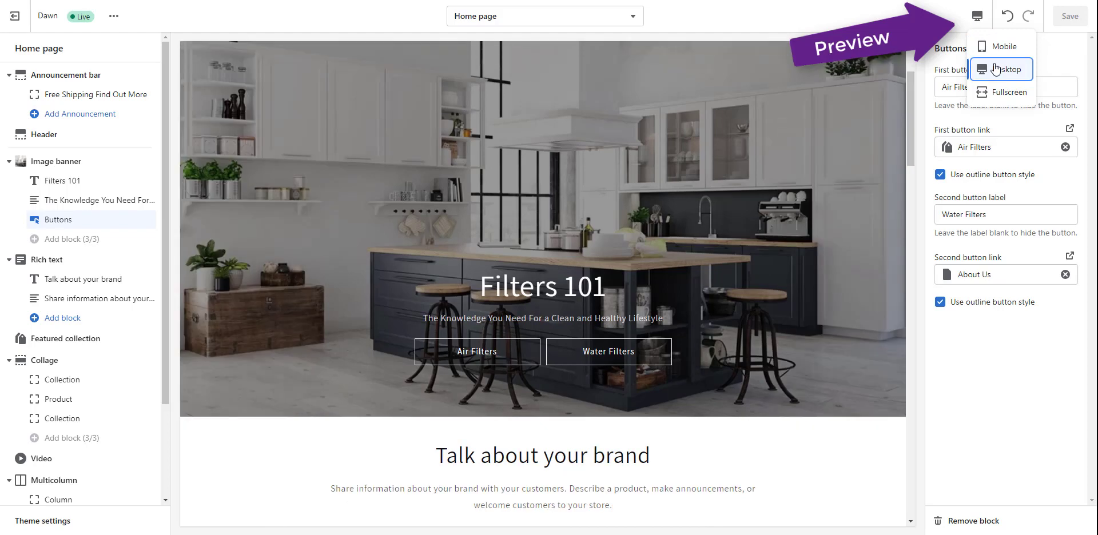
left_click(1002, 97)
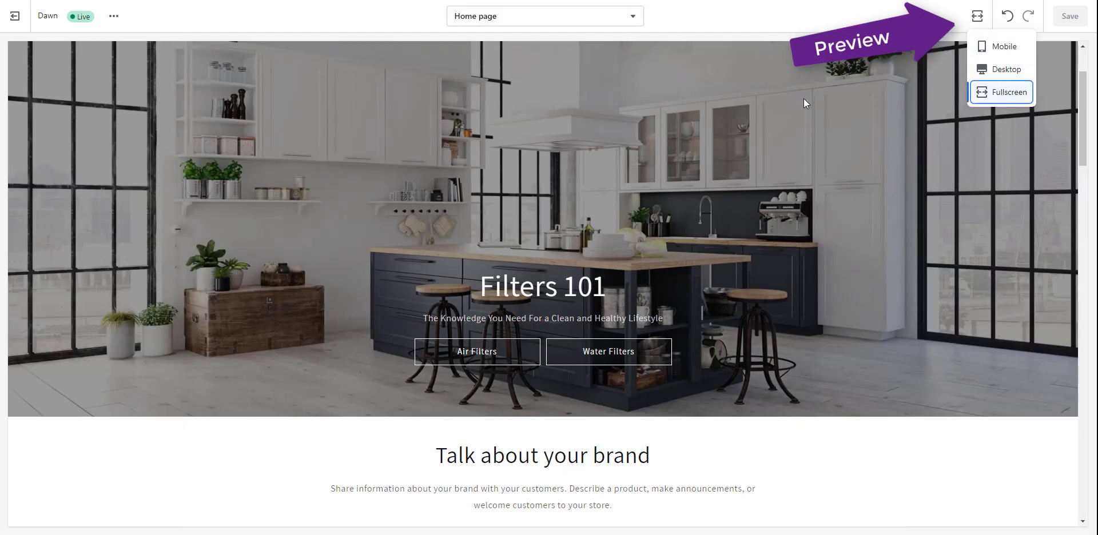
scroll(834, 192, "down", 10)
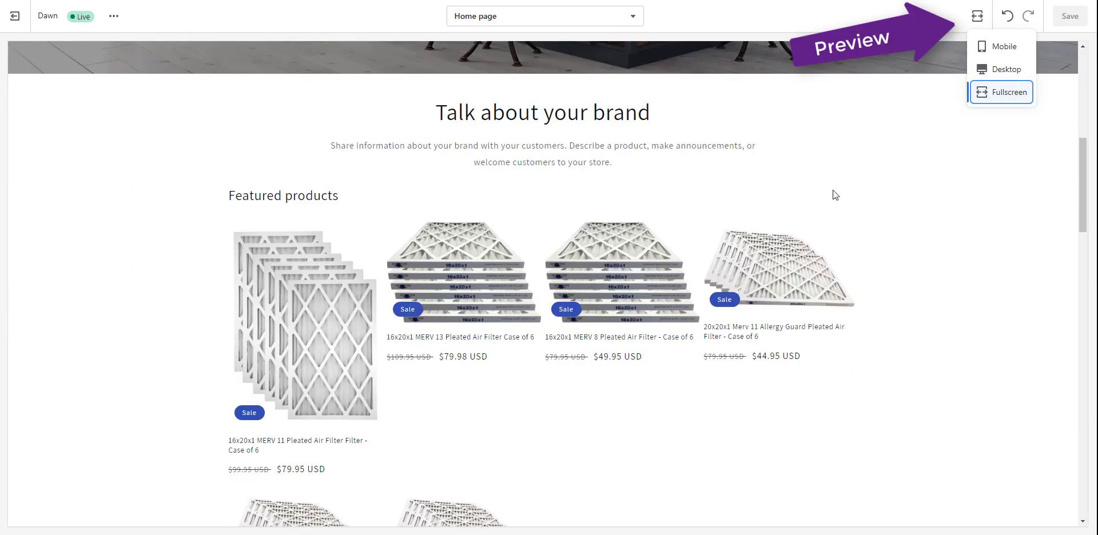
scroll(833, 190, "down", 4)
scroll(827, 190, "up", 12)
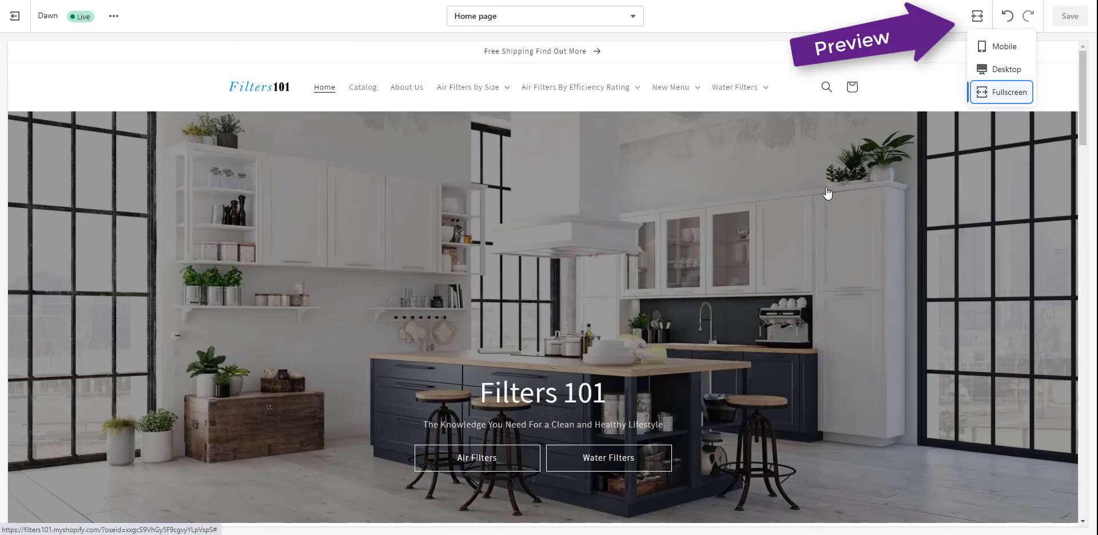
scroll(824, 191, "down", 8)
scroll(821, 191, "down", 8)
scroll(821, 192, "up", 7)
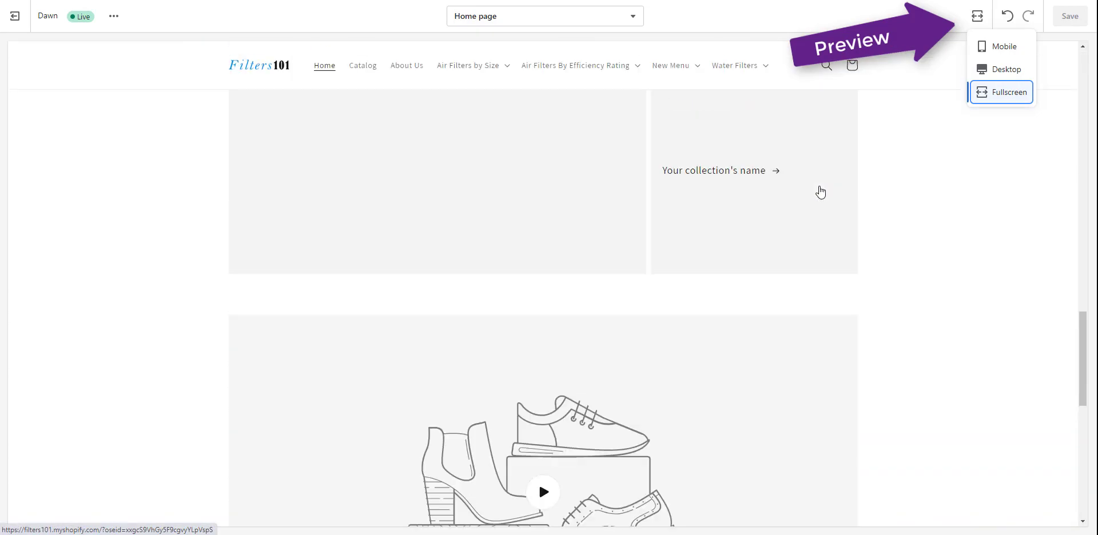
scroll(821, 193, "up", 12)
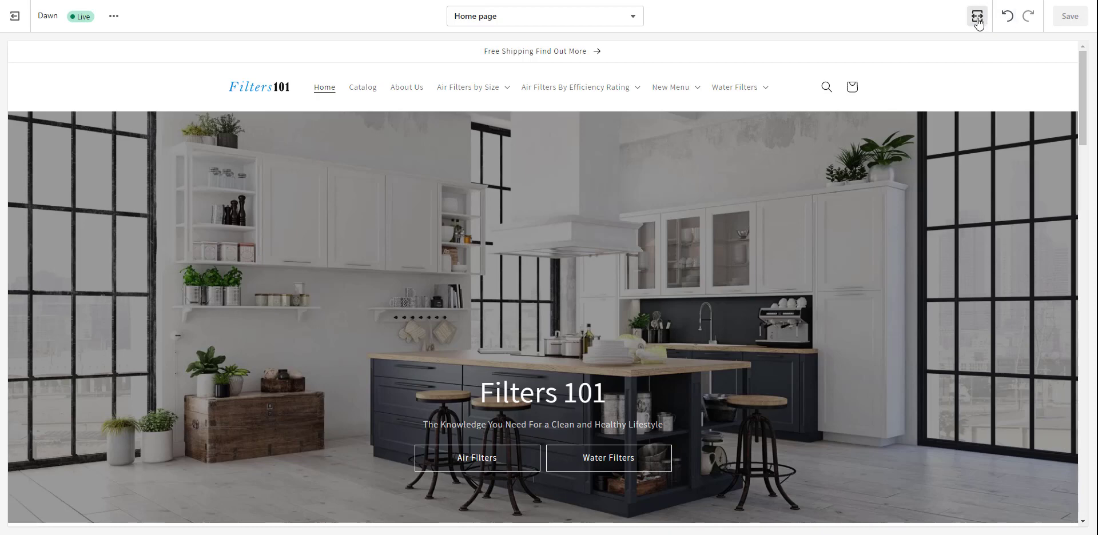
mouse_move(977, 20)
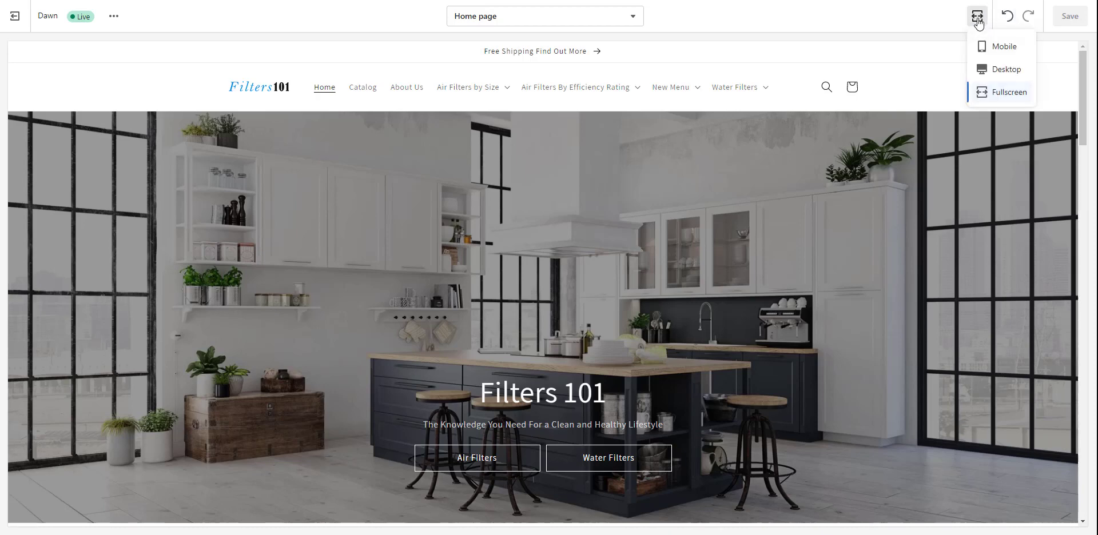
left_click(1002, 69)
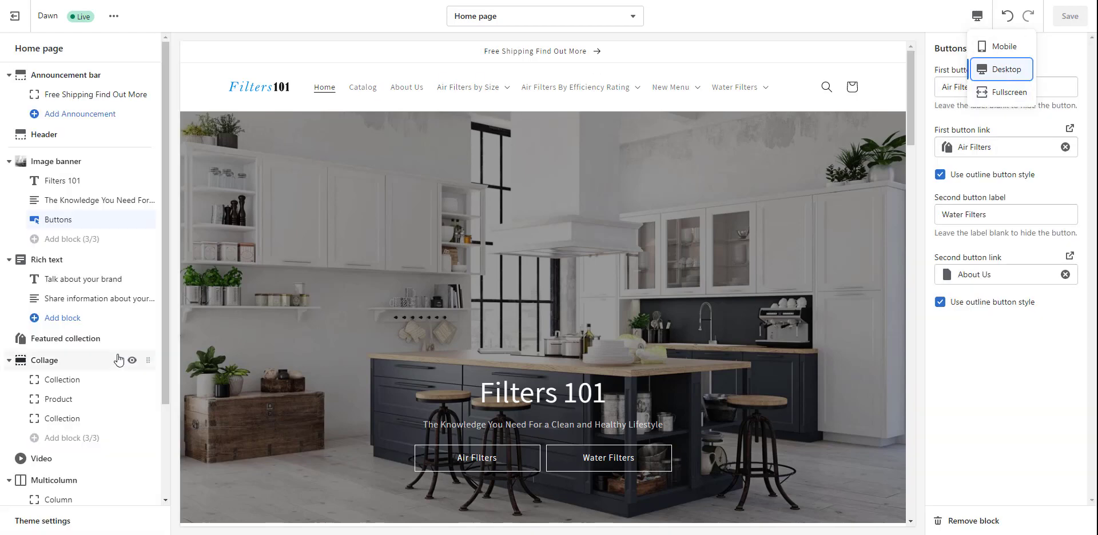
Delete the Collage section so Featured collection sits directly above Video
scroll(28, 270, "down", 2)
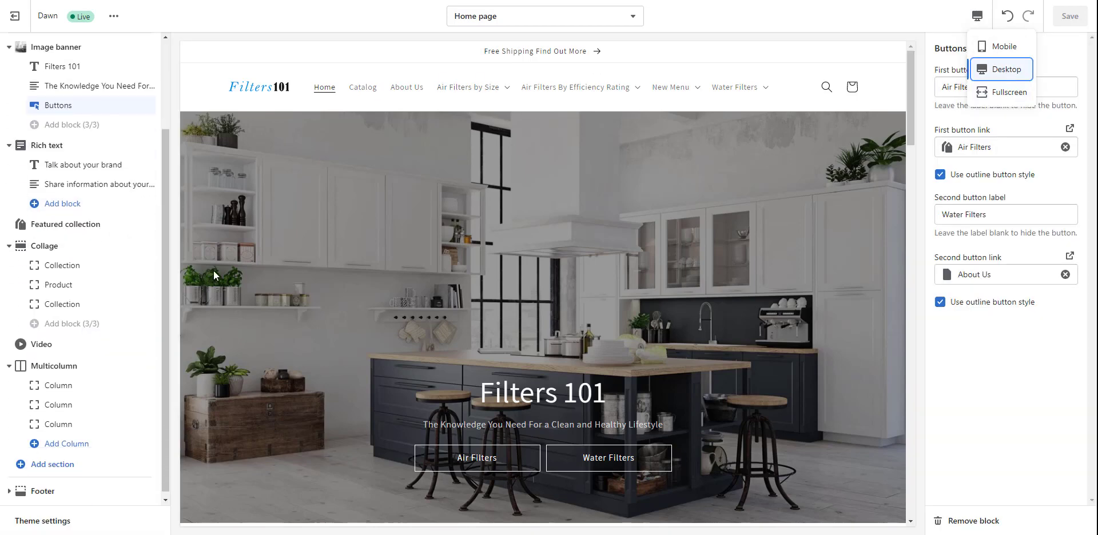
scroll(51, 391, "up", 2)
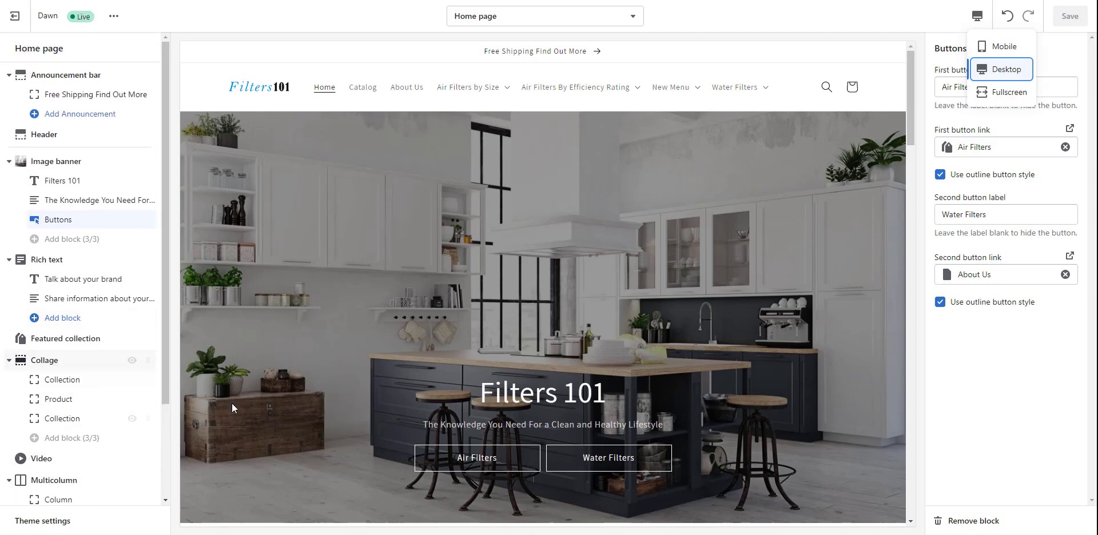
scroll(232, 403, "down", 10)
scroll(319, 360, "down", 12)
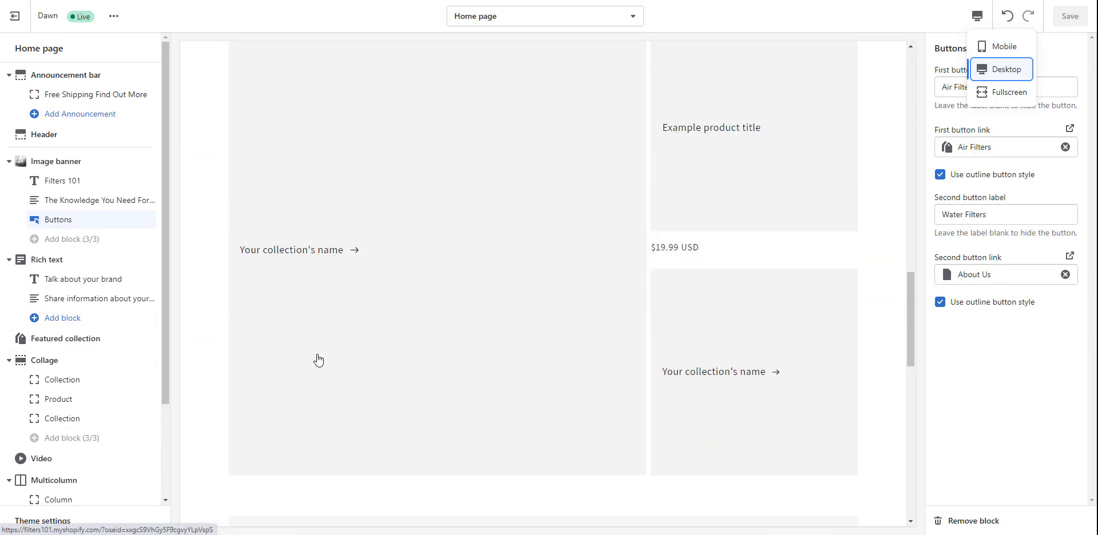
scroll(318, 360, "up", 6)
scroll(318, 359, "up", 3)
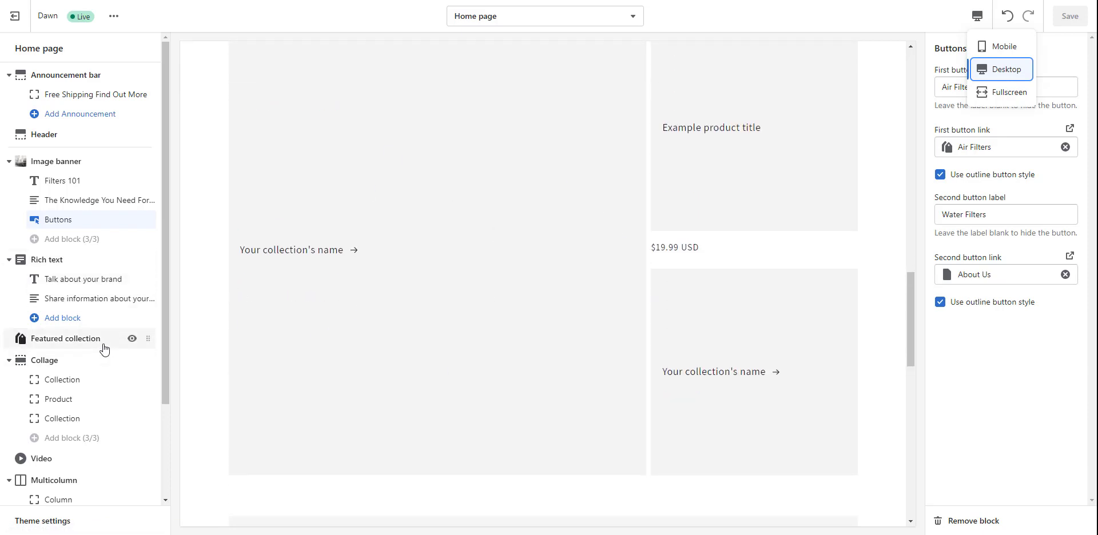
left_click(131, 360)
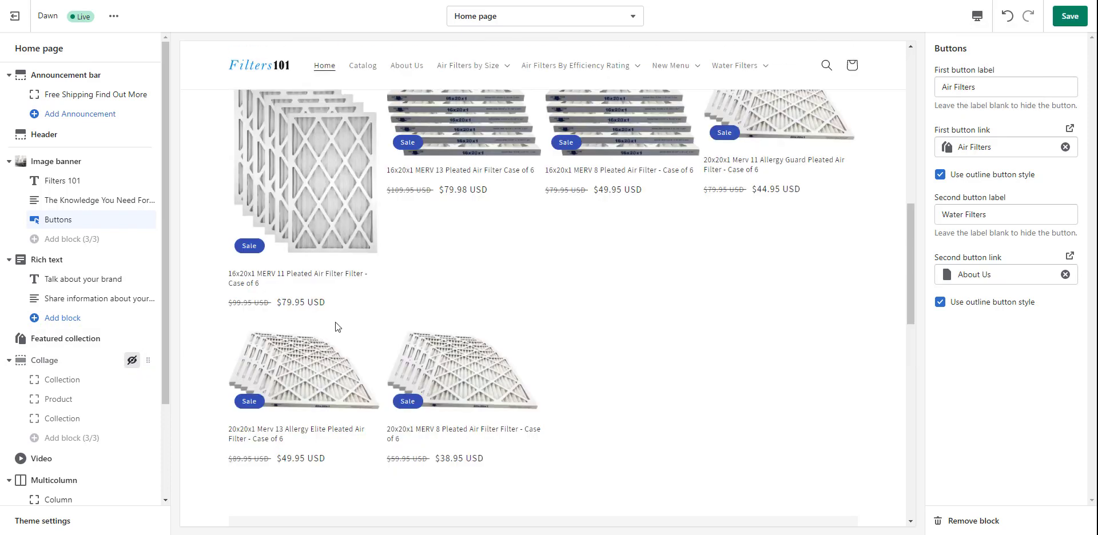
left_click(131, 360)
left_click(64, 360)
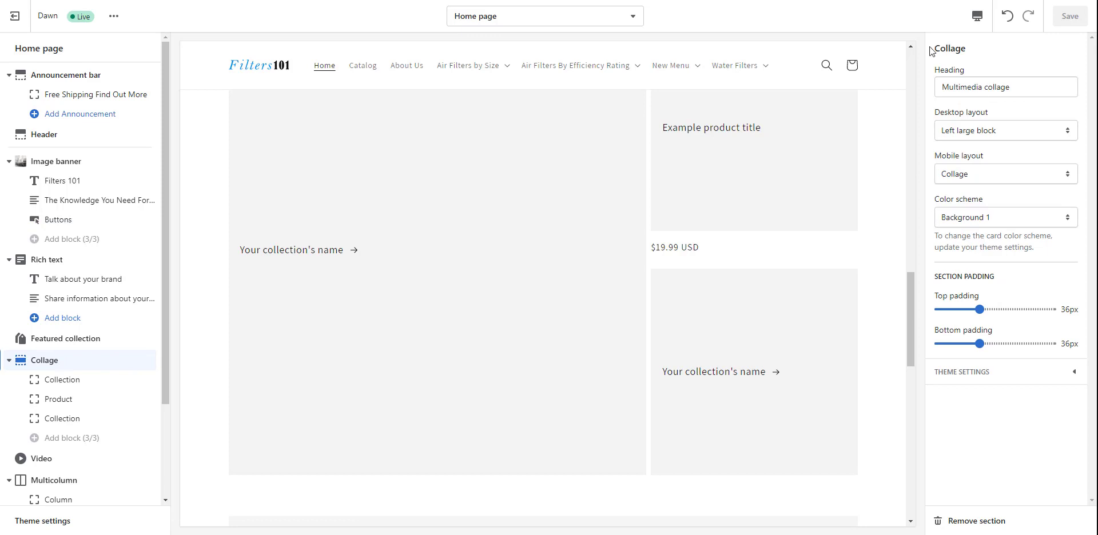
left_click_drag(934, 50, 976, 56)
left_click(971, 525)
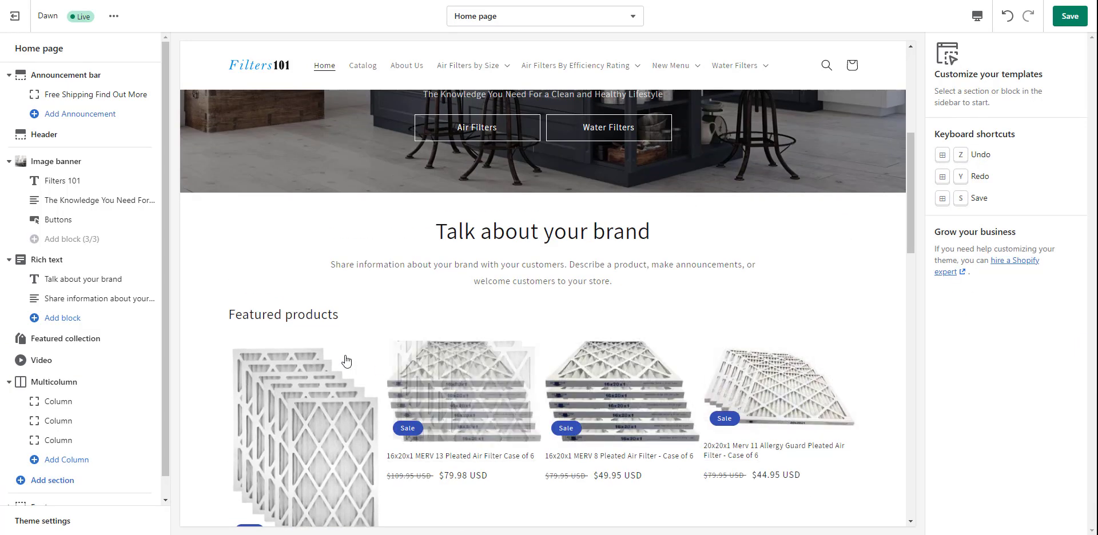
Delete the Multicolumn section and its three columns from the home page template
scroll(346, 359, "down", 2)
scroll(34, 357, "down", 1)
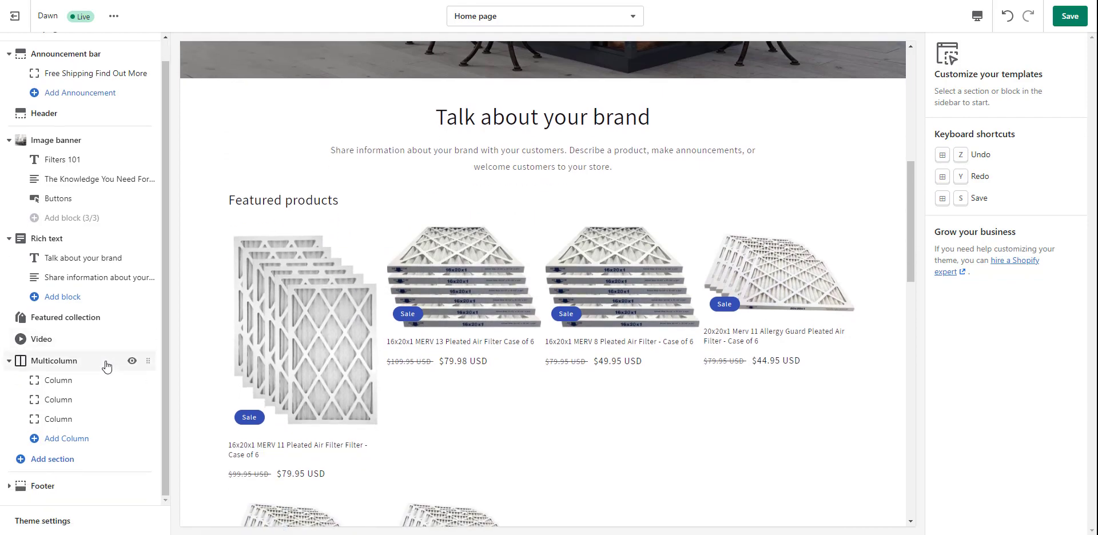
scroll(373, 351, "down", 12)
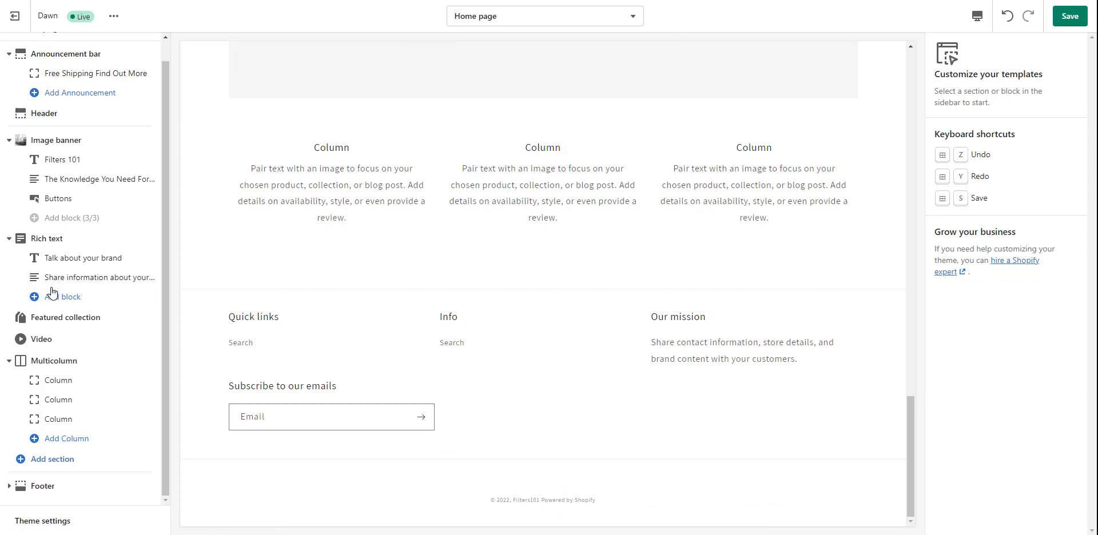
left_click(48, 368)
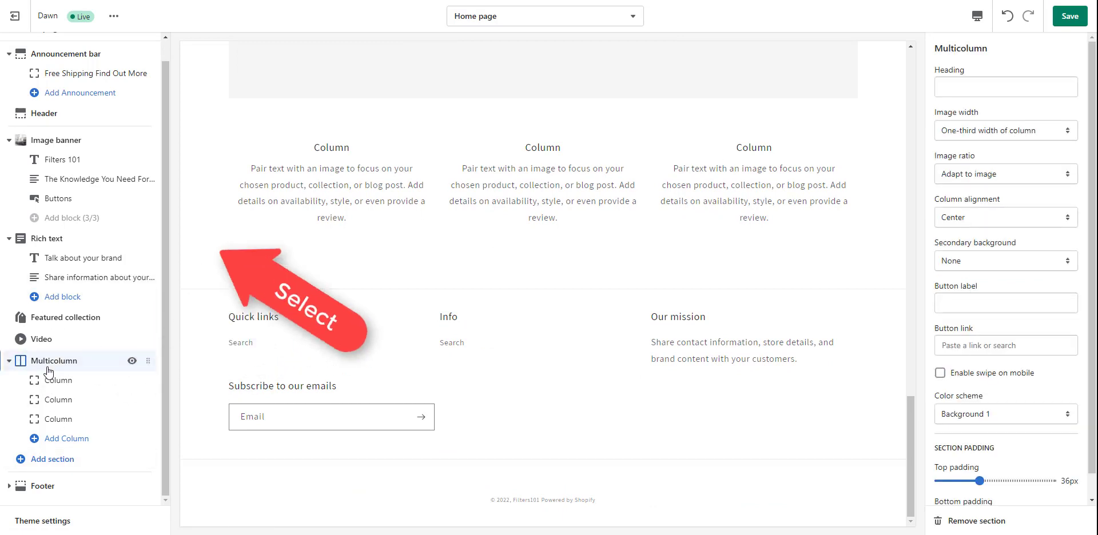
left_click(979, 521)
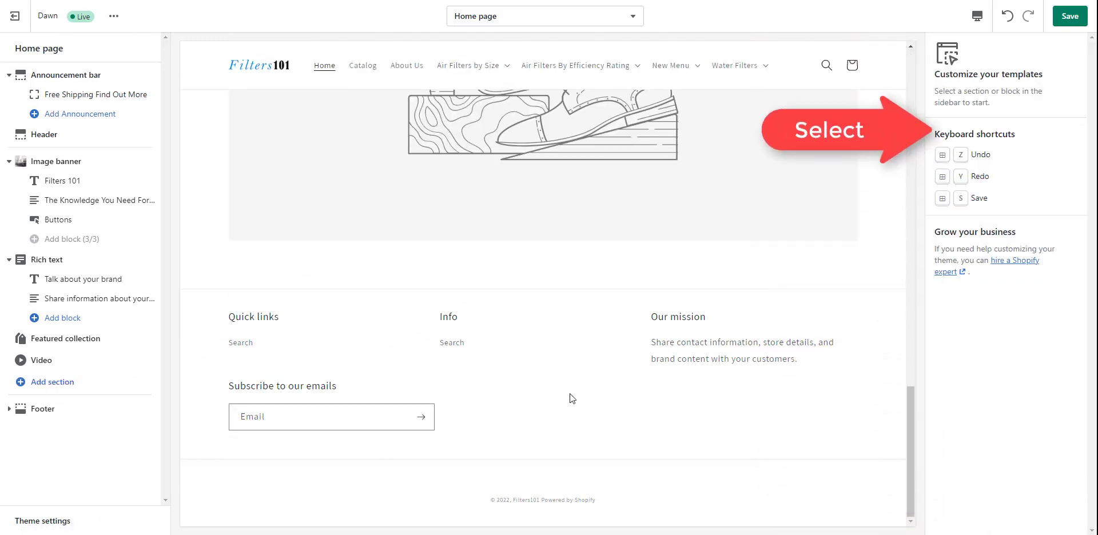
scroll(571, 395, "up", 5)
scroll(554, 343, "up", 10)
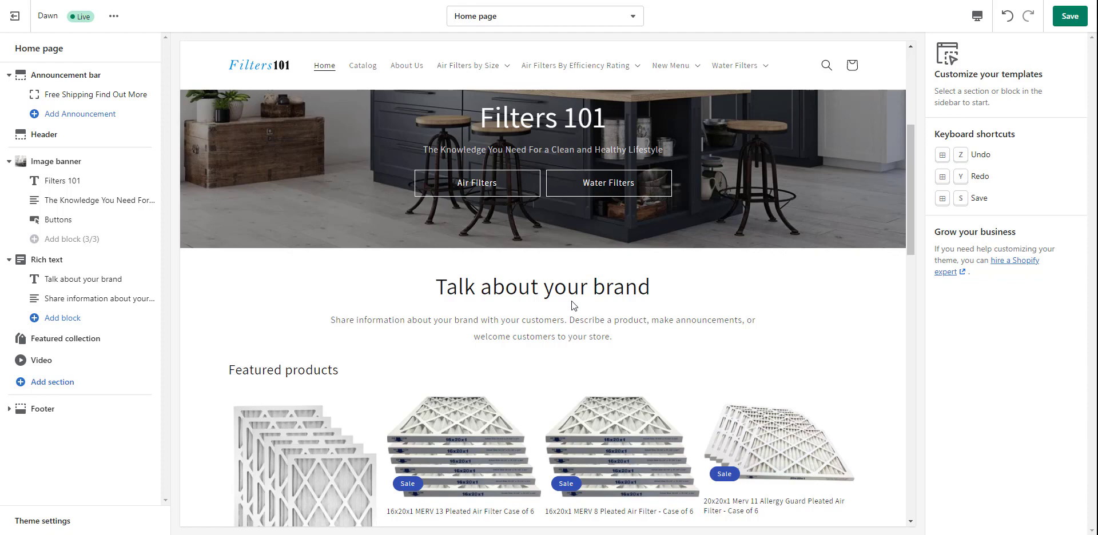
scroll(572, 301, "up", 5)
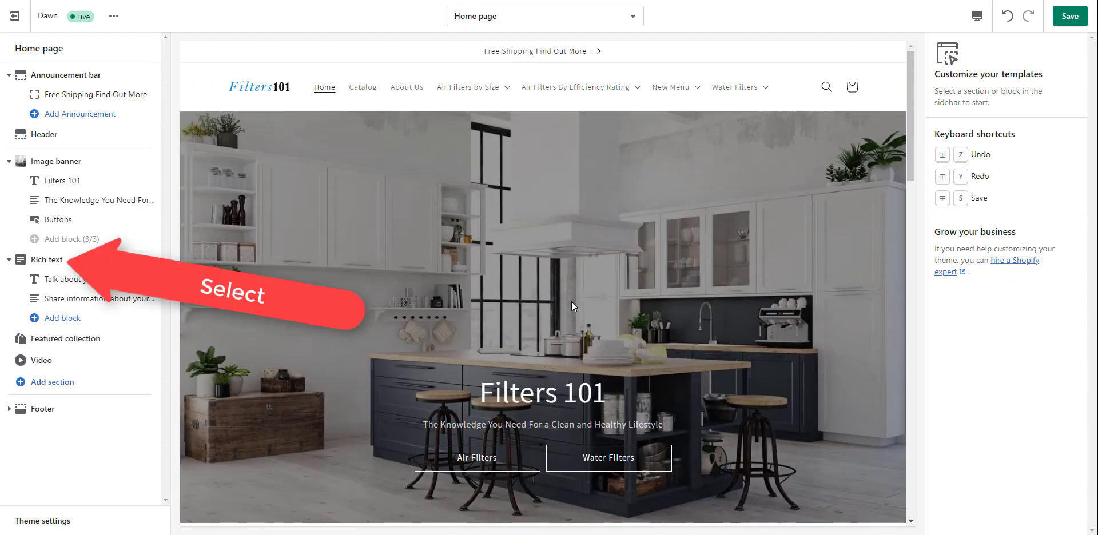
scroll(323, 250, "down", 5)
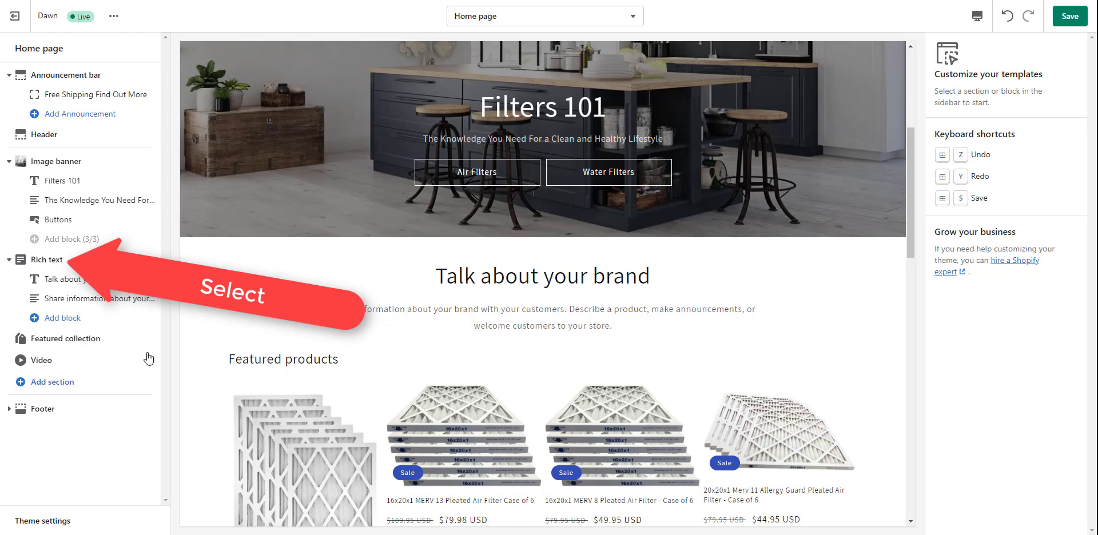
Remove the Rich text section and add an Image with text section
left_click(36, 264)
left_click(971, 527)
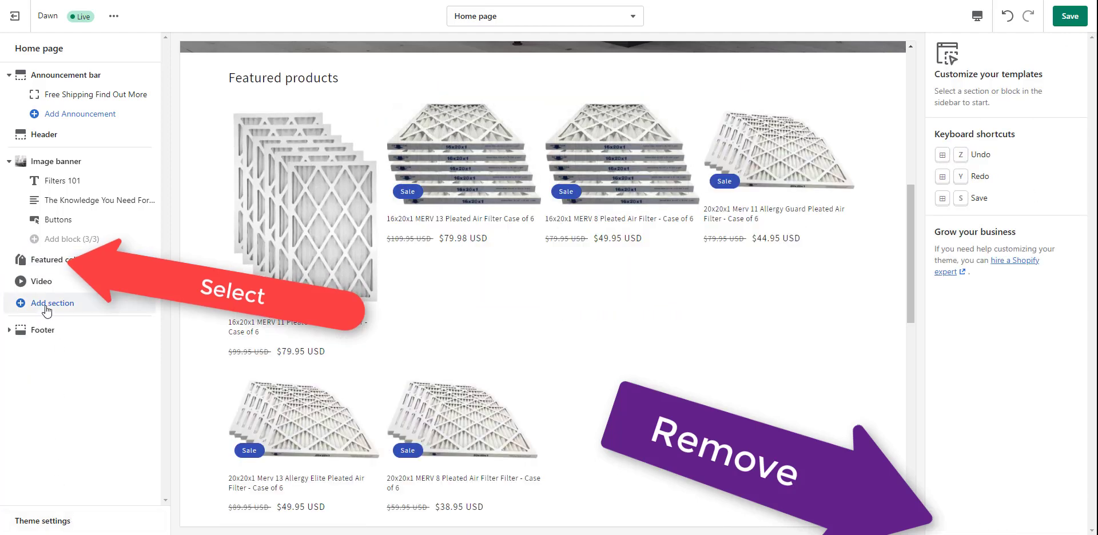
left_click(45, 307)
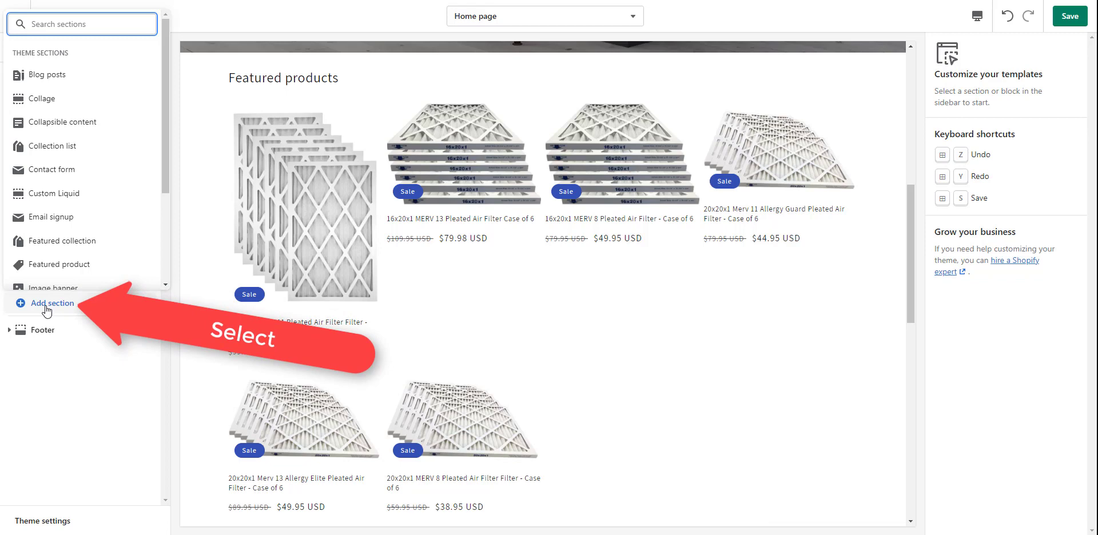
scroll(62, 175, "down", 3)
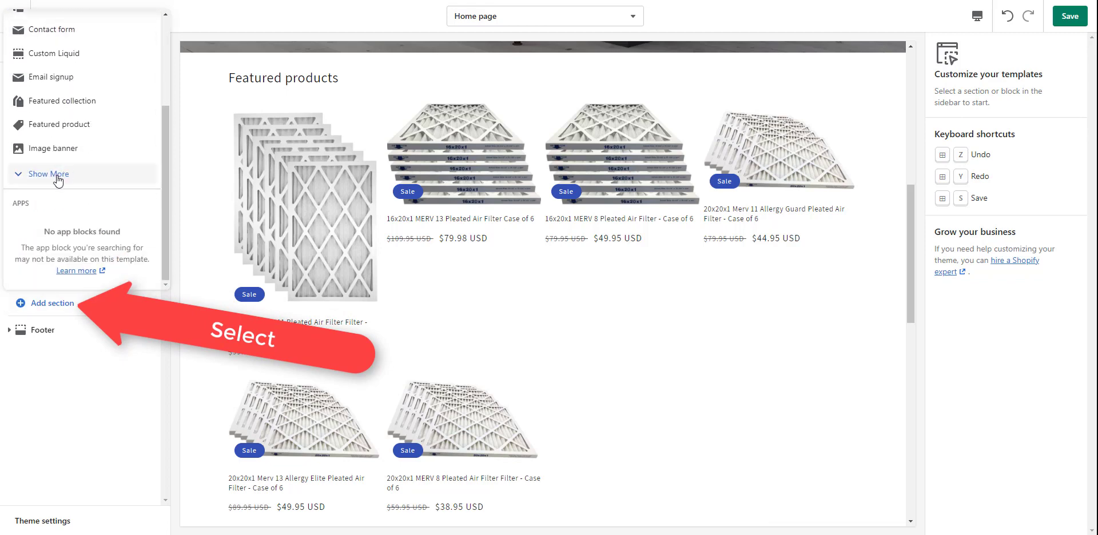
left_click(38, 176)
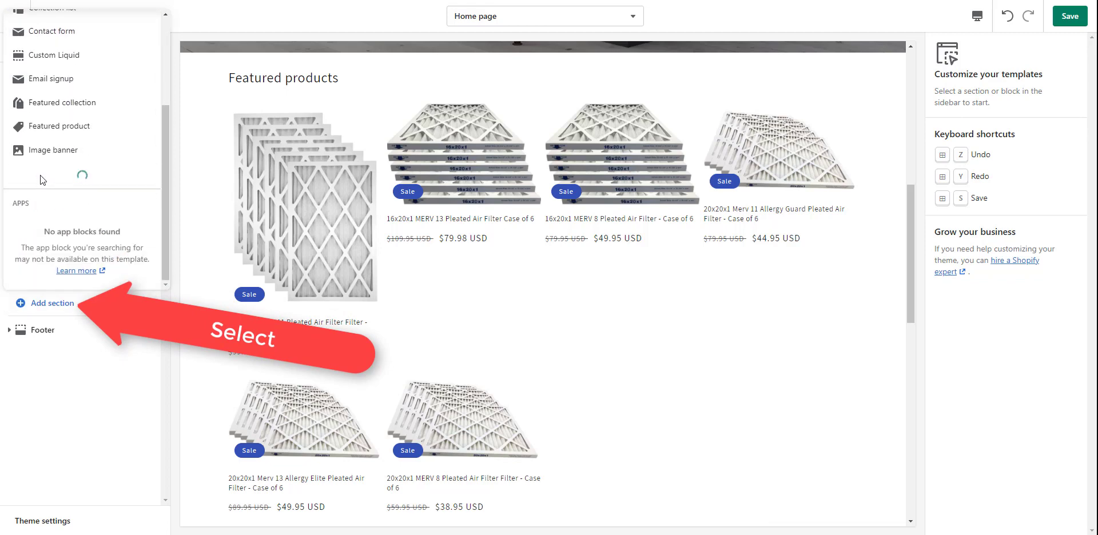
scroll(41, 179, "up", 5)
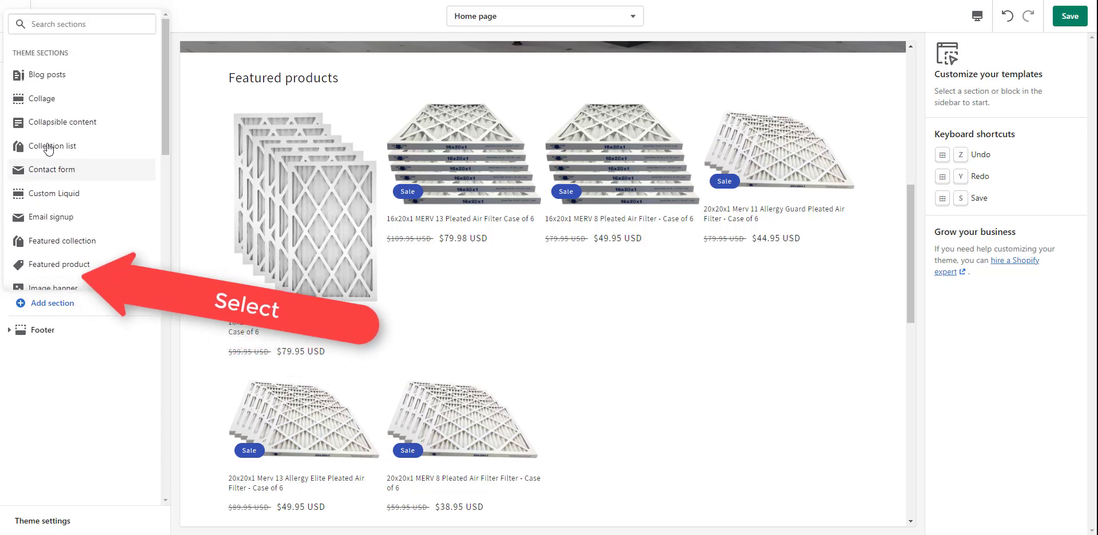
scroll(48, 184, "down", 3)
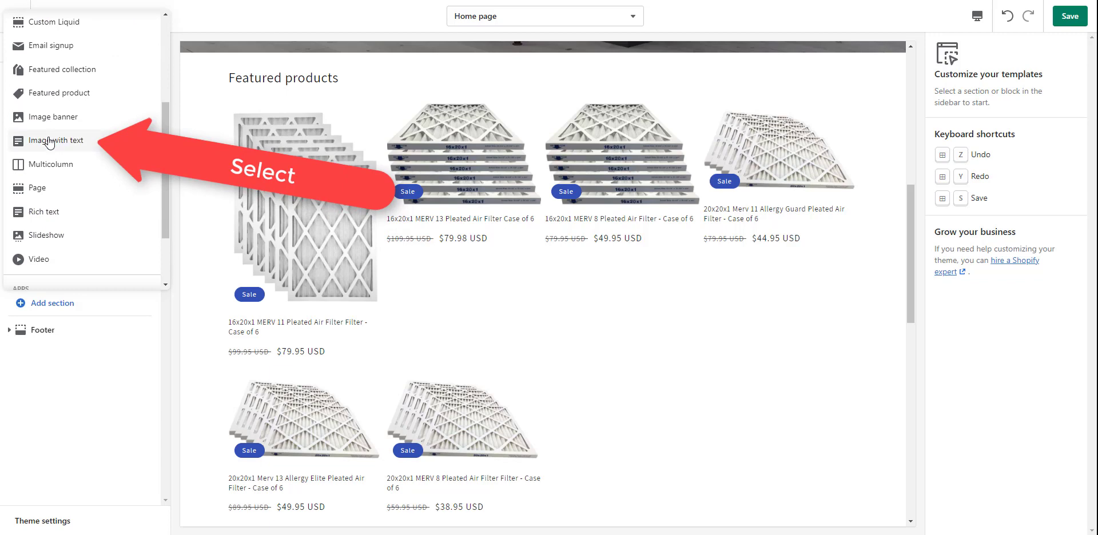
left_click(55, 143)
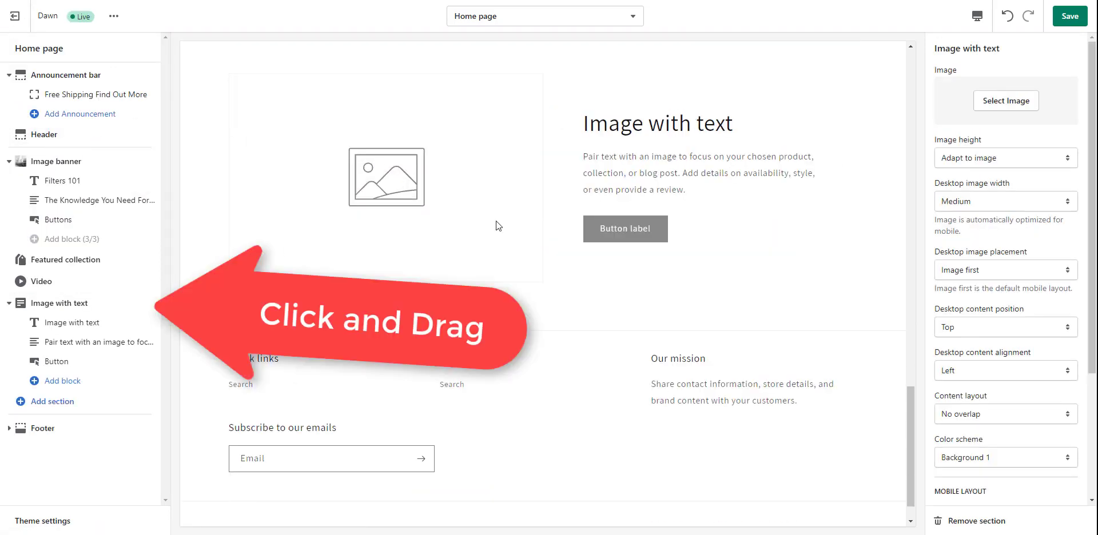
Move the Image with text section directly below the Image banner
scroll(496, 220, "up", 10)
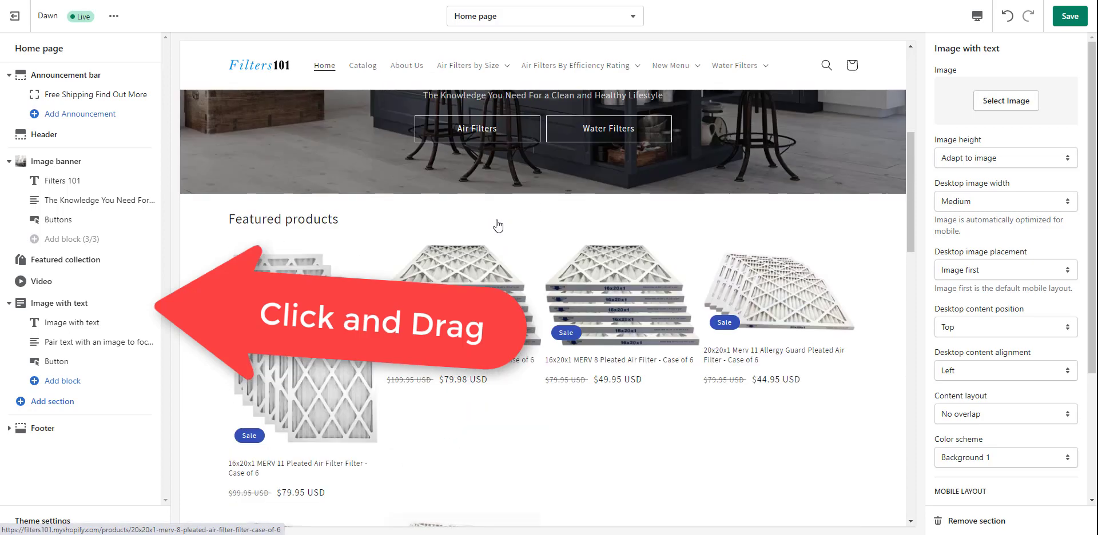
scroll(502, 217, "down", 10)
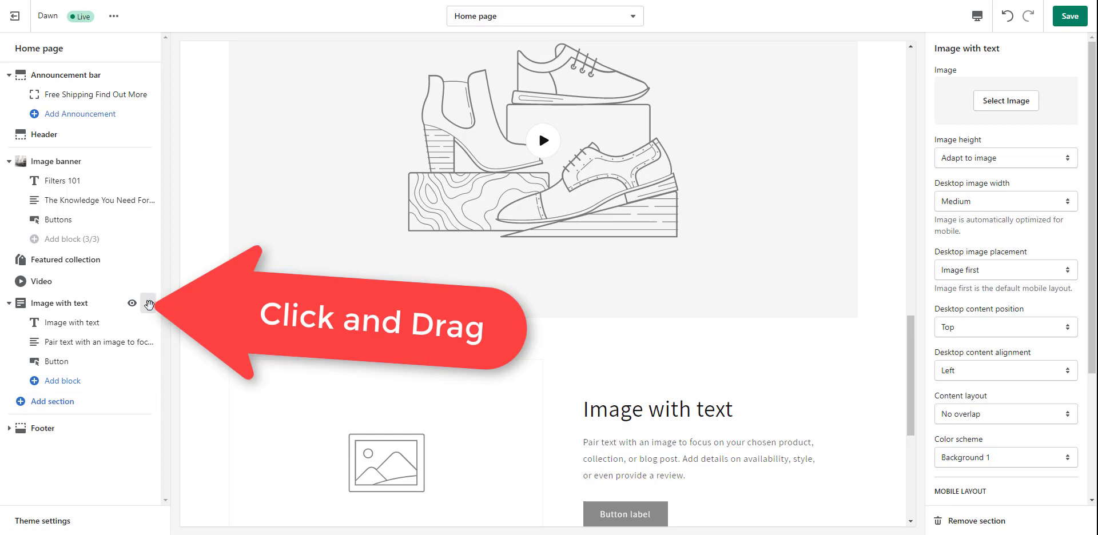
left_click_drag(149, 304, 90, 258)
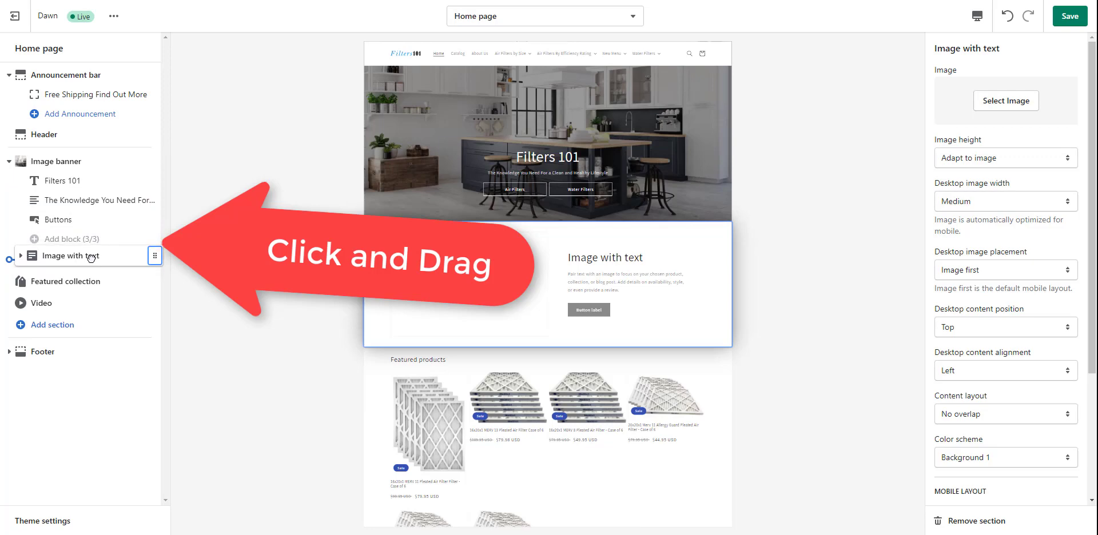
mouse_move(90, 258)
left_mouse_down()
mouse_move(91, 226)
mouse_move(92, 275)
mouse_move(90, 264)
left_mouse_up()
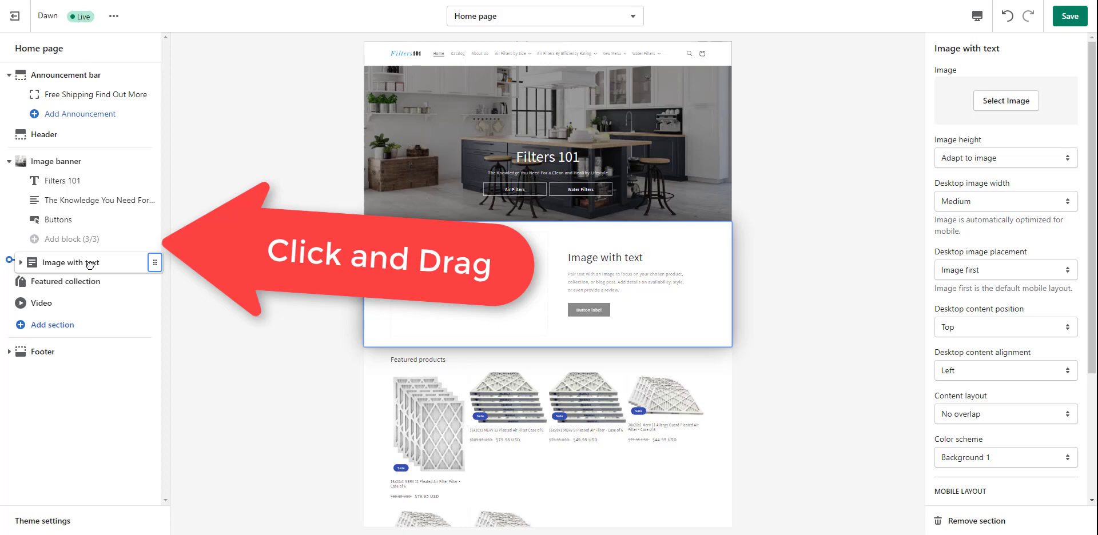
left_click_drag(89, 265, 90, 265)
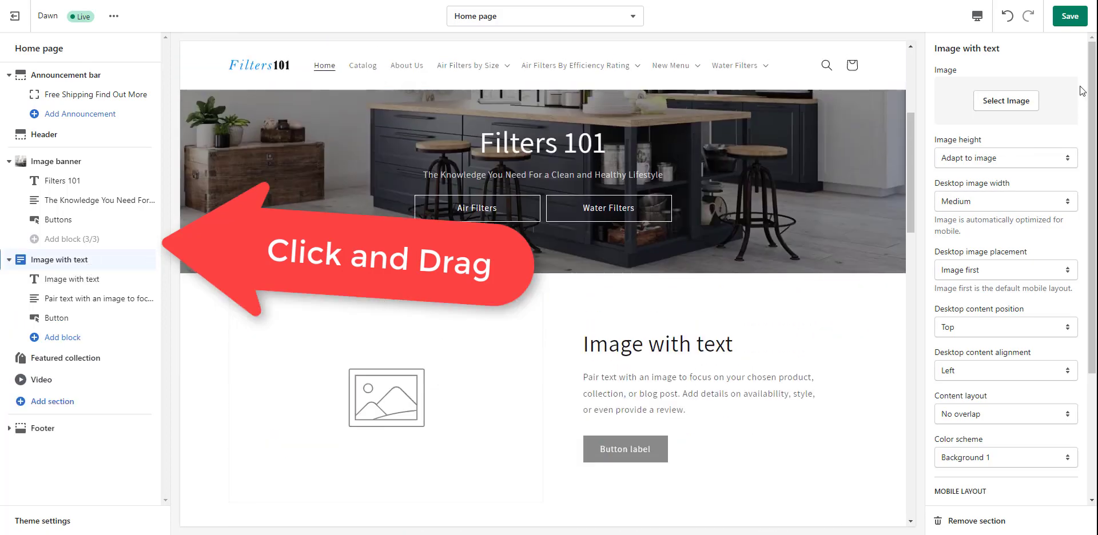
Set the Image with text picture to the living-room photo from the library
left_click_drag(936, 48, 1037, 51)
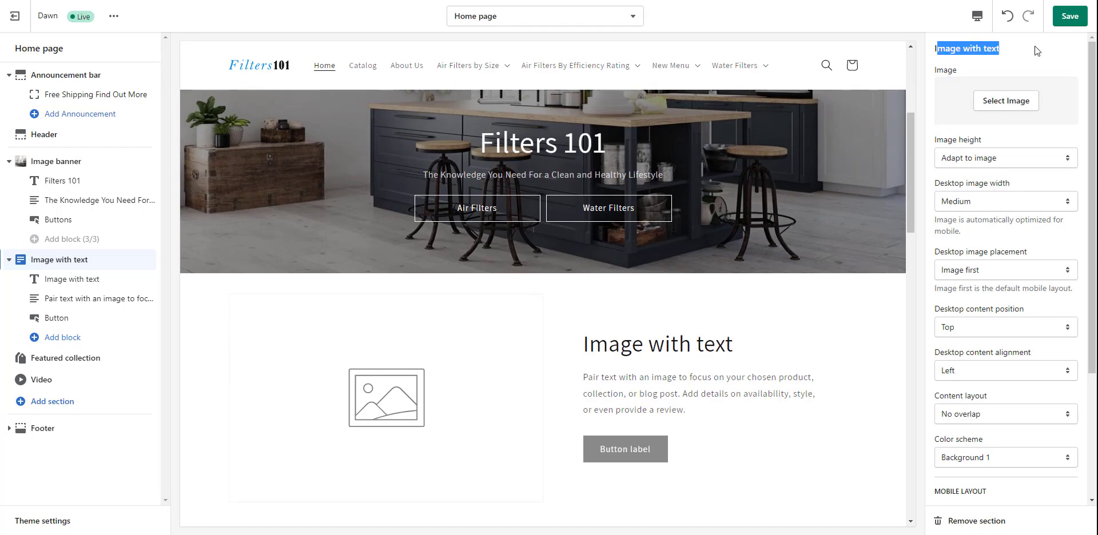
left_click(1005, 105)
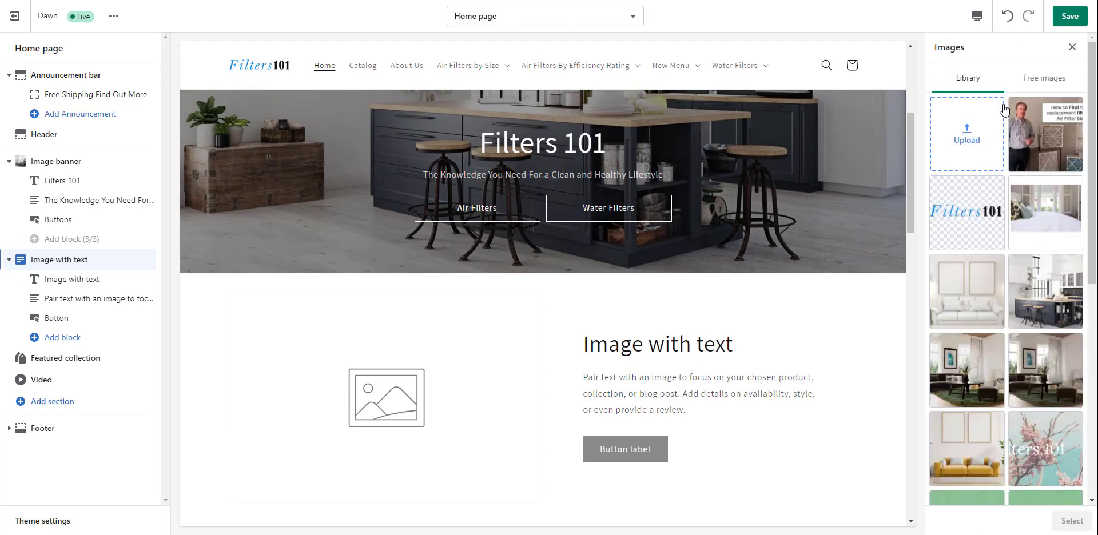
left_click(966, 372)
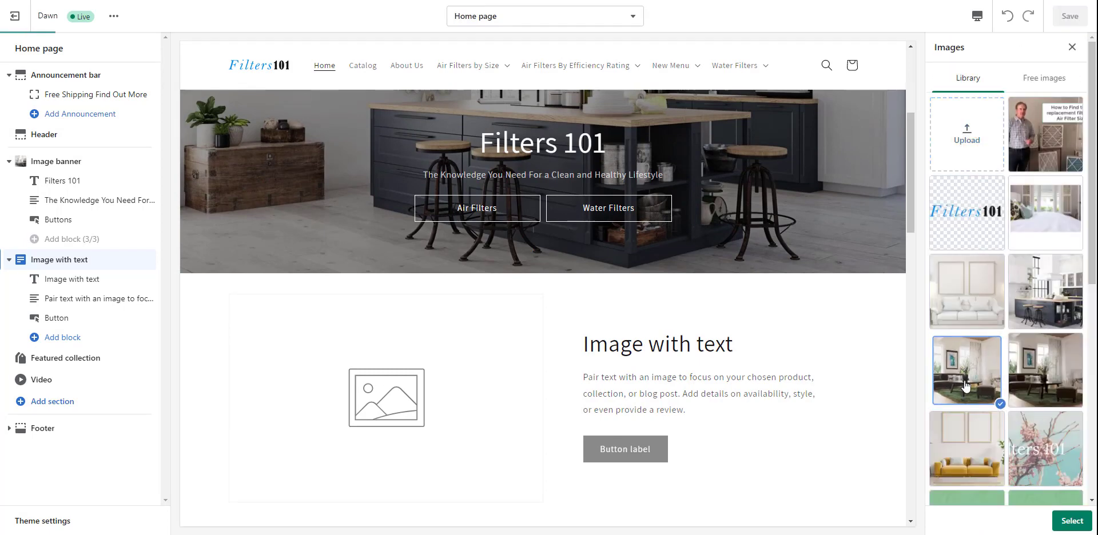
left_click(1073, 524)
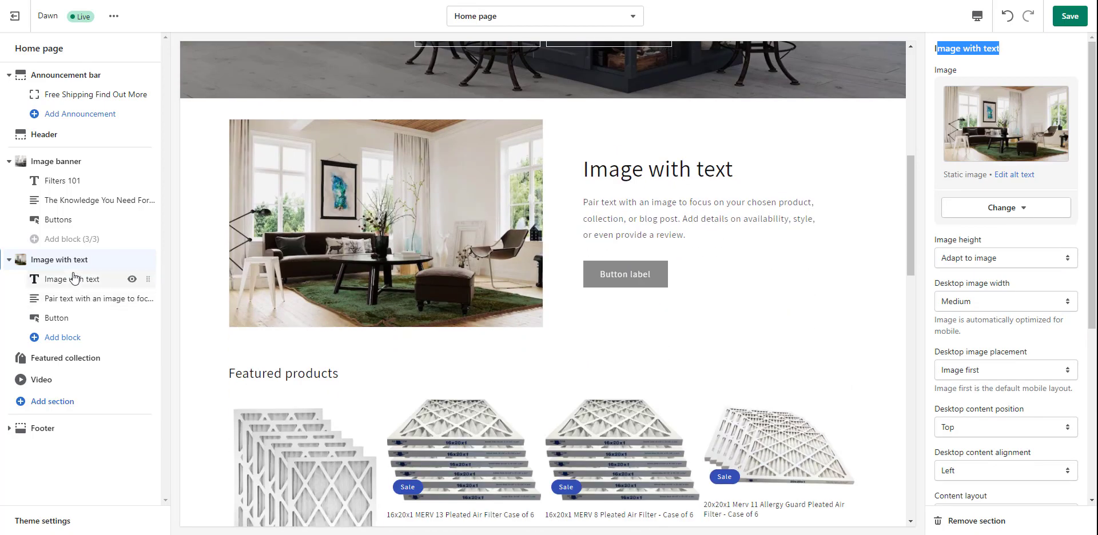
left_click(76, 300)
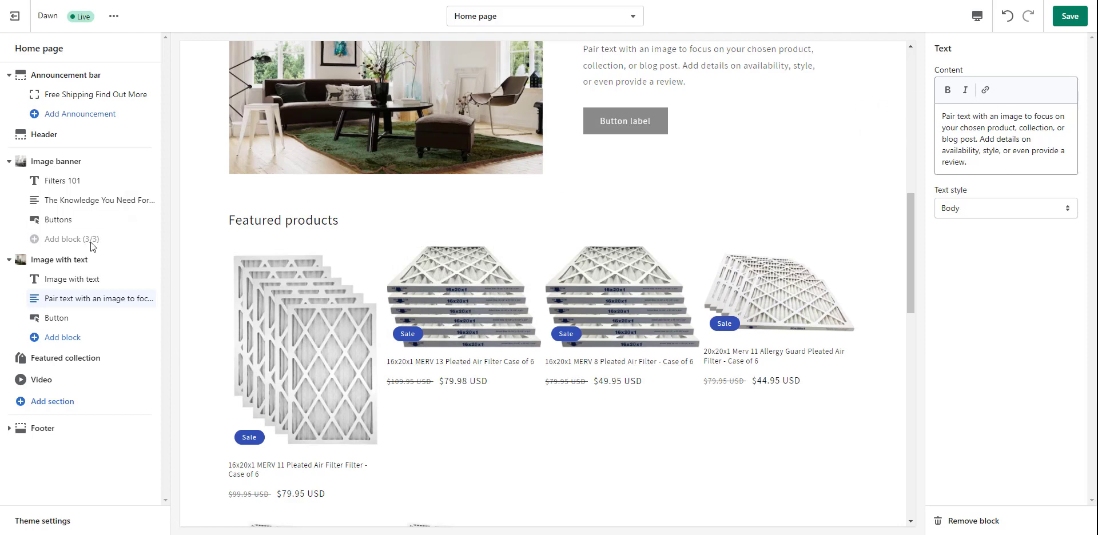
Change the Image with text heading to 'Good Habits Start At Home'
left_click(72, 281)
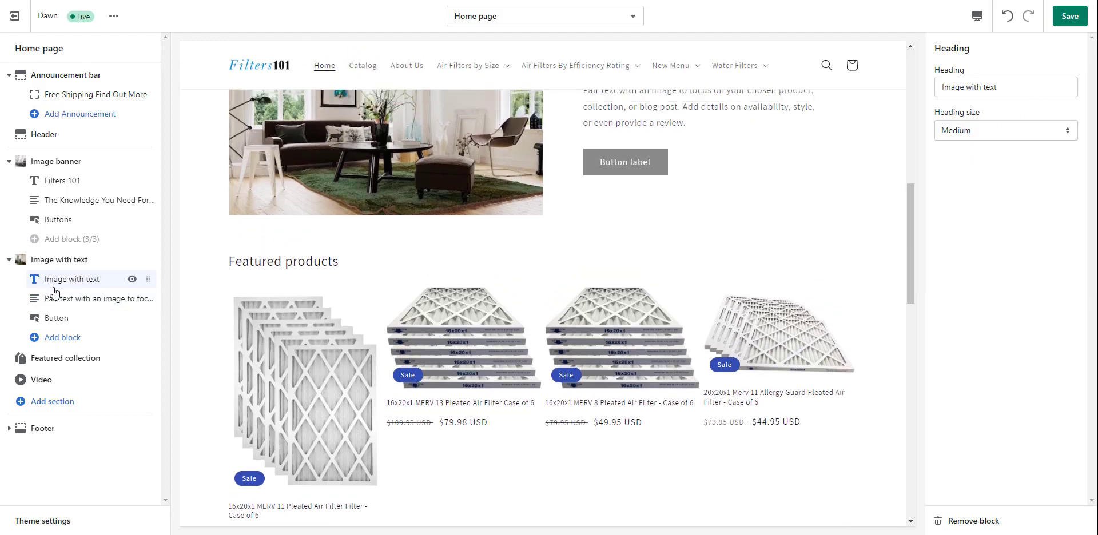
triple_click(1018, 81)
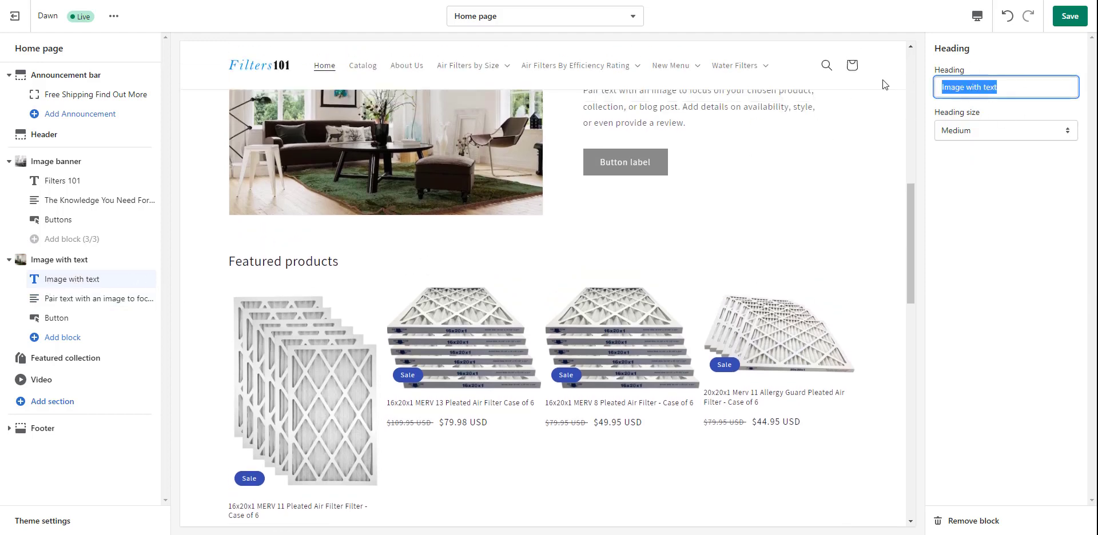
type("Good Habits Start At Home")
scroll(870, 237, "up", 3)
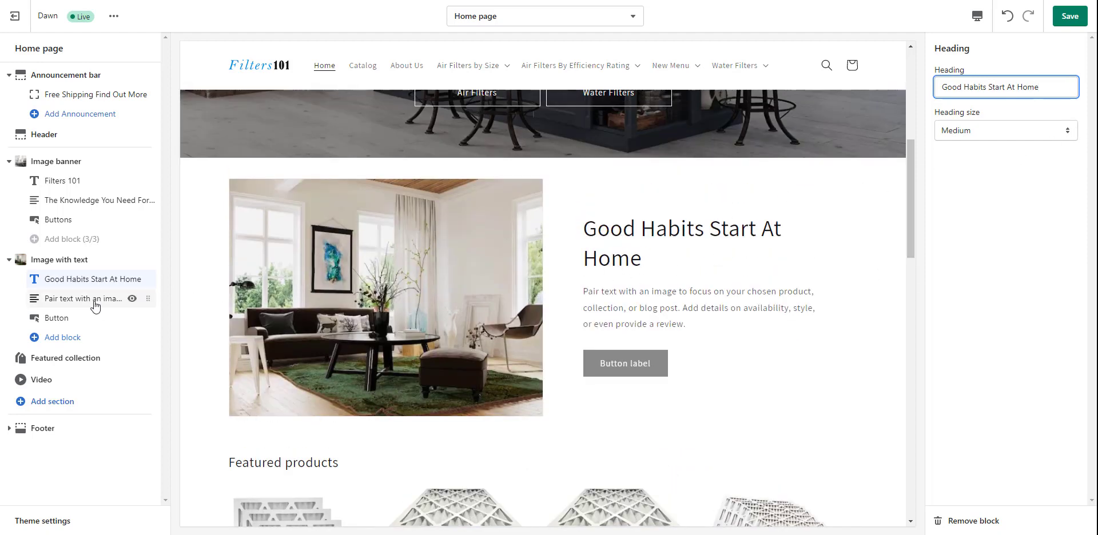
Replace the placeholder paragraph with the sentence about changing air filters, and save
left_click(53, 303)
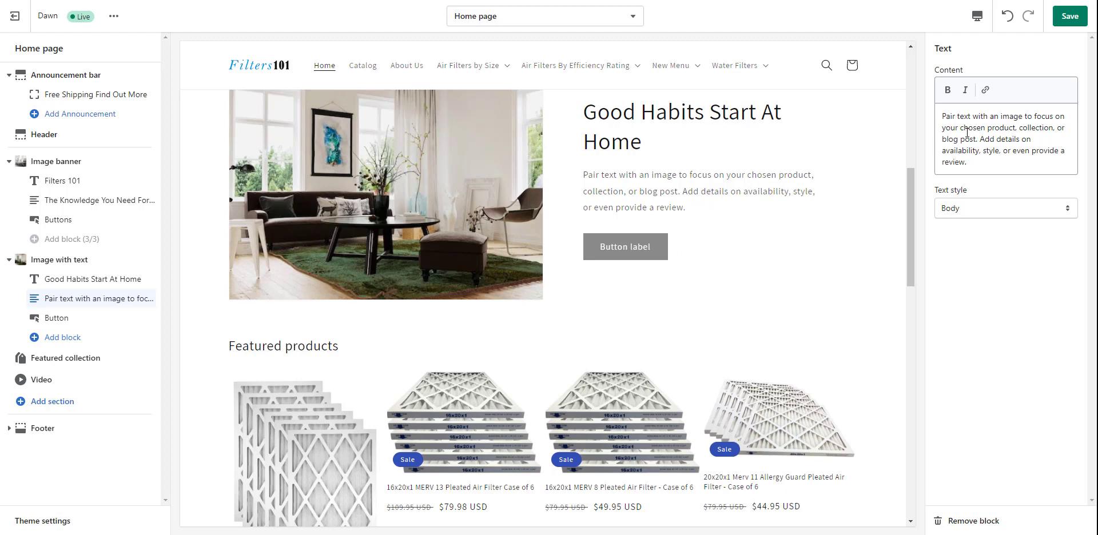
left_click_drag(941, 116, 1001, 184)
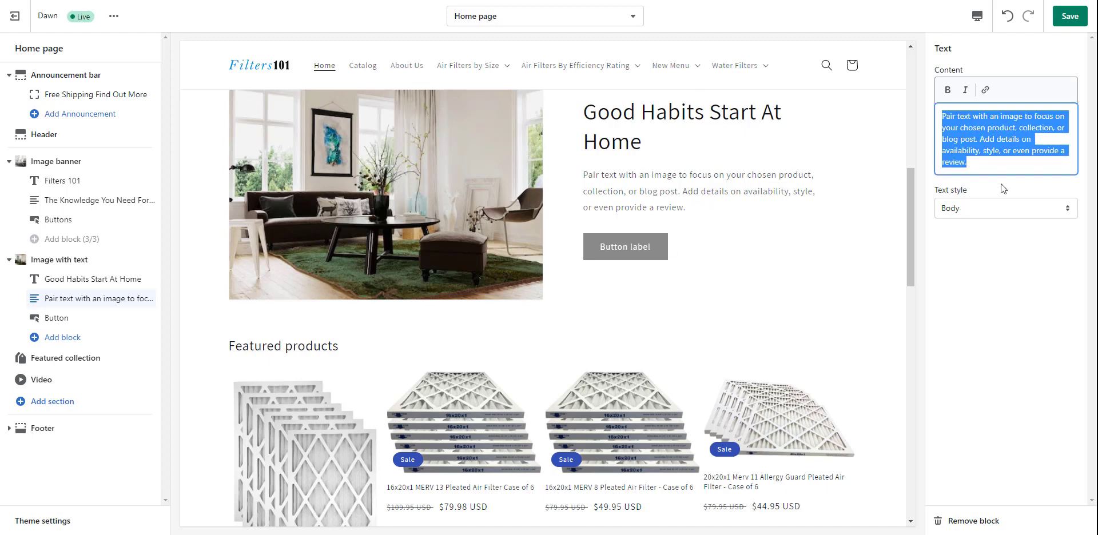
type("Changing Your Air Filters Every Few Months Has a big impact on you and your families health.")
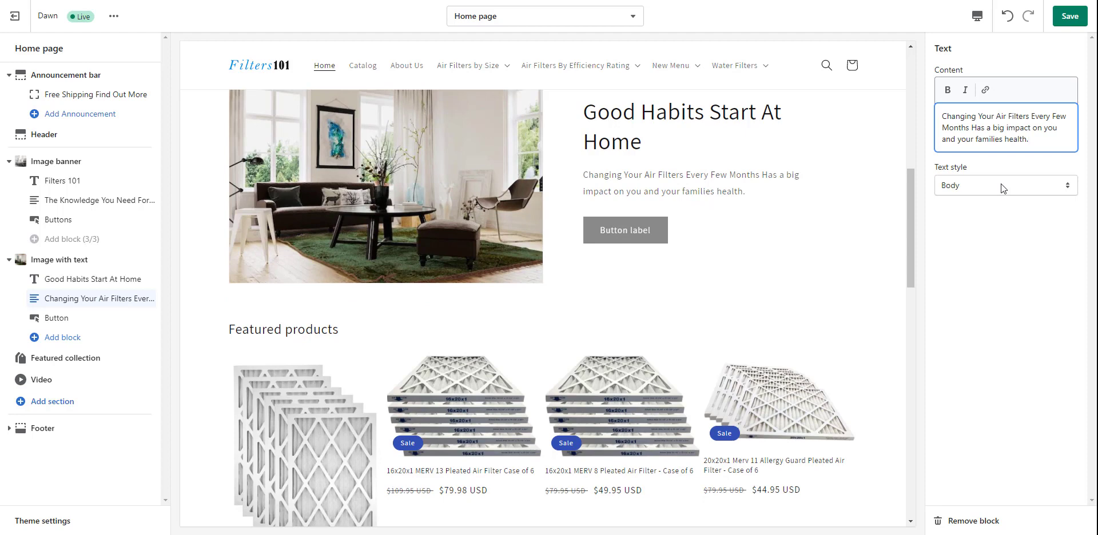
left_click(1066, 18)
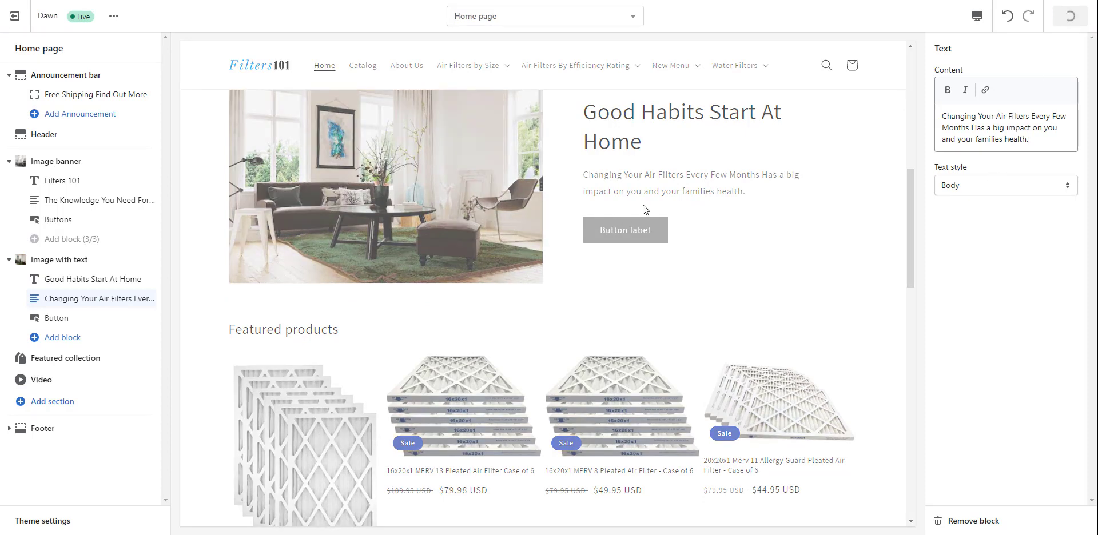
scroll(455, 281, "down", 3)
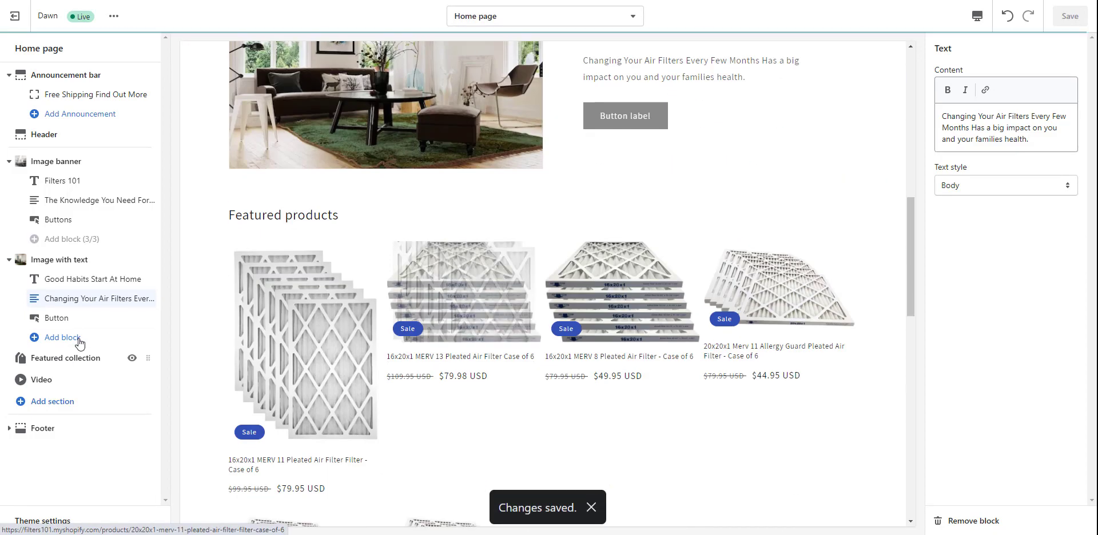
Set the Image with text button label to 'Learn More'
left_click(56, 318)
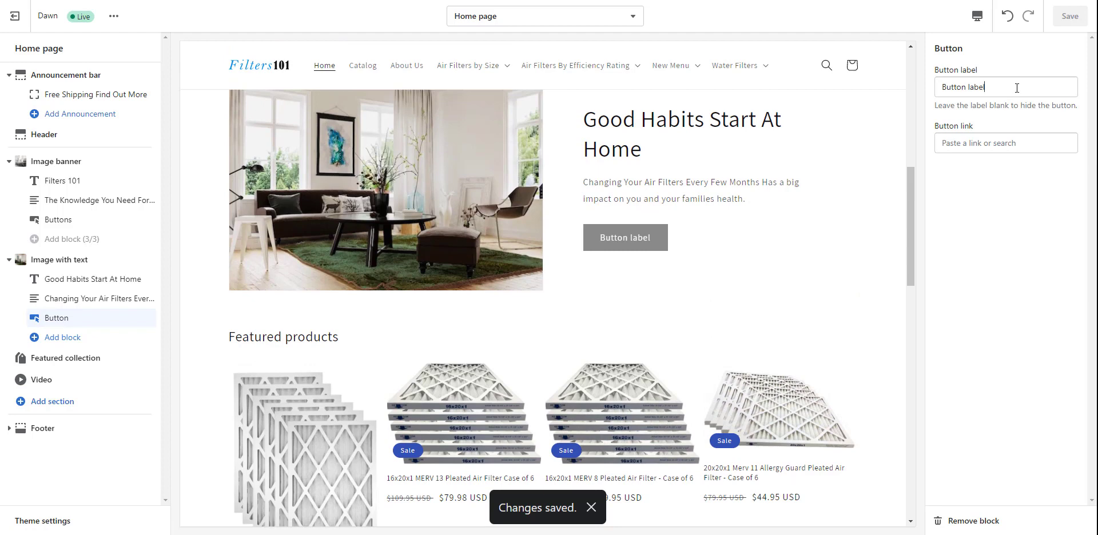
triple_click(1017, 88)
left_click(1042, 84)
triple_click(1041, 90)
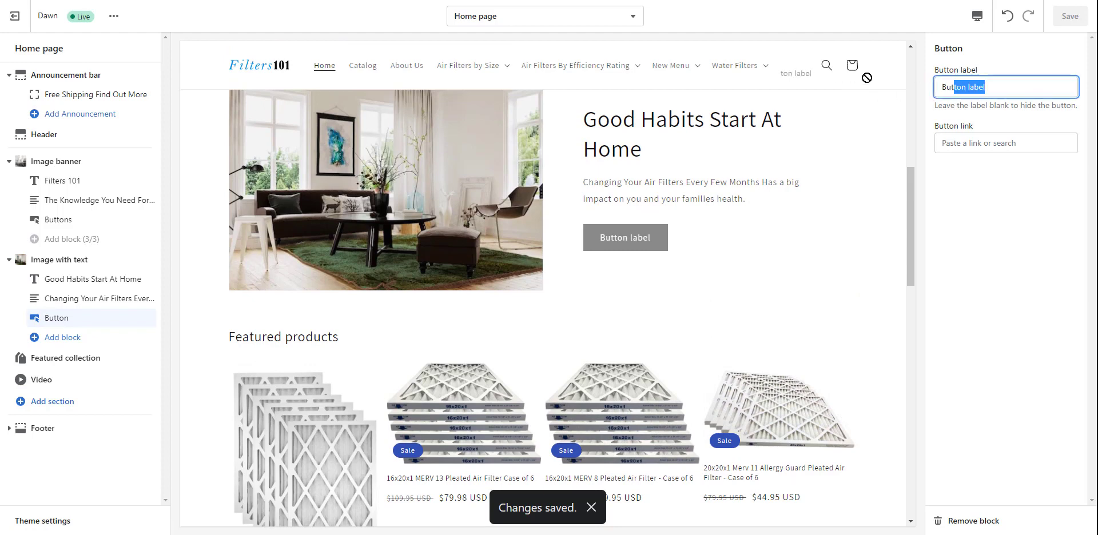
left_click(1011, 90)
left_click_drag(1011, 90, 900, 99)
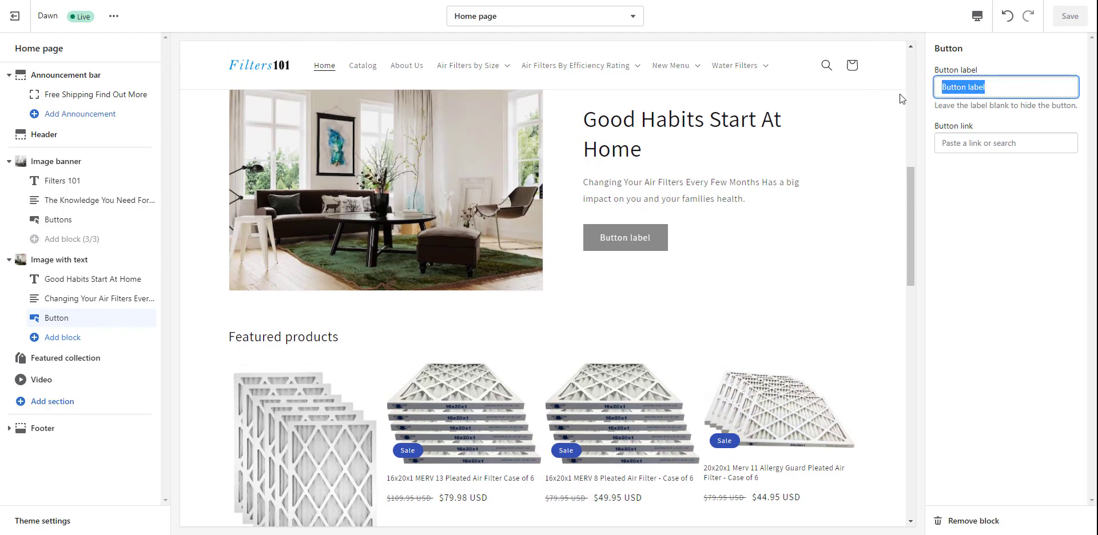
type("Lean ")
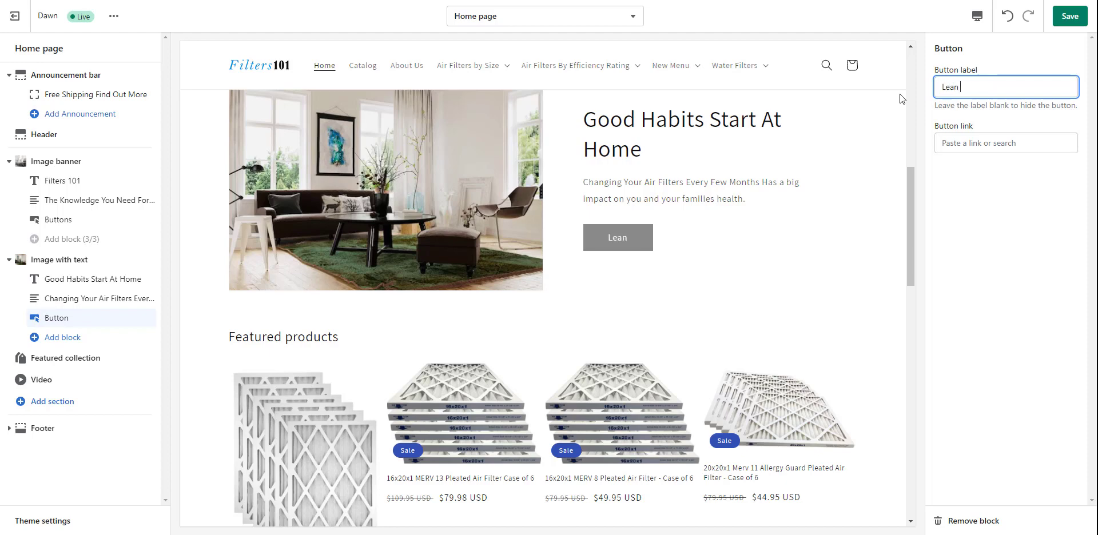
type("More")
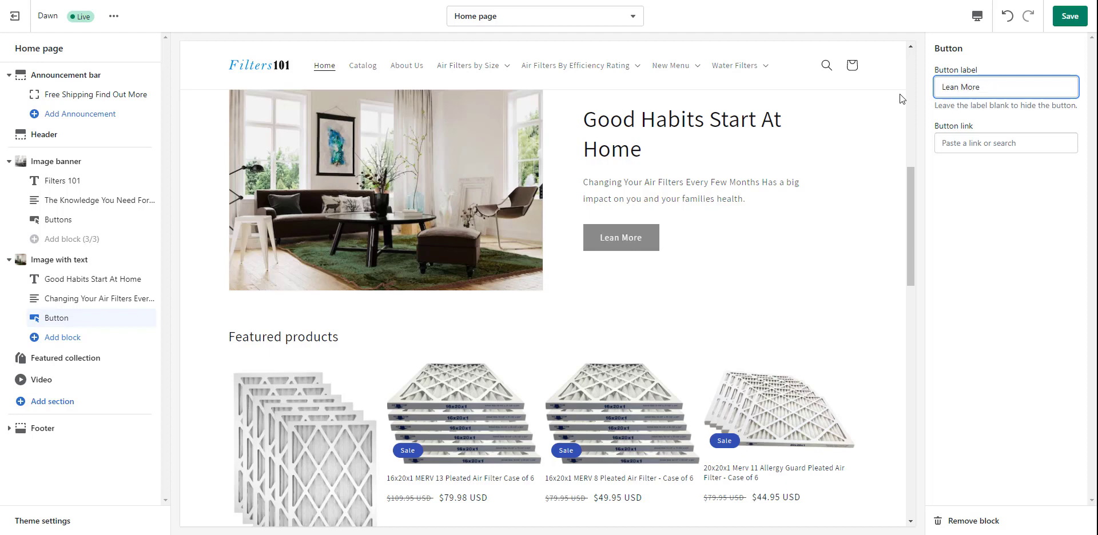
left_click(955, 86)
type("r")
Link the Learn More button to All collections
left_click(964, 142)
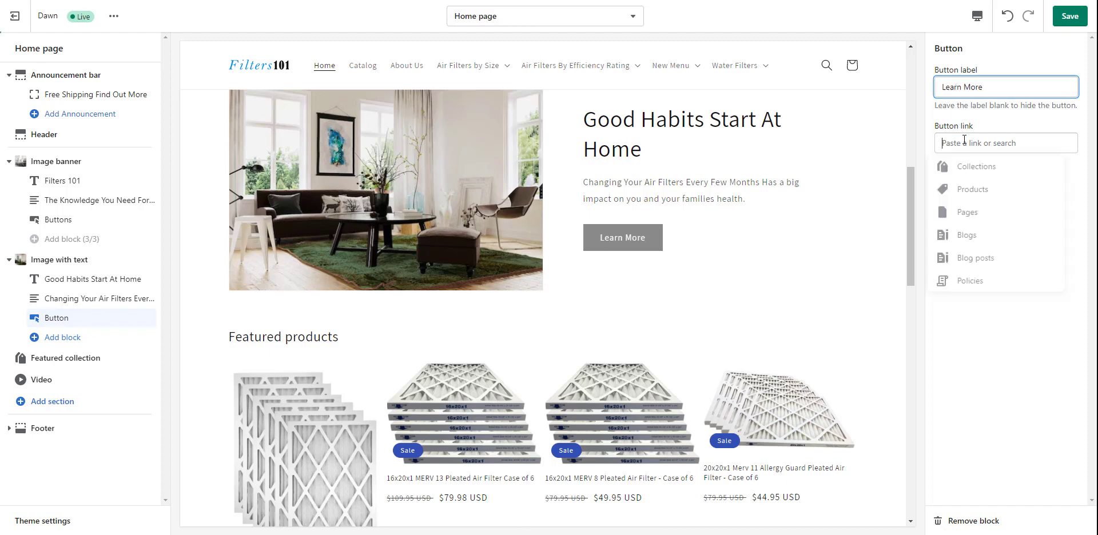
left_click(971, 190)
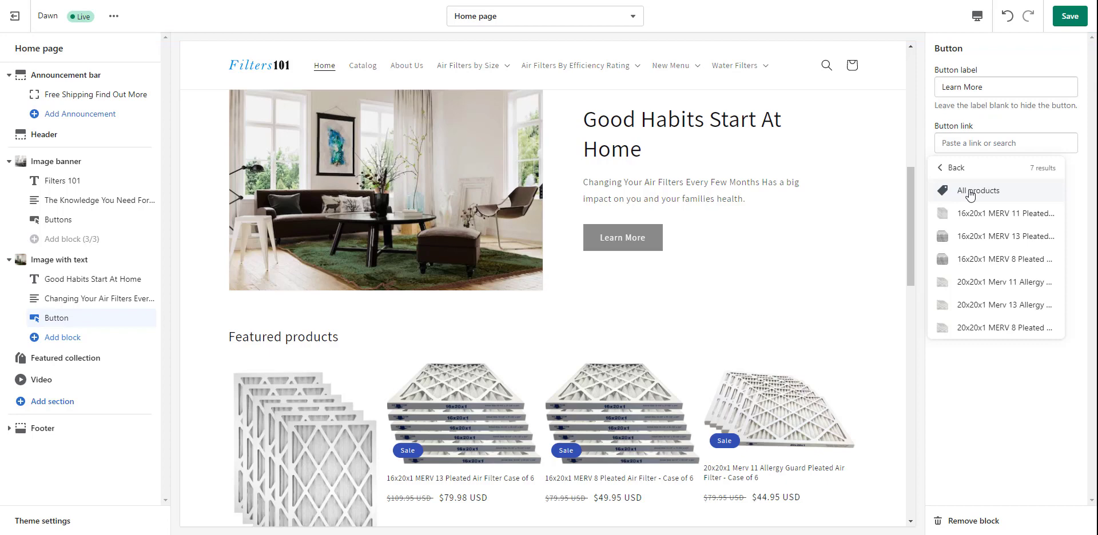
left_click(956, 168)
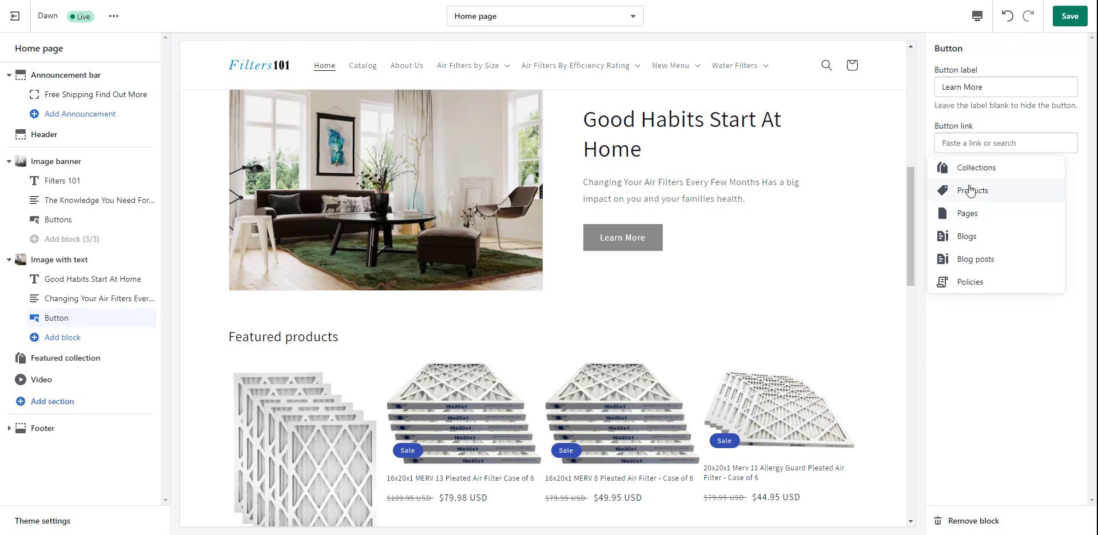
left_click(970, 170)
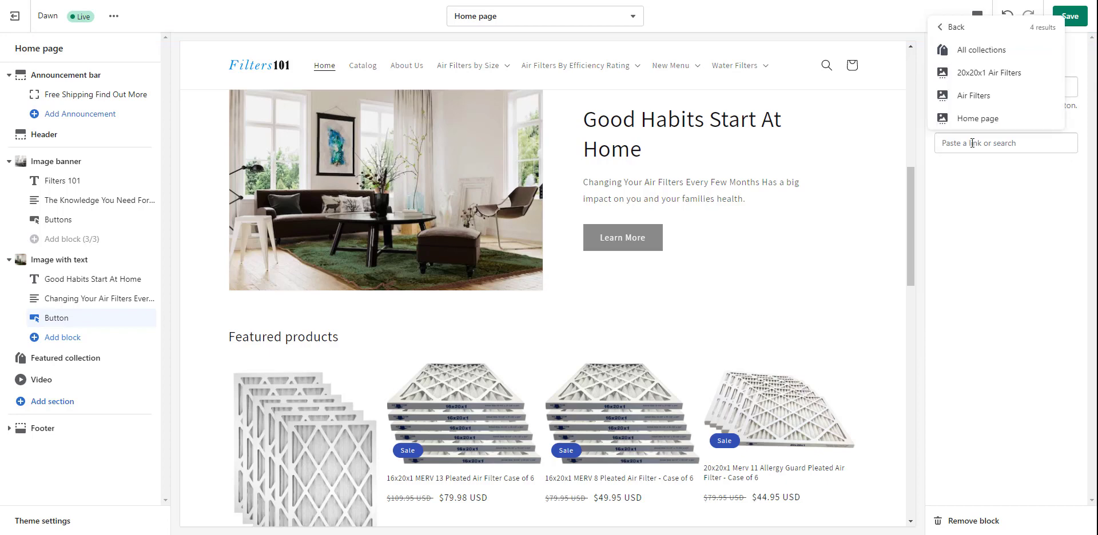
left_click(980, 51)
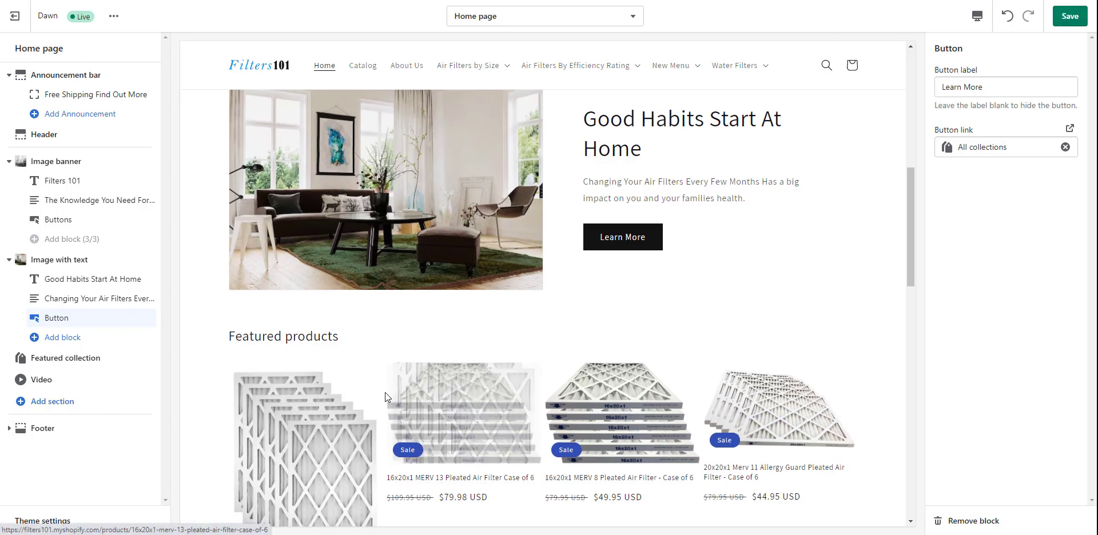
scroll(385, 393, "down", 4)
scroll(384, 392, "up", 5)
scroll(384, 391, "down", 5)
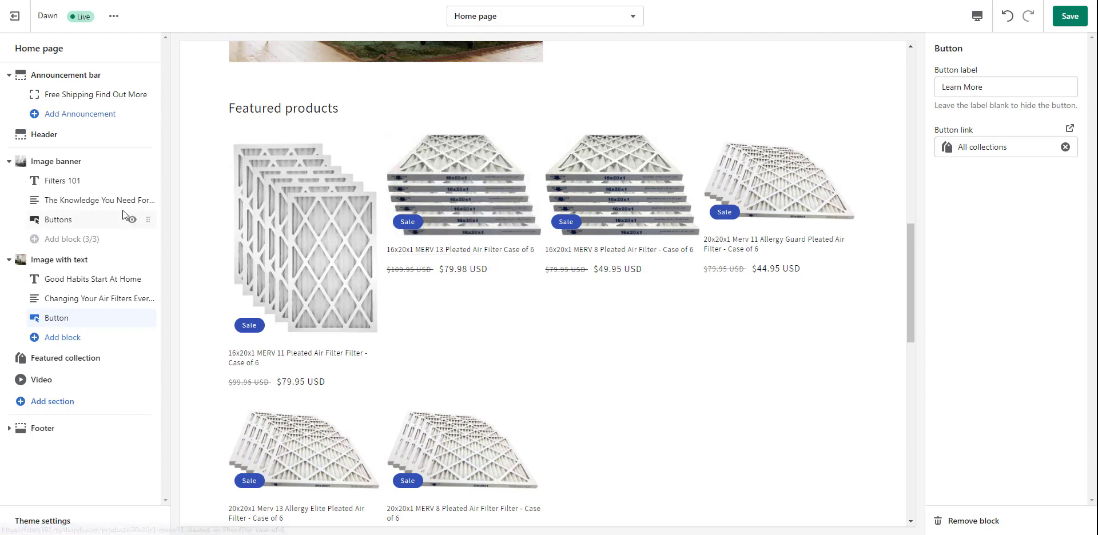
scroll(190, 238, "up", 5)
scroll(188, 233, "up", 3)
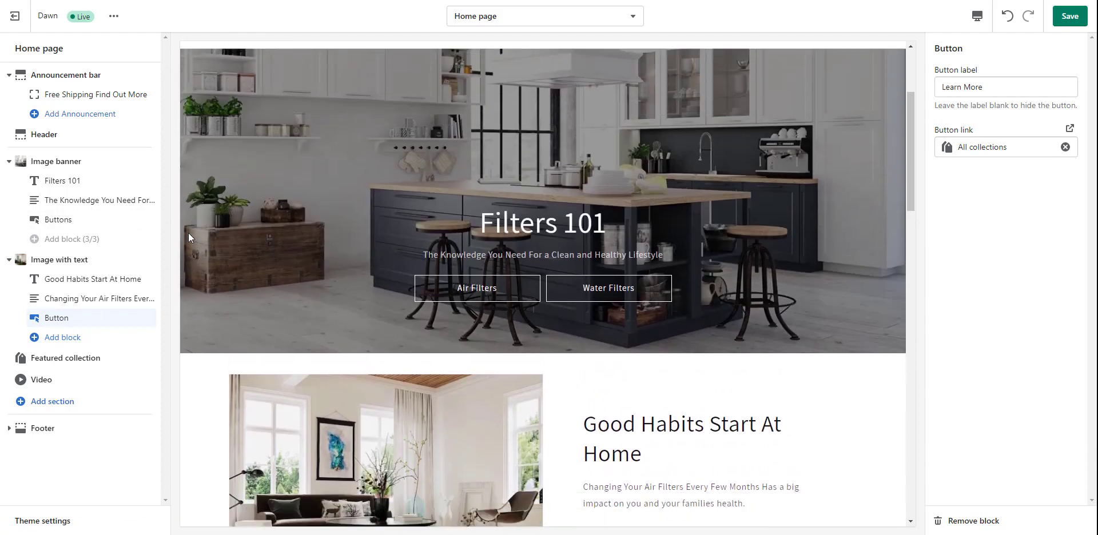
scroll(188, 232, "down", 2)
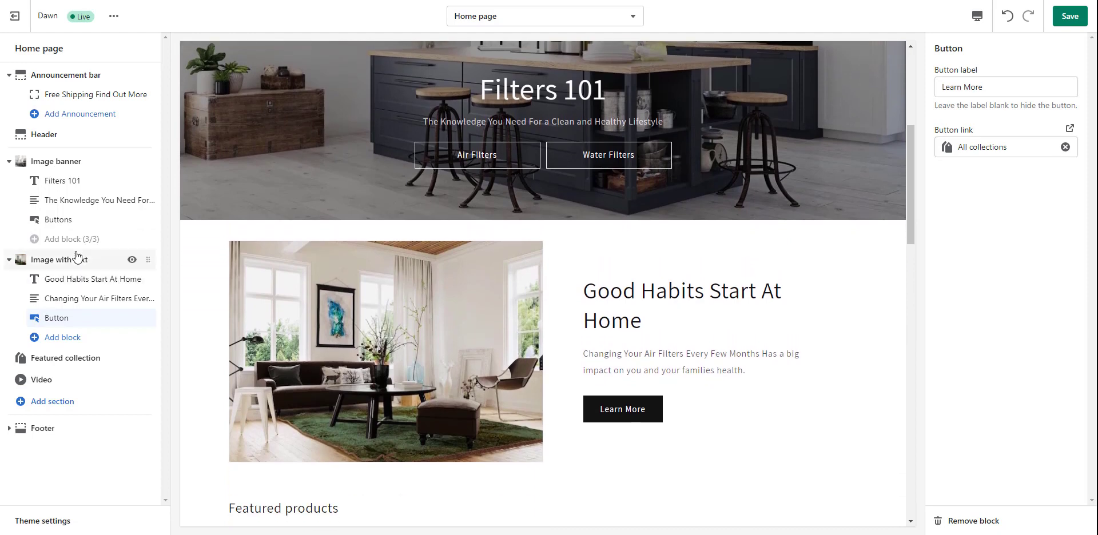
Switch the Featured collection section to the 20x20x1 Air Filters collection
left_click(56, 365)
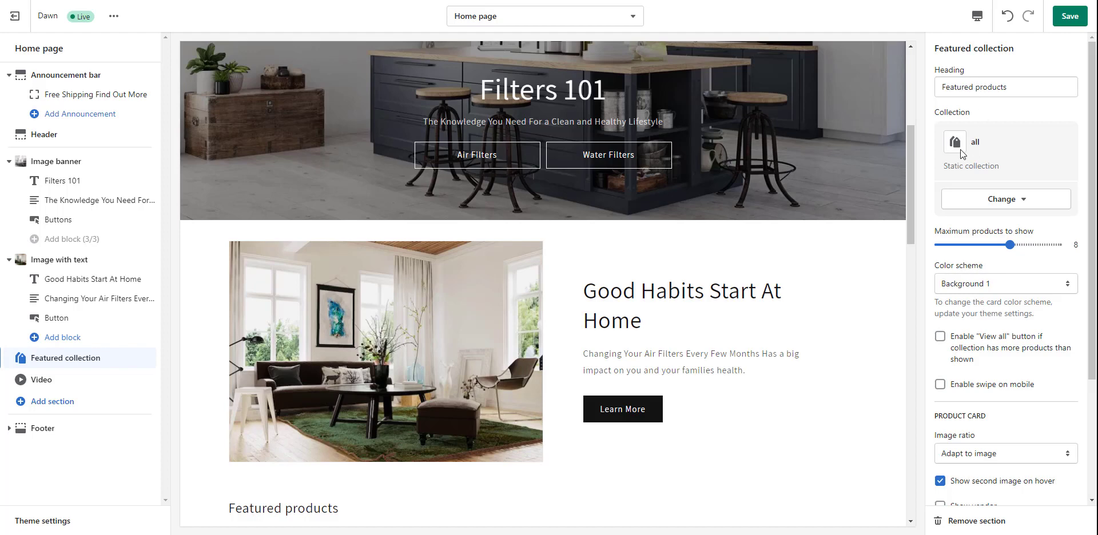
left_click(992, 206)
left_click(1008, 232)
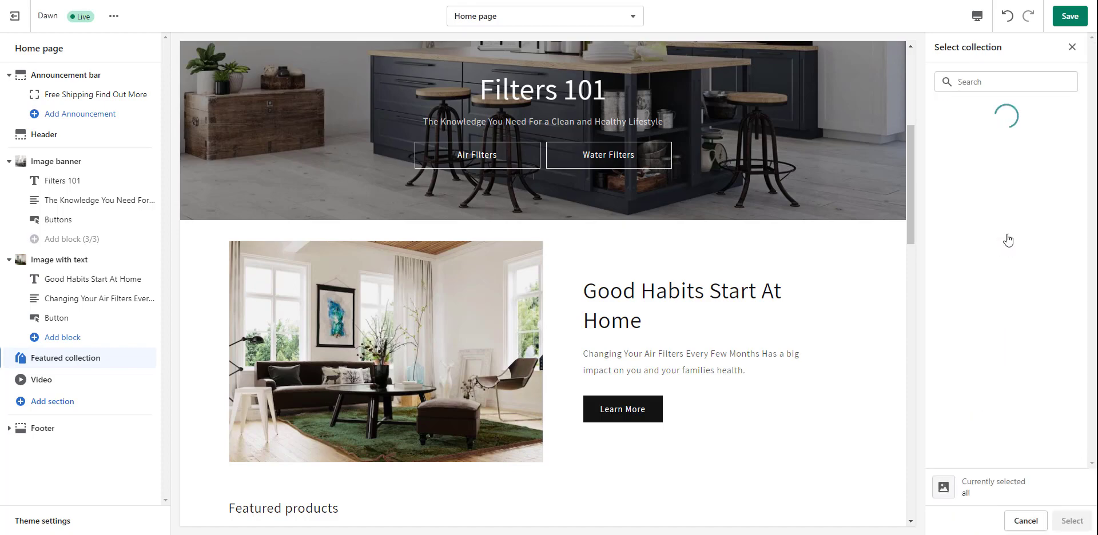
left_click(976, 150)
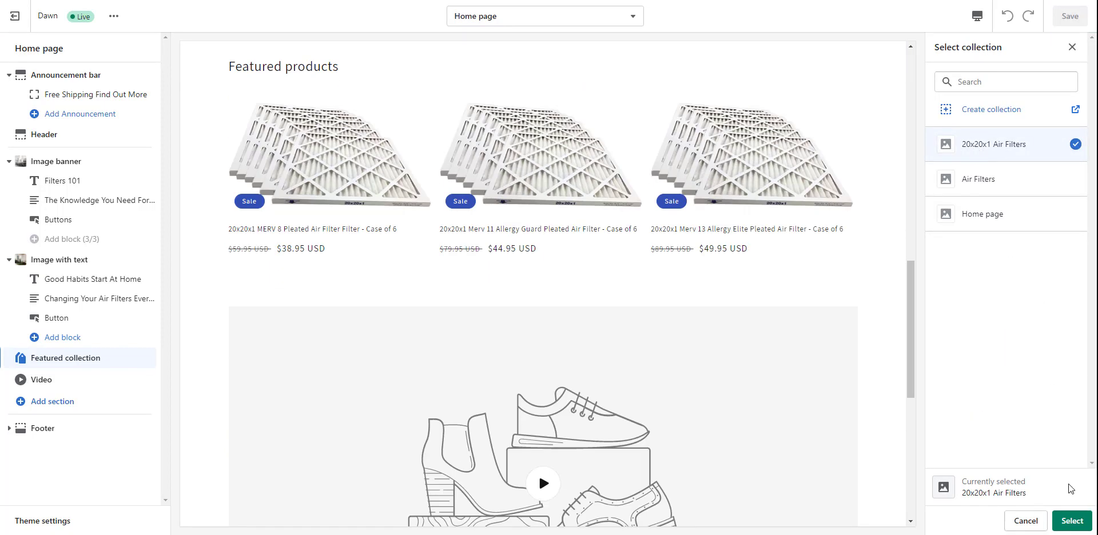
left_click(1072, 521)
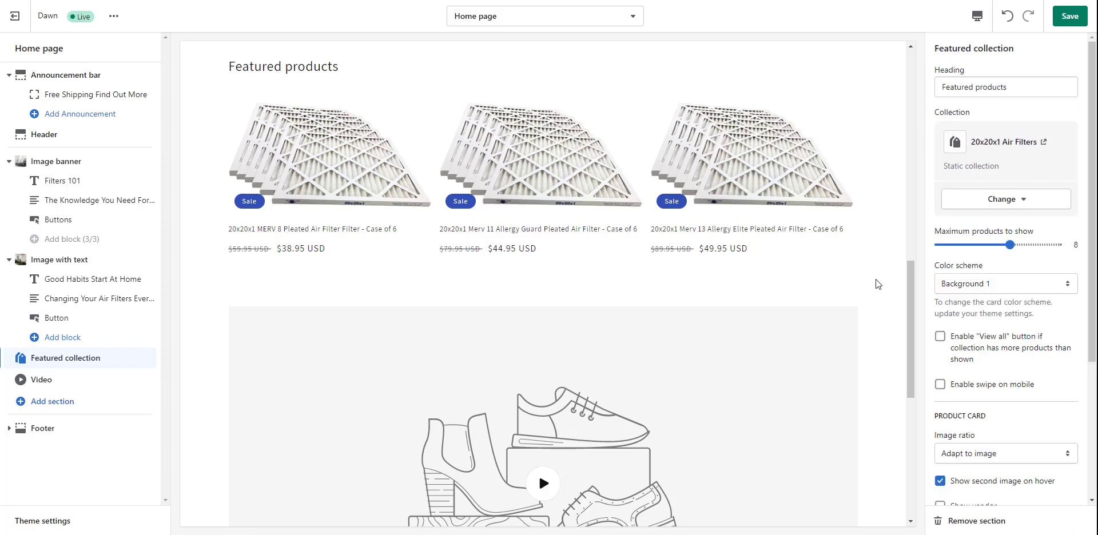
scroll(963, 271, "down", 2)
scroll(963, 270, "up", 2)
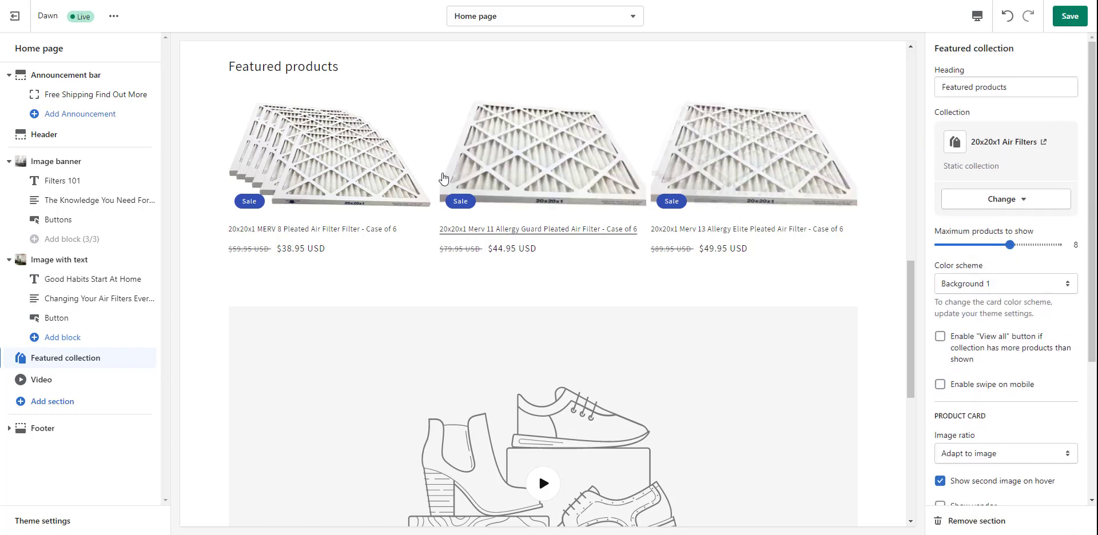
scroll(458, 188, "down", 3)
scroll(461, 195, "up", 5)
scroll(463, 200, "up", 10)
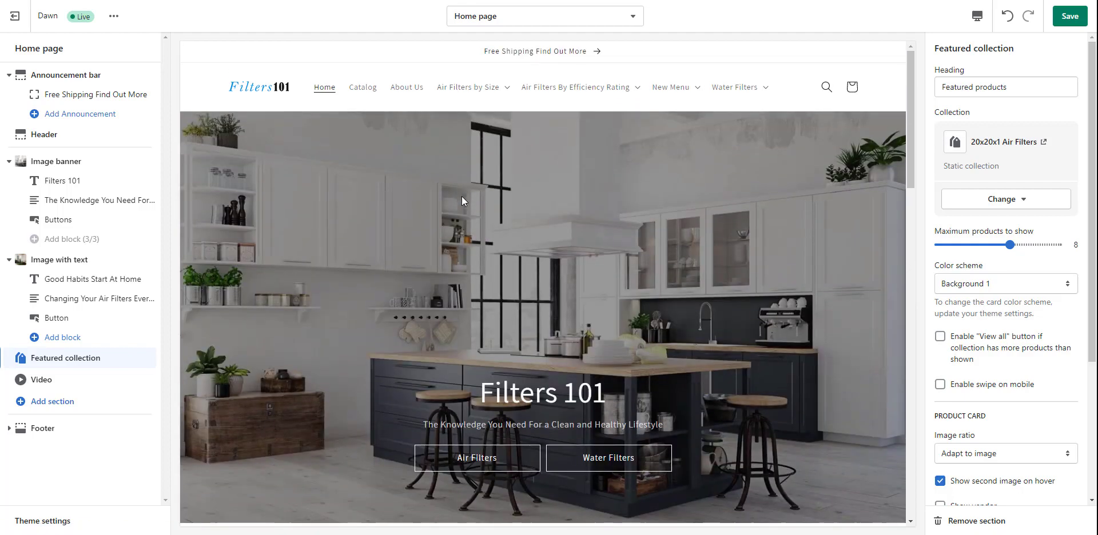
scroll(490, 234, "down", 15)
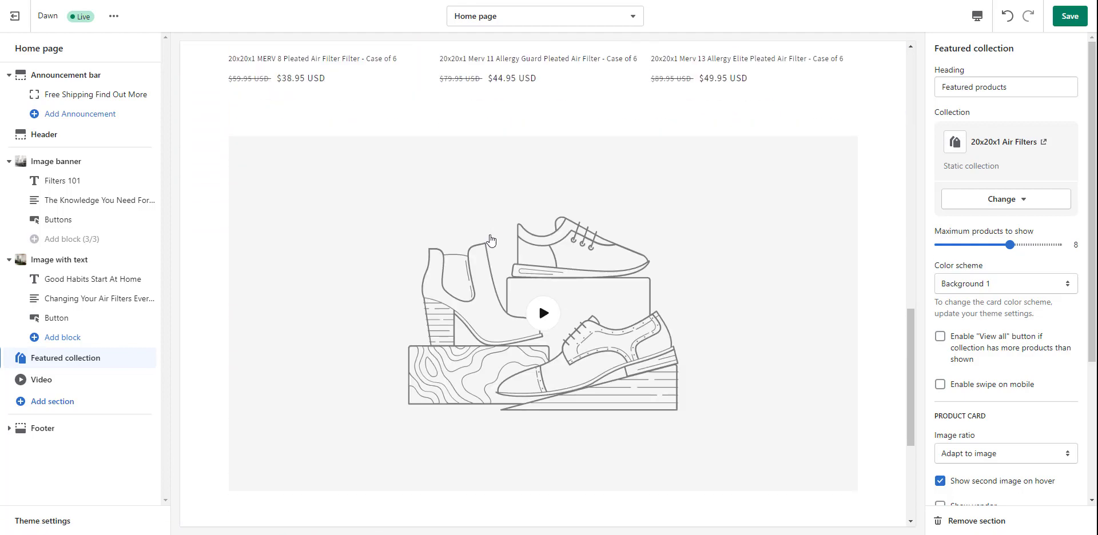
scroll(490, 235, "down", 3)
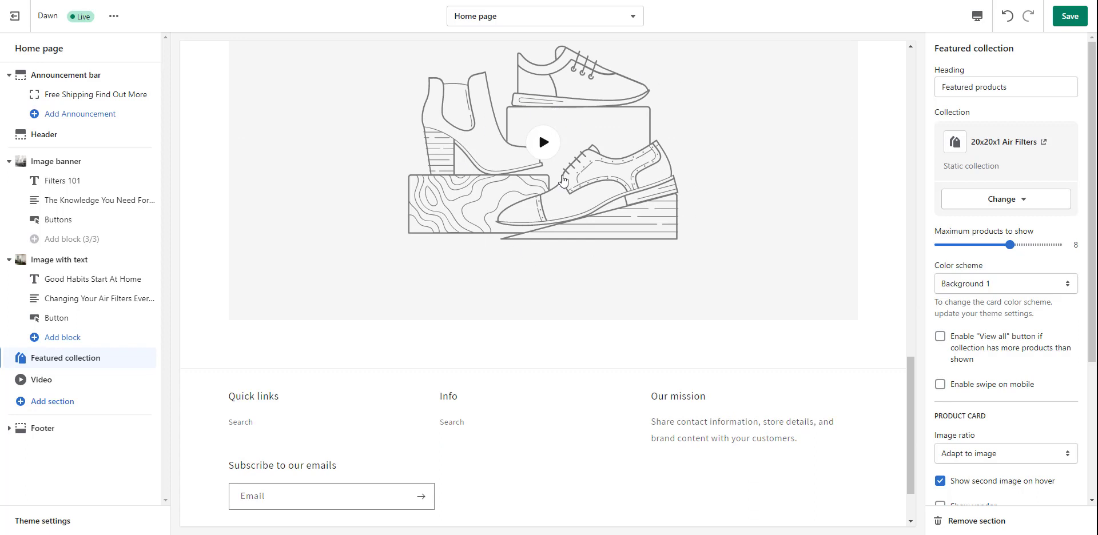
scroll(563, 181, "up", 1)
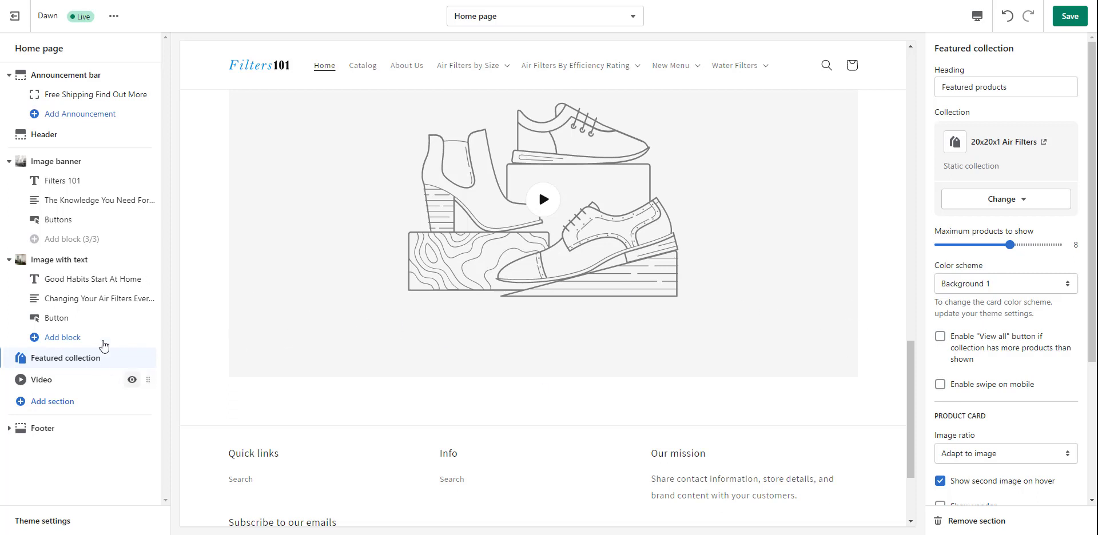
left_click(57, 386)
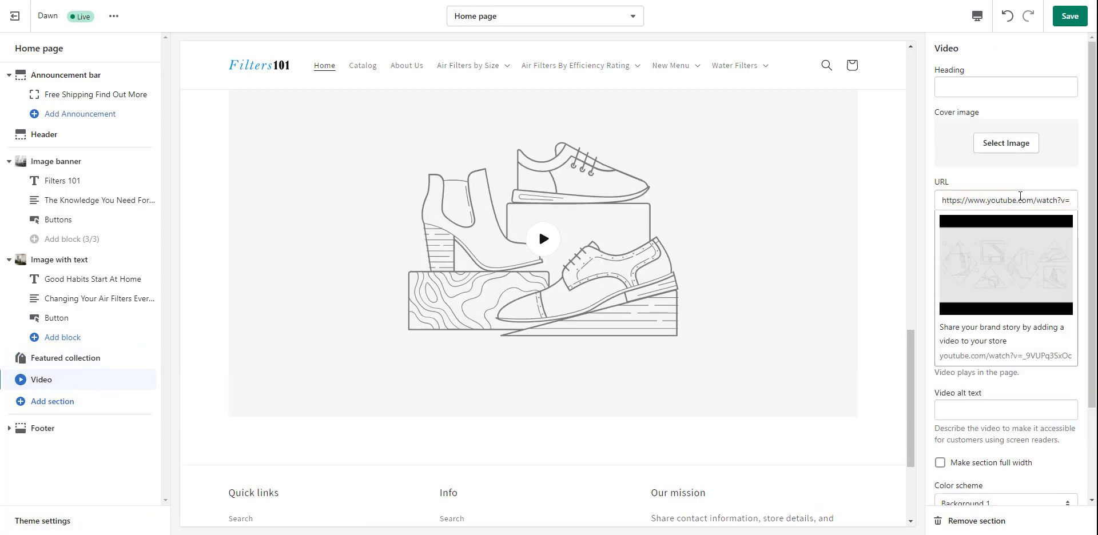
left_click(942, 203)
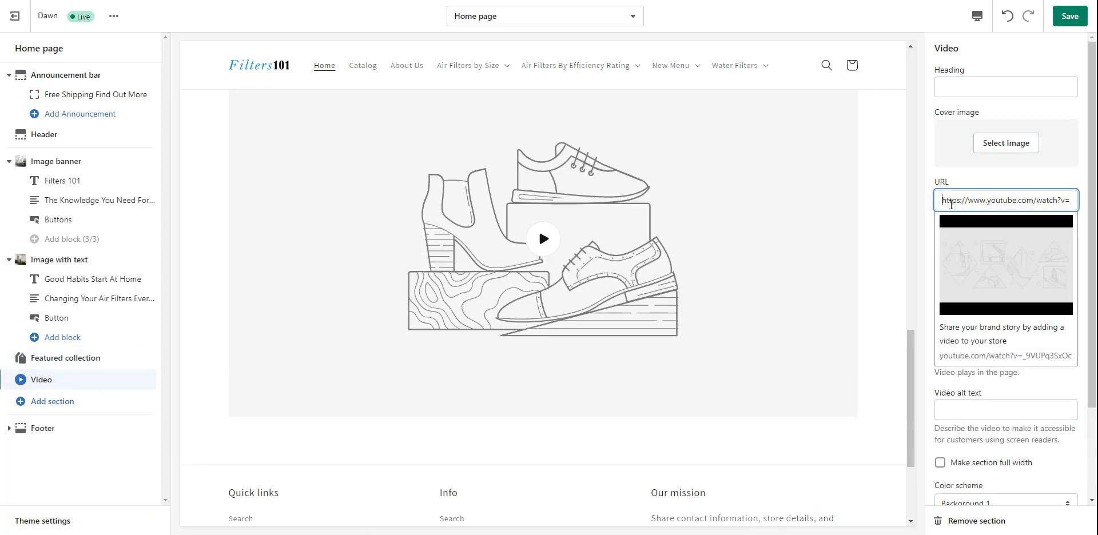
key("ctrl+a")
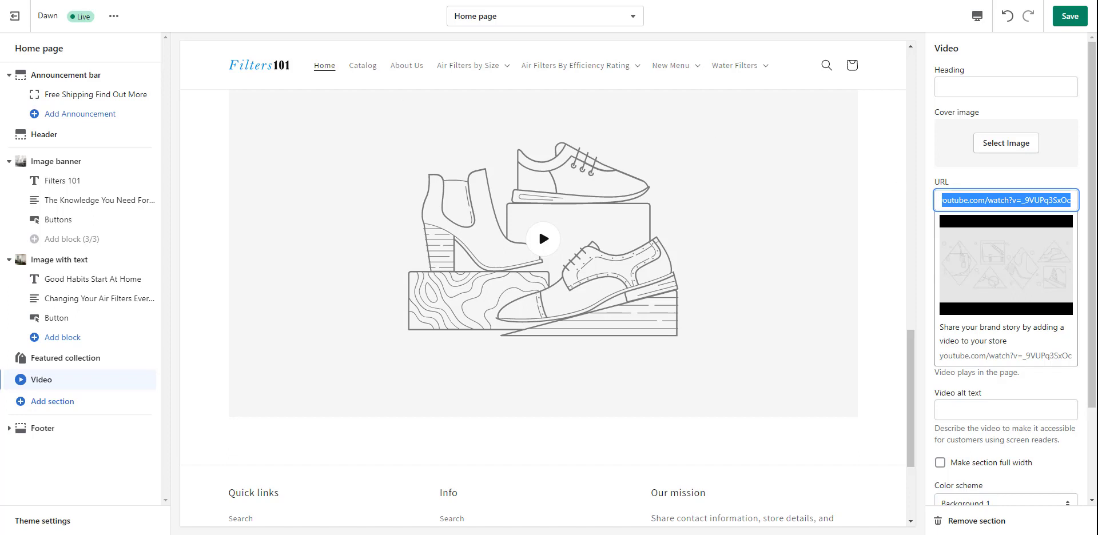
key("alt+Tab")
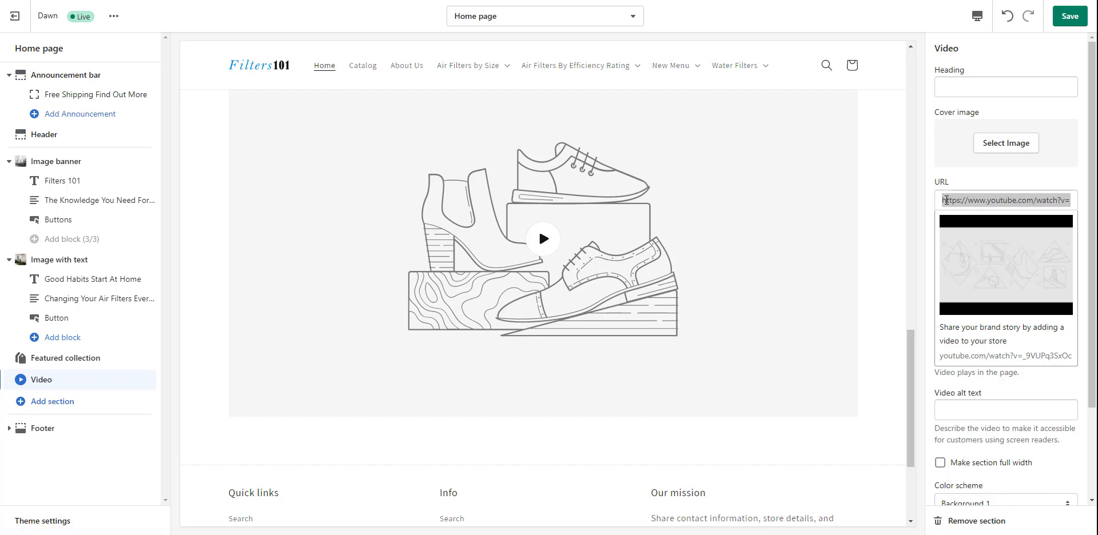
left_click(946, 201)
key("ctrl+a")
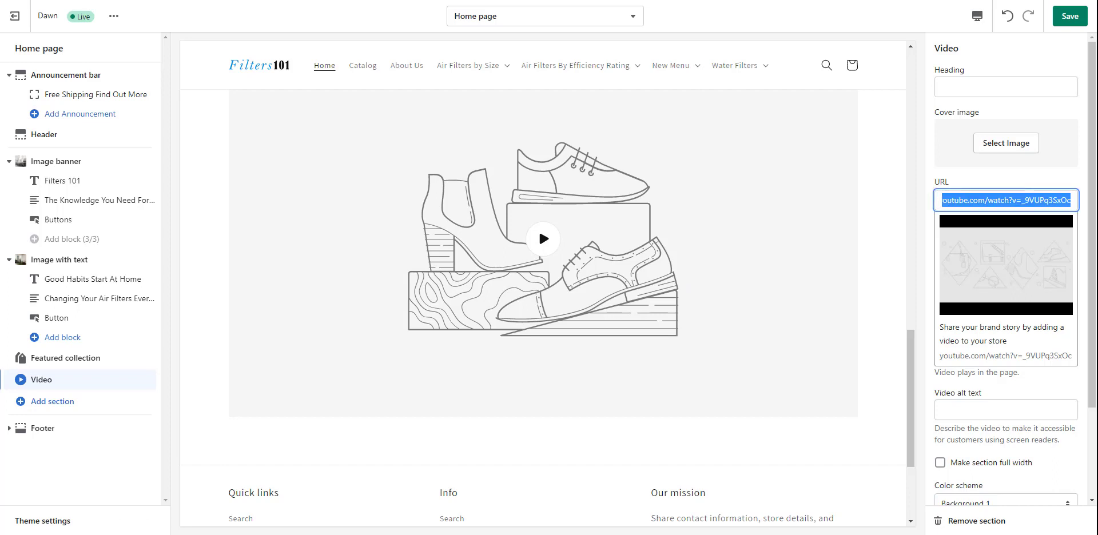
type("https://youtu.be/RWdK42ilYEo")
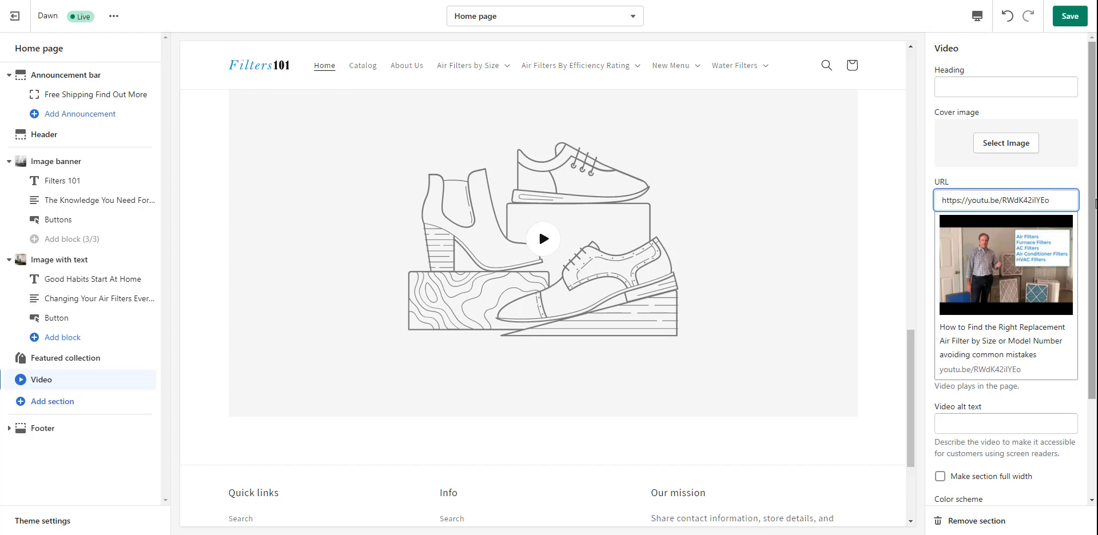
left_click(1069, 17)
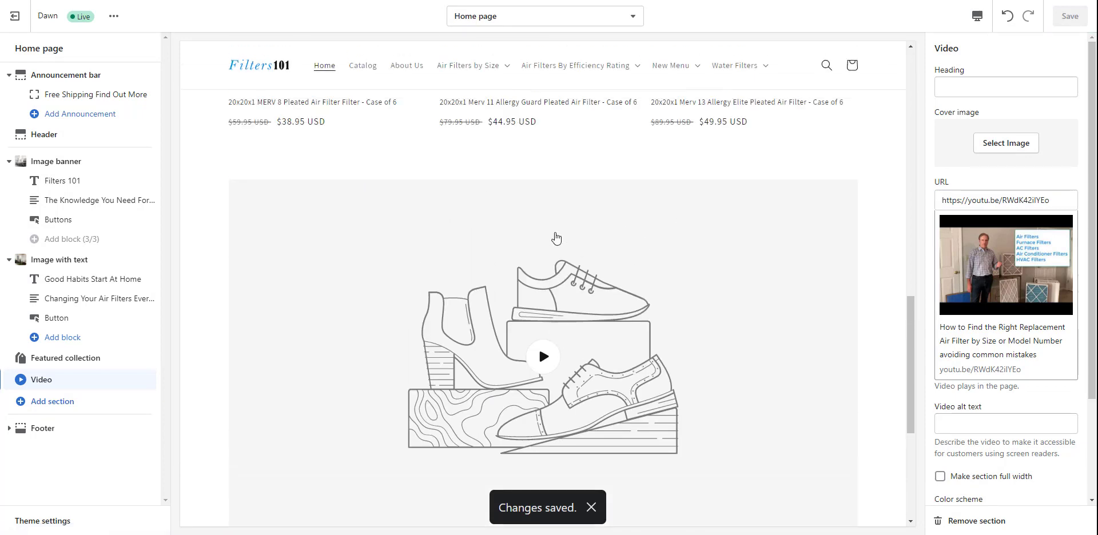
Enter 'Ho To Find the Right Filter Everytime' as the Video section heading
left_click(968, 87)
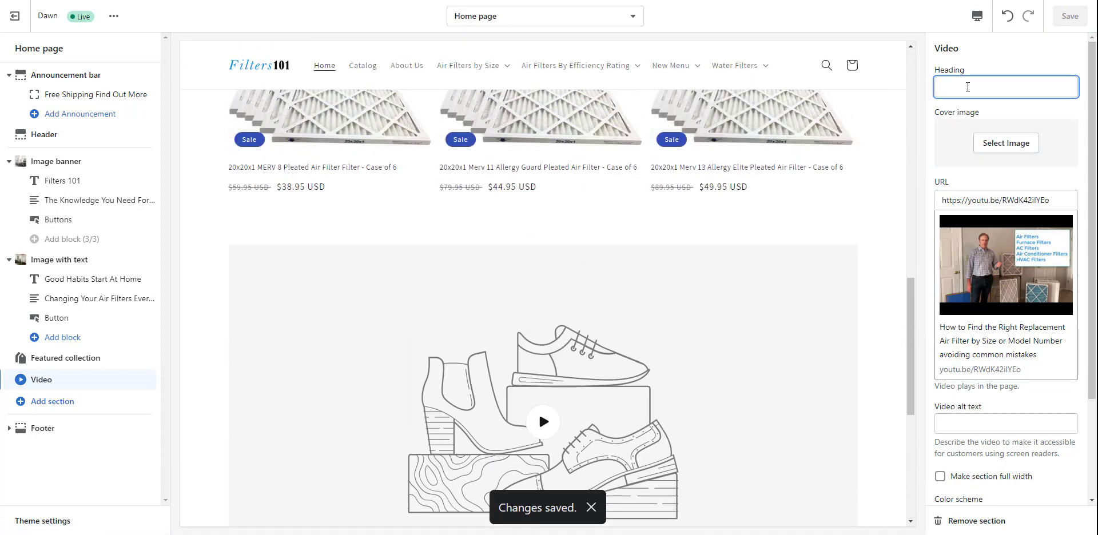
type("Ho To Find the Right Filter Every")
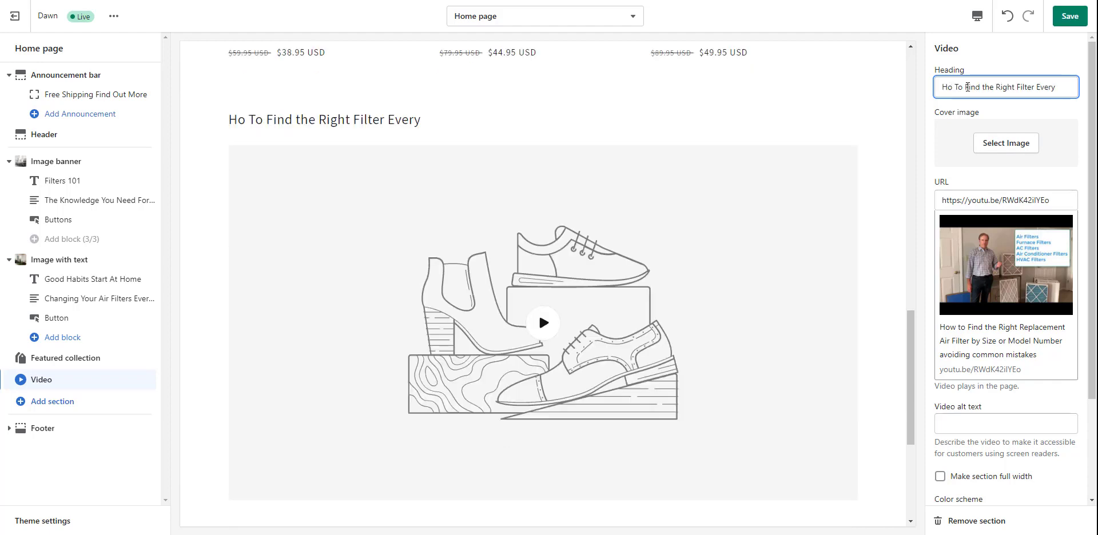
type("time")
left_click(420, 116)
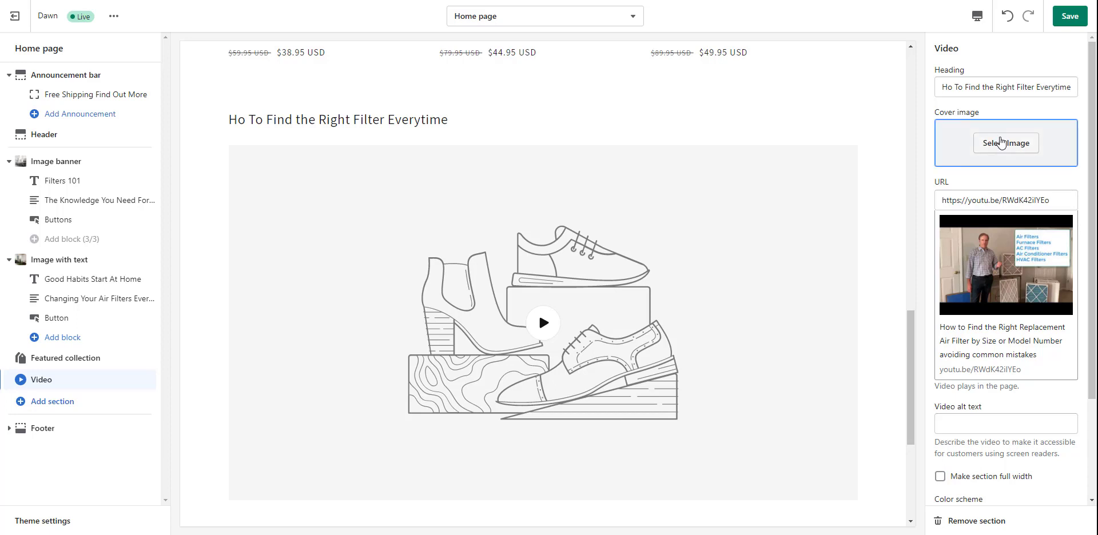
Set the video cover image to the Library picture of the man among air filters
left_click(1001, 147)
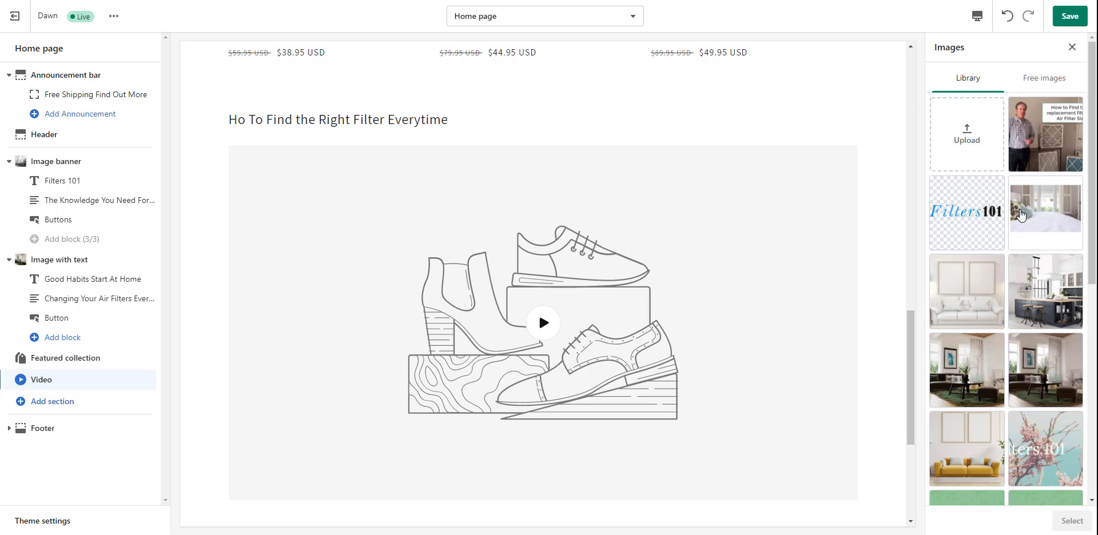
left_click(972, 309)
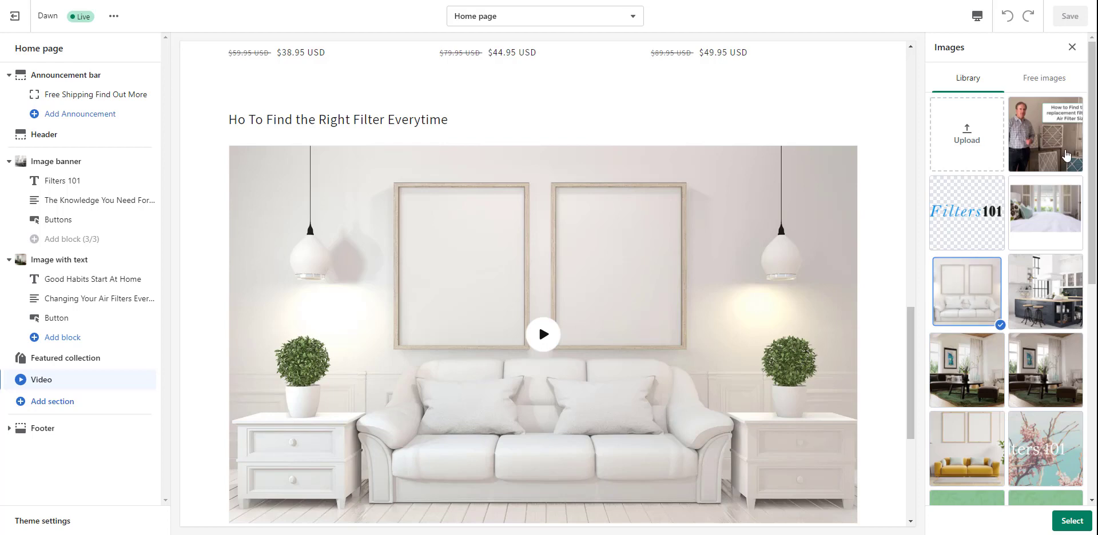
left_click(1041, 147)
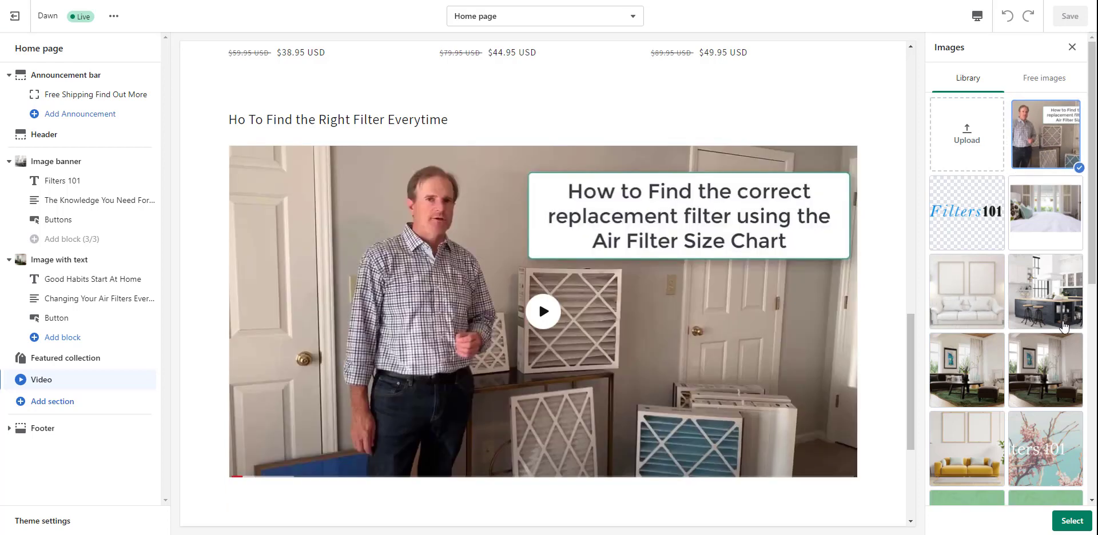
left_click(1072, 523)
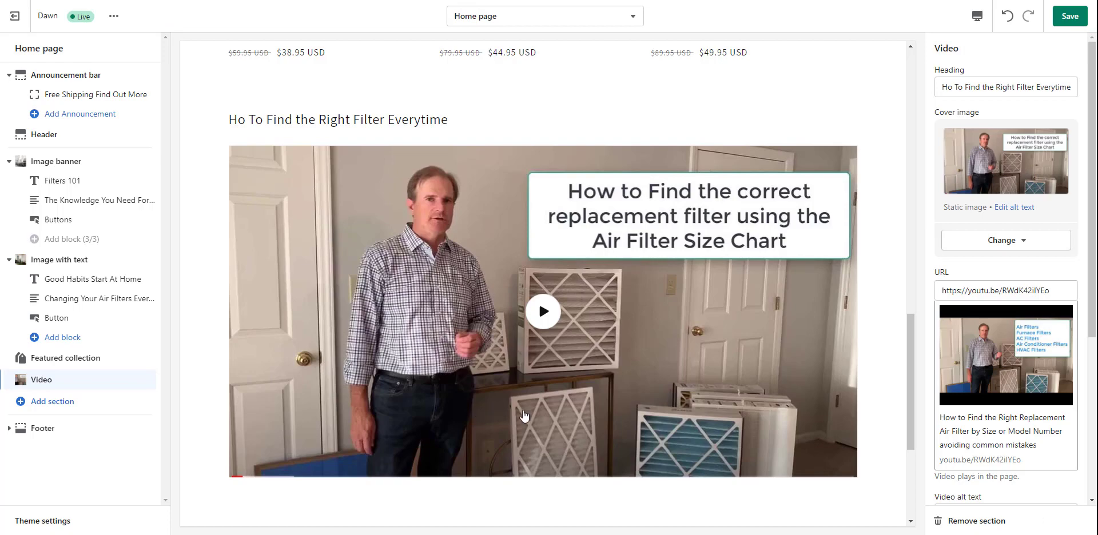
scroll(594, 422, "up", 5)
scroll(595, 422, "up", 10)
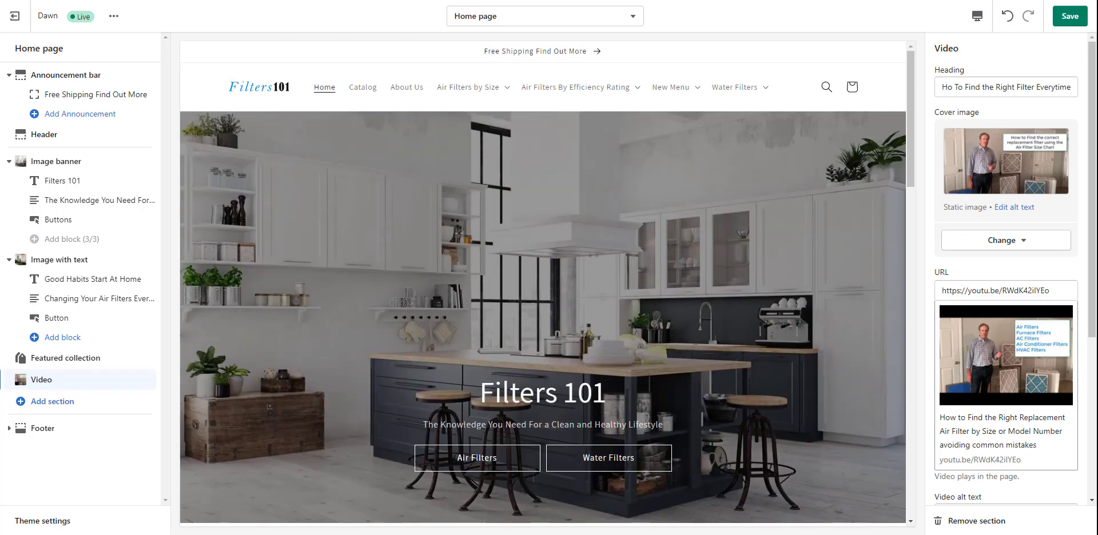
Preview the store at mobile size and browse the Air Filters by Size and 16 inch menus
left_click(979, 20)
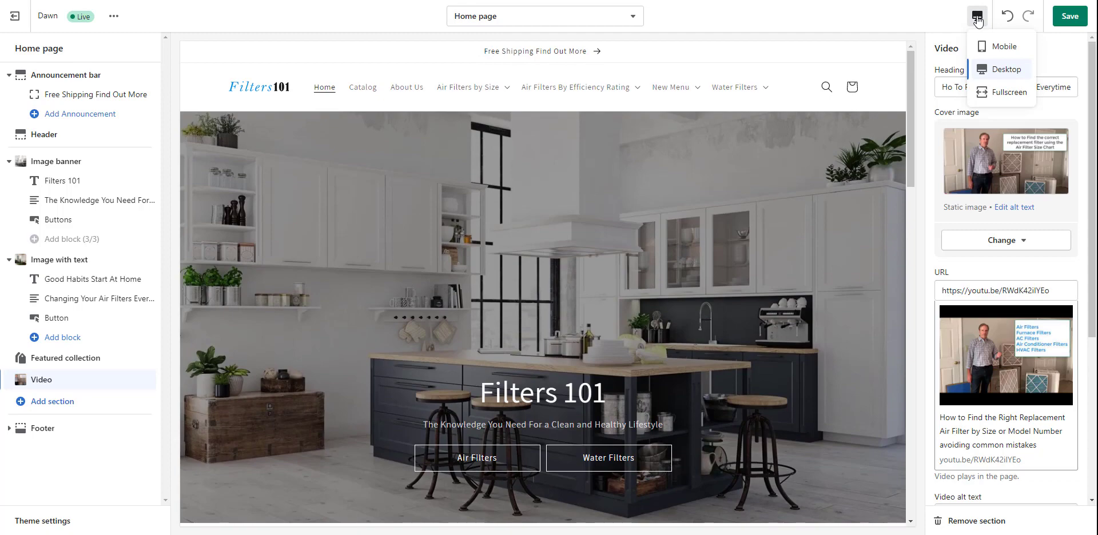
left_click(1005, 46)
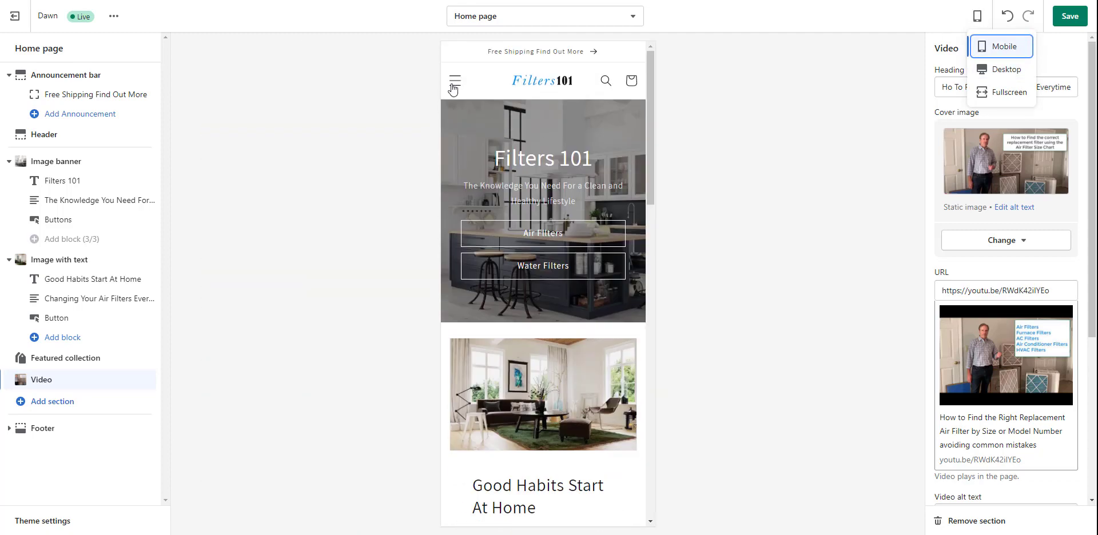
left_click(454, 86)
left_click(490, 230)
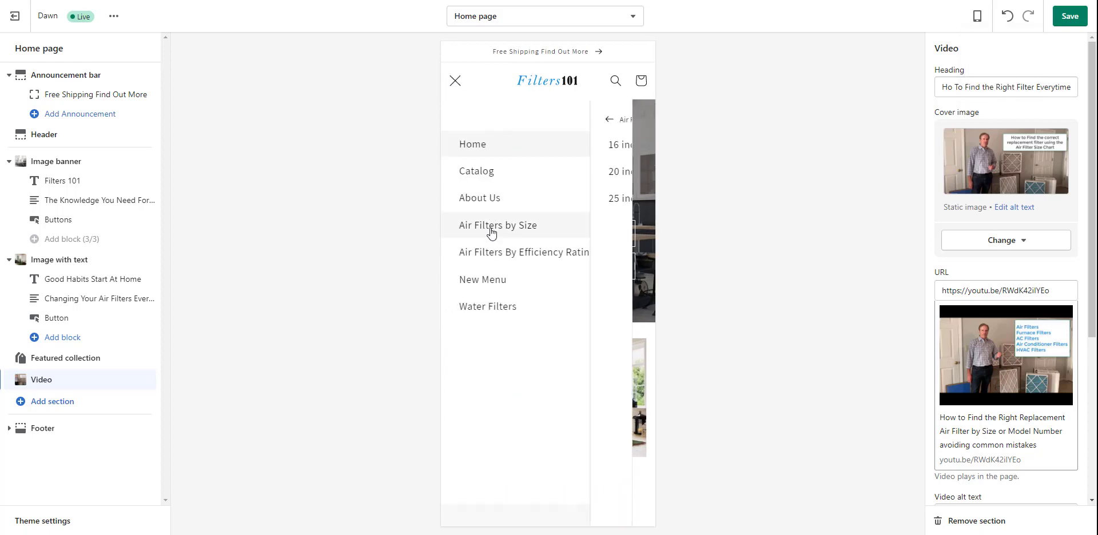
left_click(496, 146)
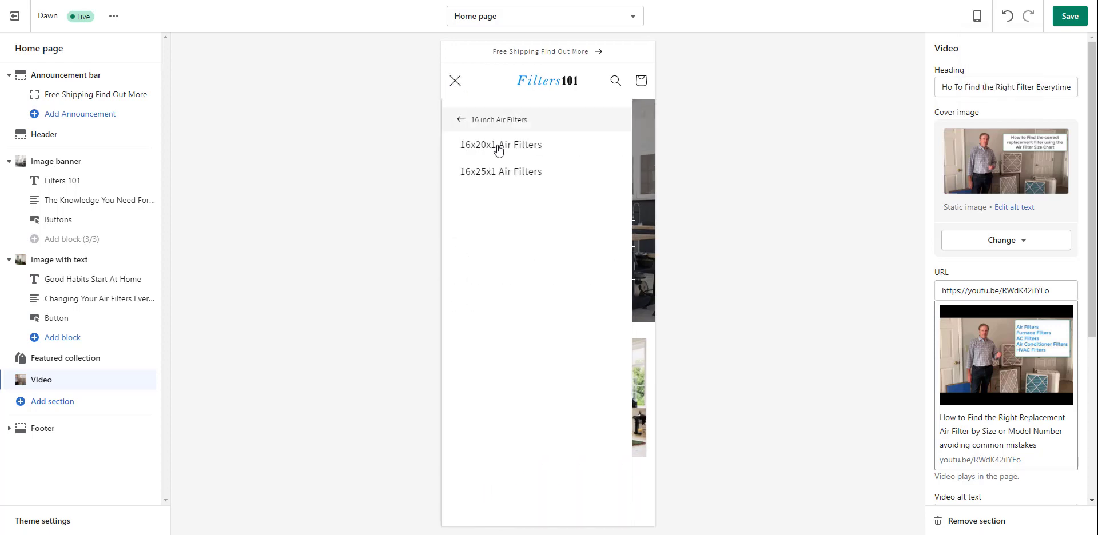
left_click(461, 120)
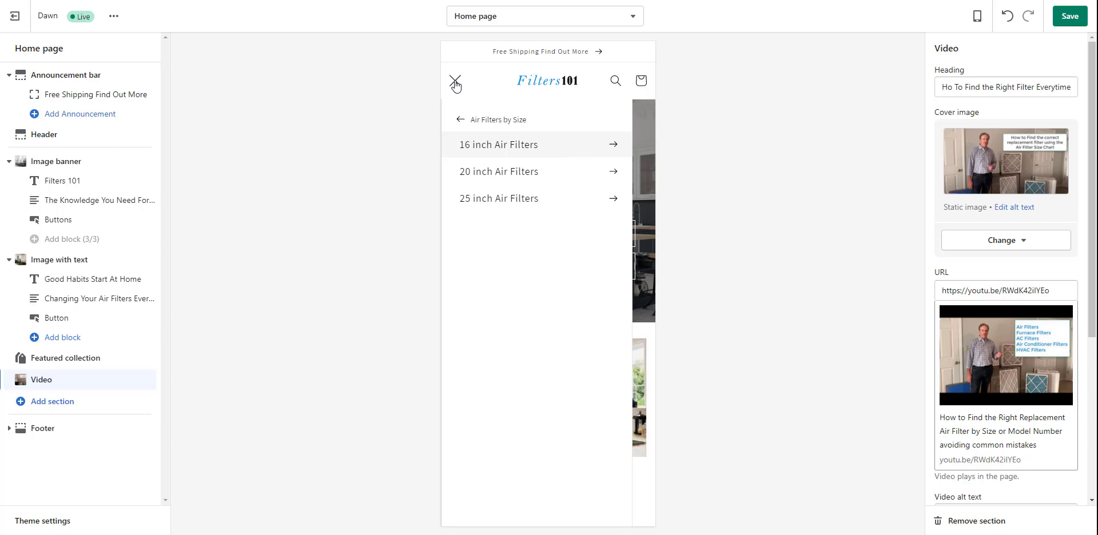
left_click(460, 119)
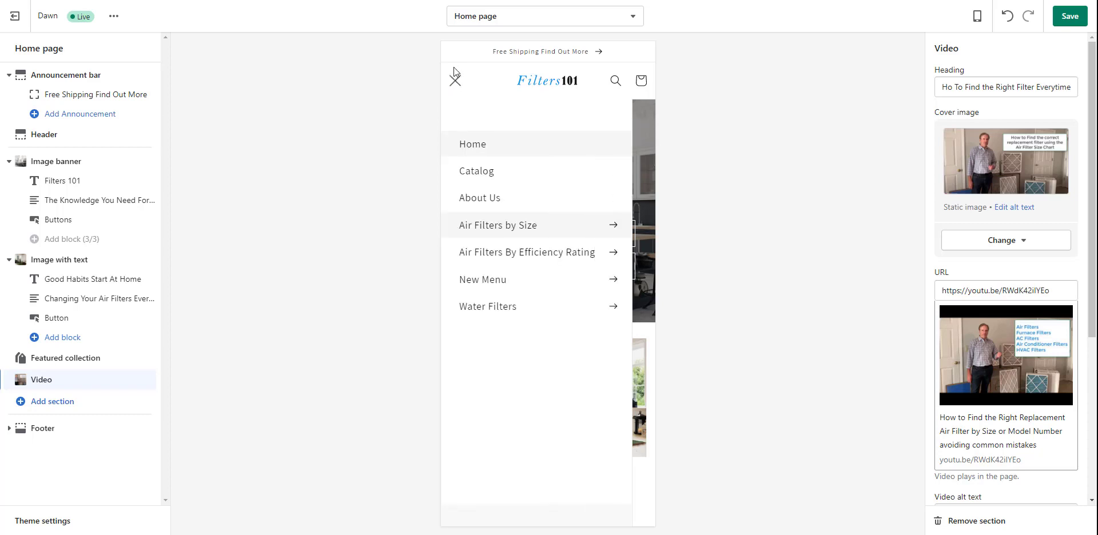
Check the MERV 8 collection from the efficiency-rating menu, return home, and save the changes
left_click(479, 252)
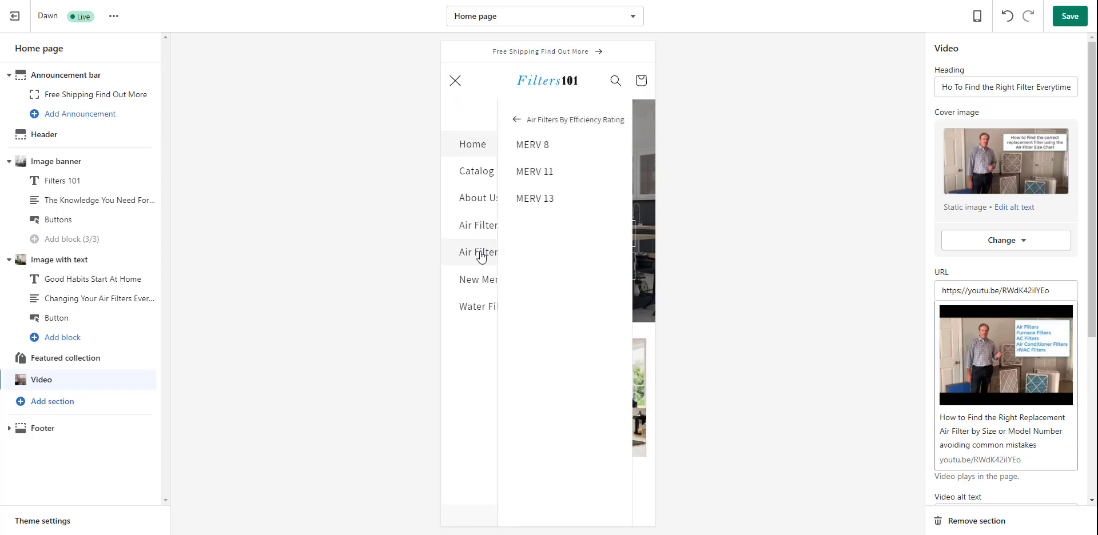
left_click(479, 148)
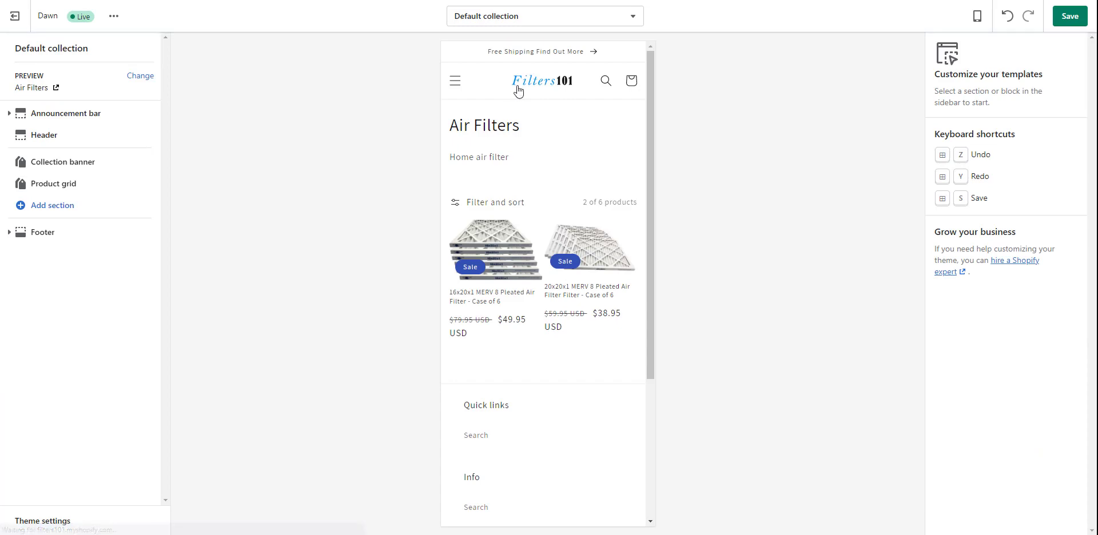
left_click(540, 89)
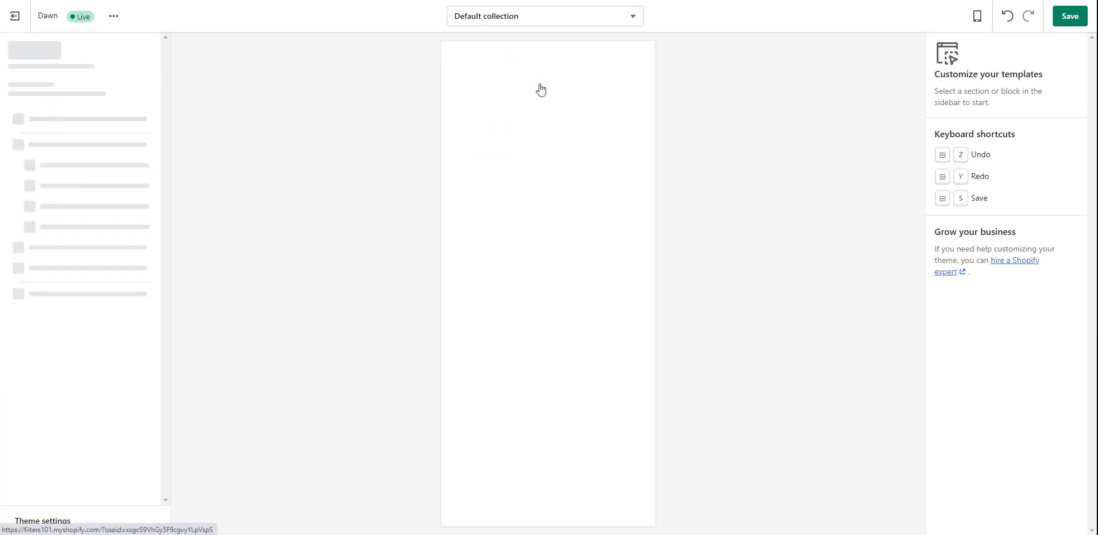
scroll(503, 246, "down", 5)
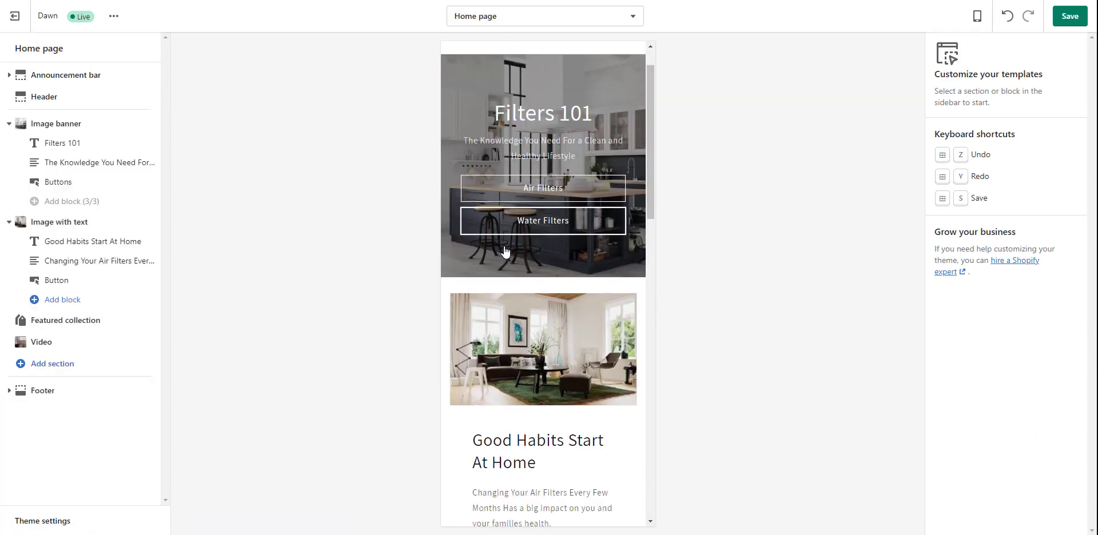
scroll(503, 246, "down", 10)
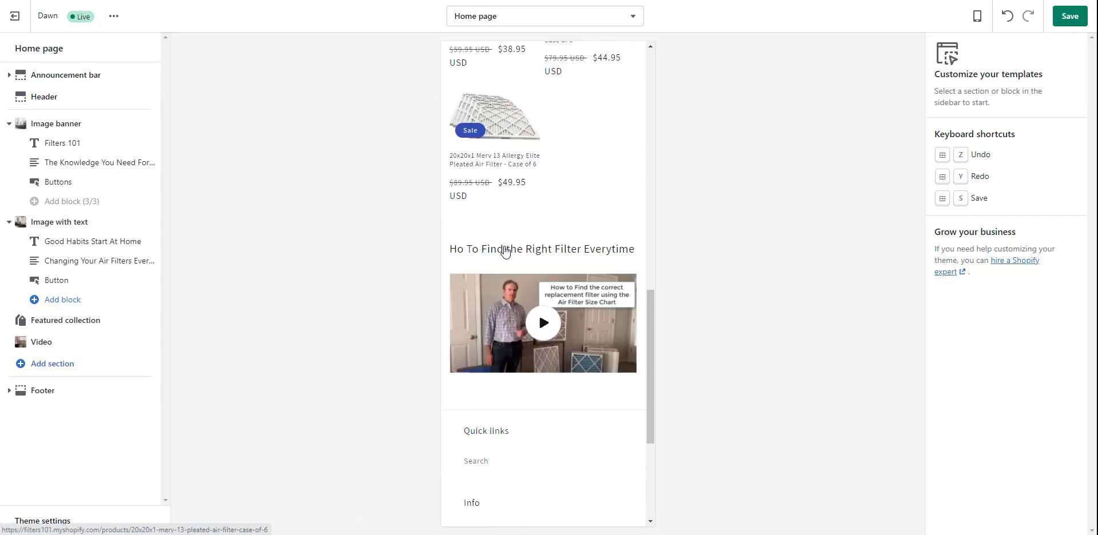
scroll(504, 248, "down", 3)
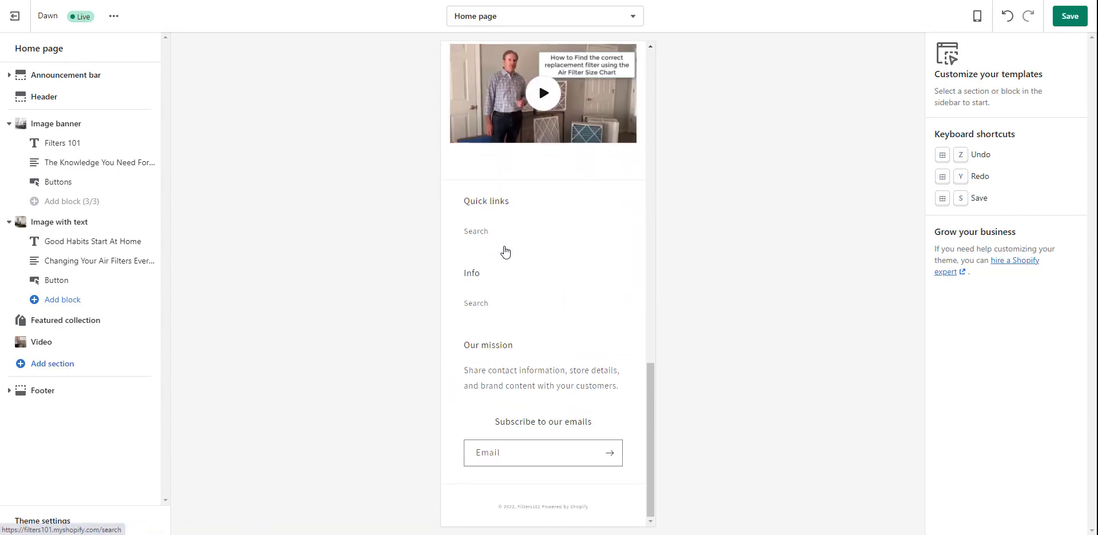
scroll(503, 248, "up", 6)
scroll(503, 246, "up", 10)
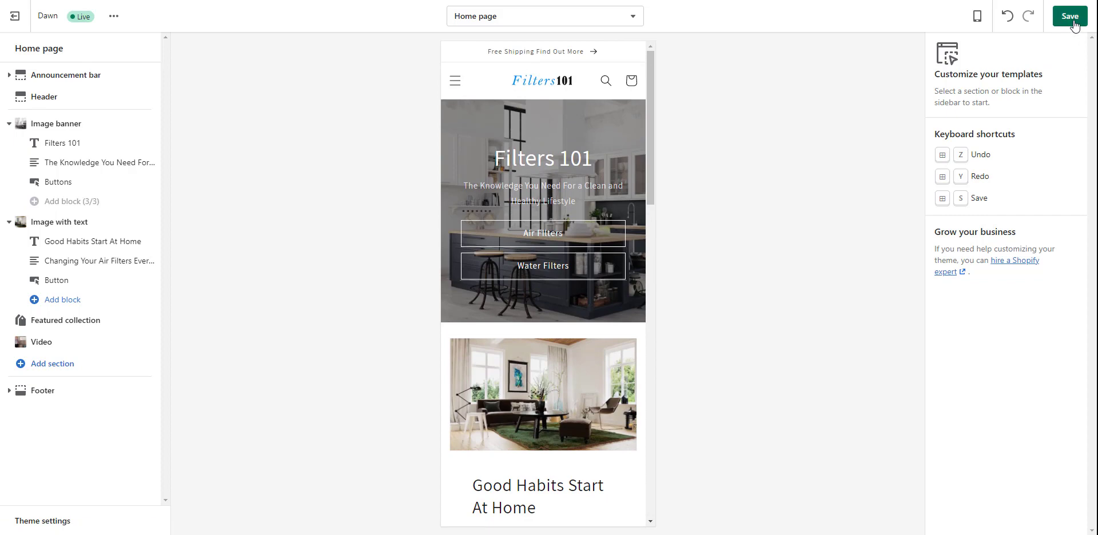
left_click(1071, 17)
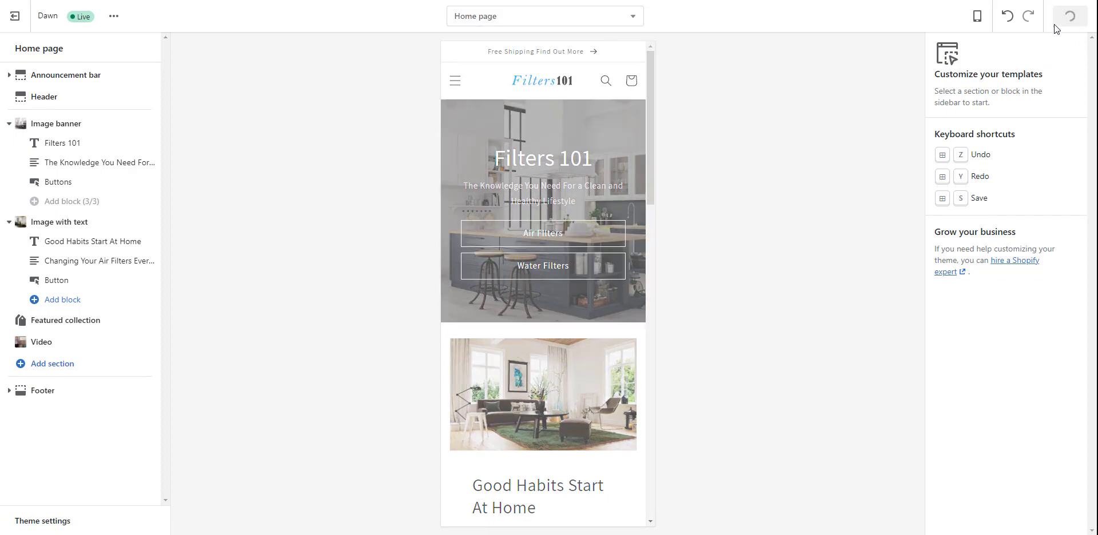
left_click(976, 23)
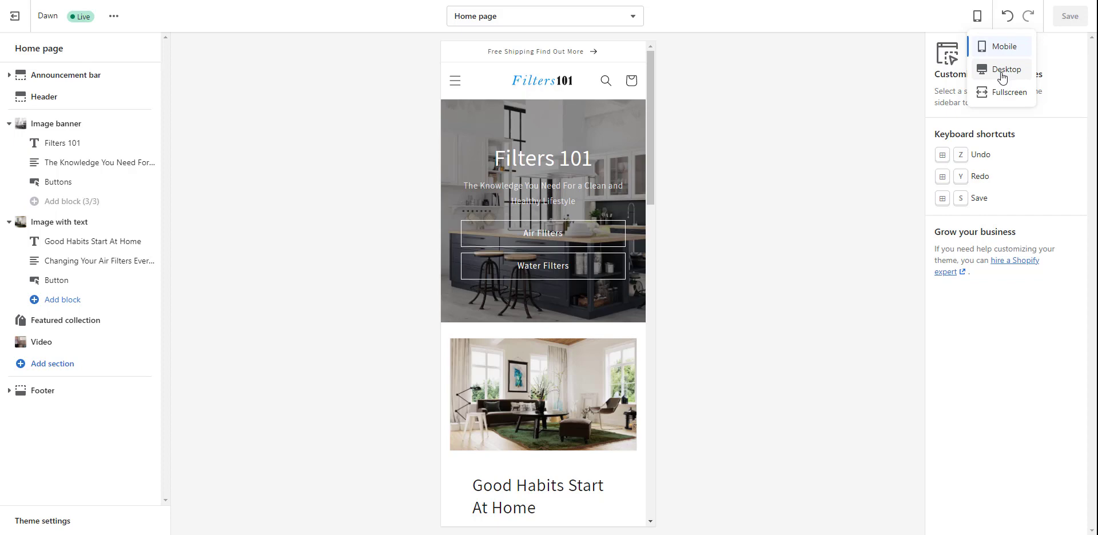
Switch the preview to desktop and scroll down through the sections to the footer
left_click(1002, 71)
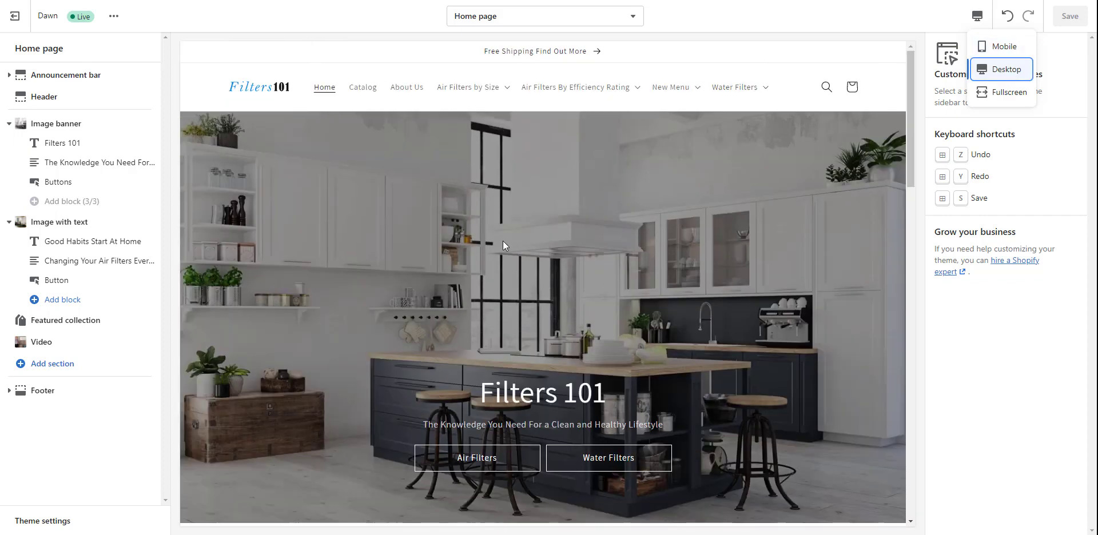
scroll(502, 241, "down", 4)
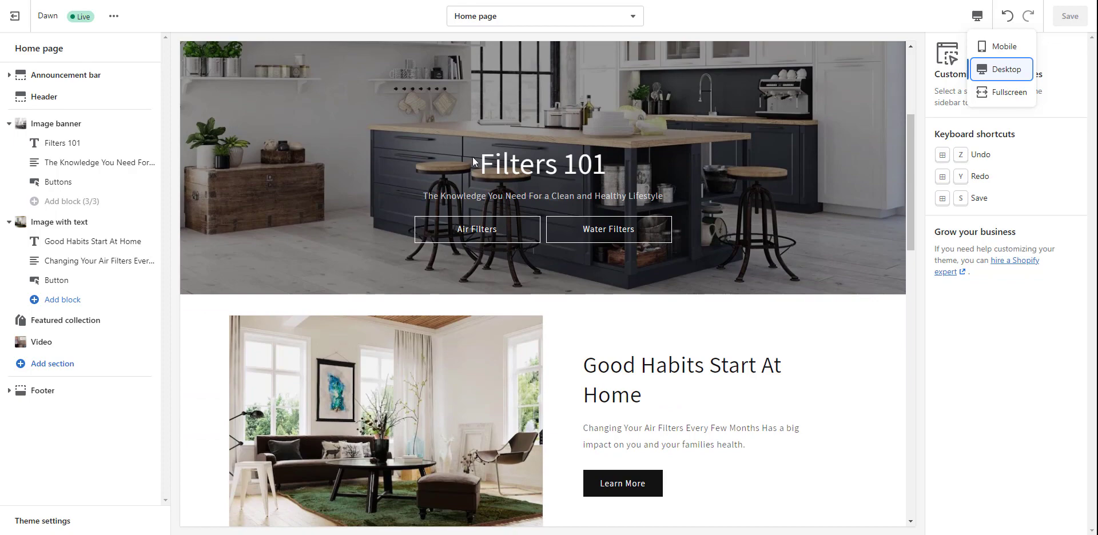
scroll(688, 198, "down", 4)
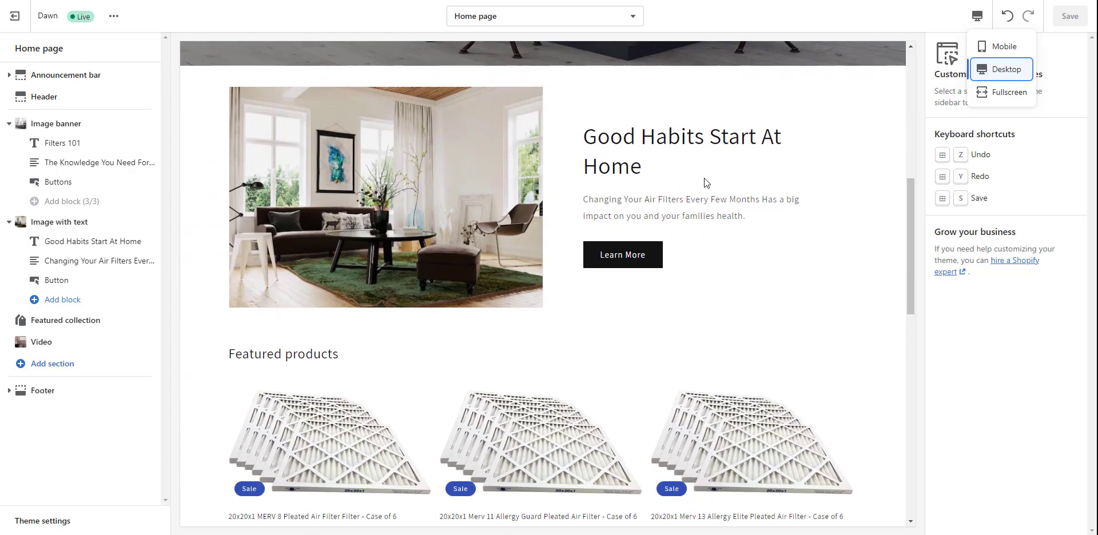
scroll(502, 245, "down", 4)
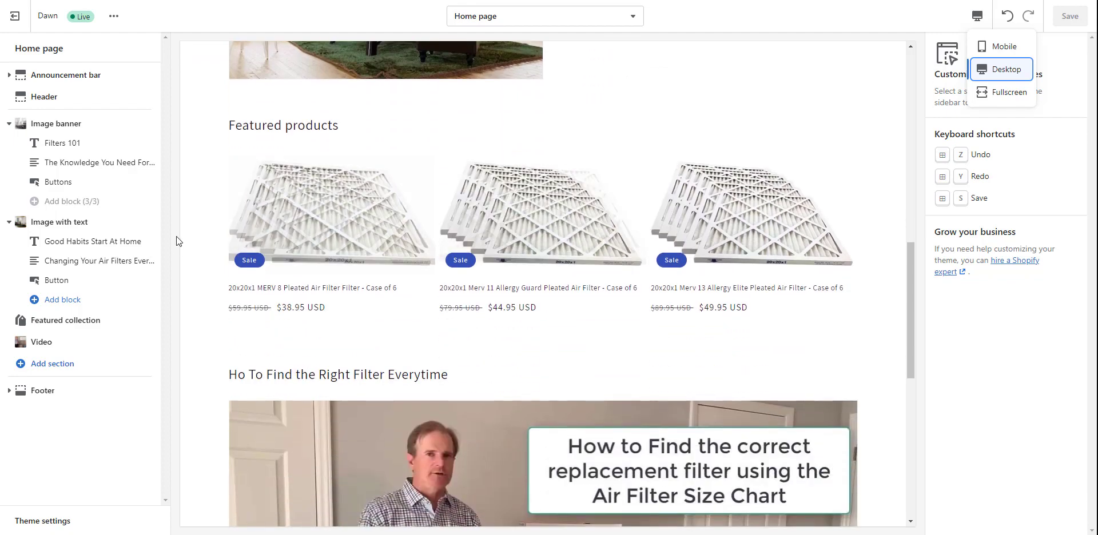
scroll(401, 229, "down", 5)
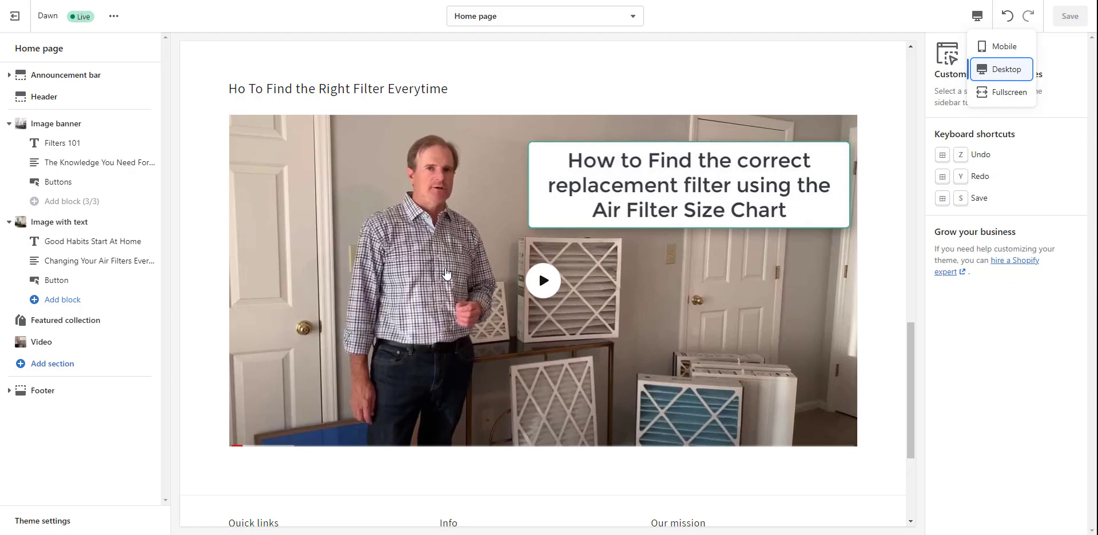
scroll(464, 267, "down", 4)
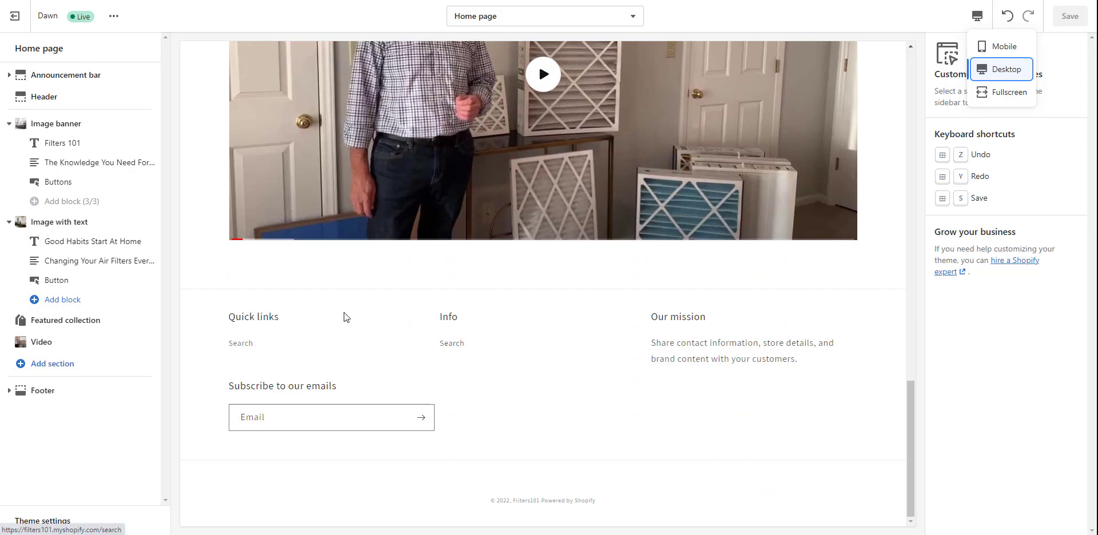
Try switching the footer's Quick links menu to Main menu, then open the Our mission block
left_click(37, 392)
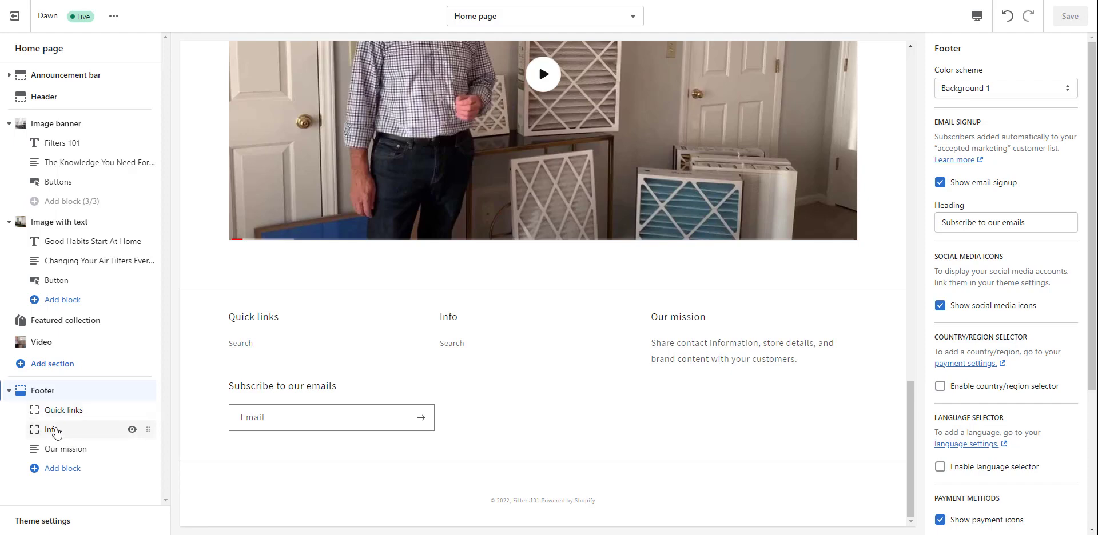
left_click(63, 412)
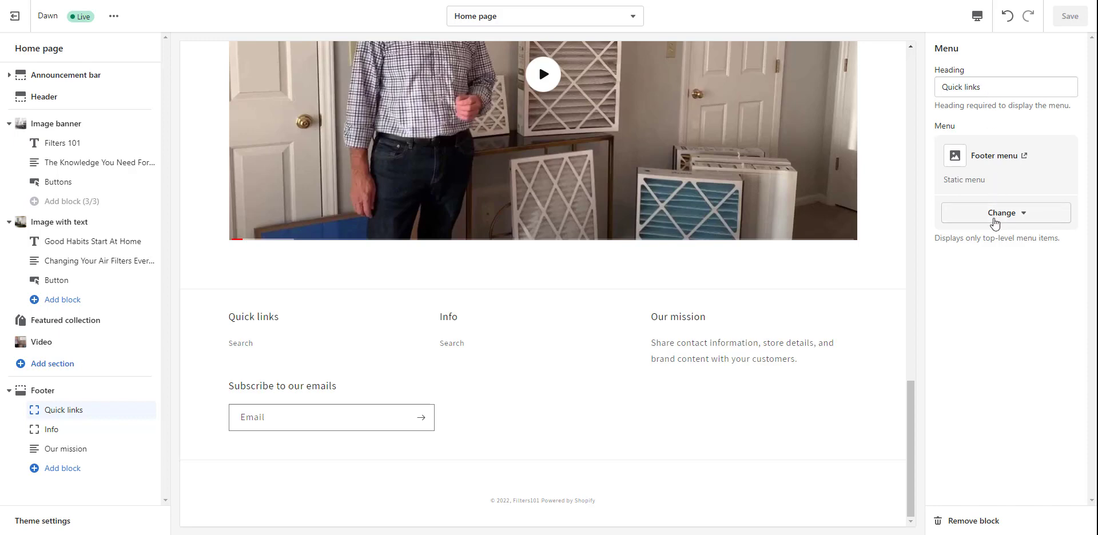
left_click(995, 221)
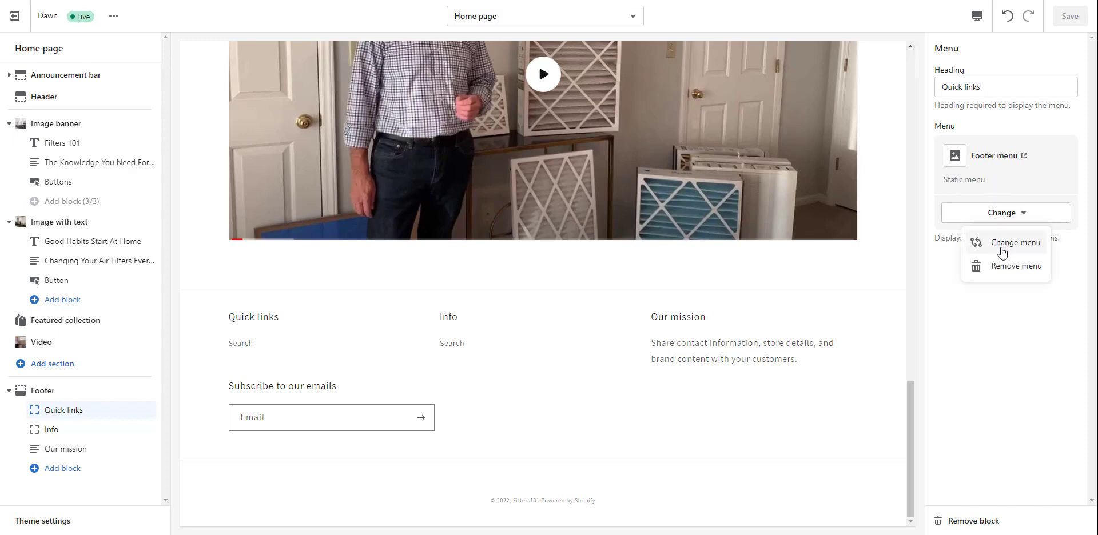
left_click(1002, 253)
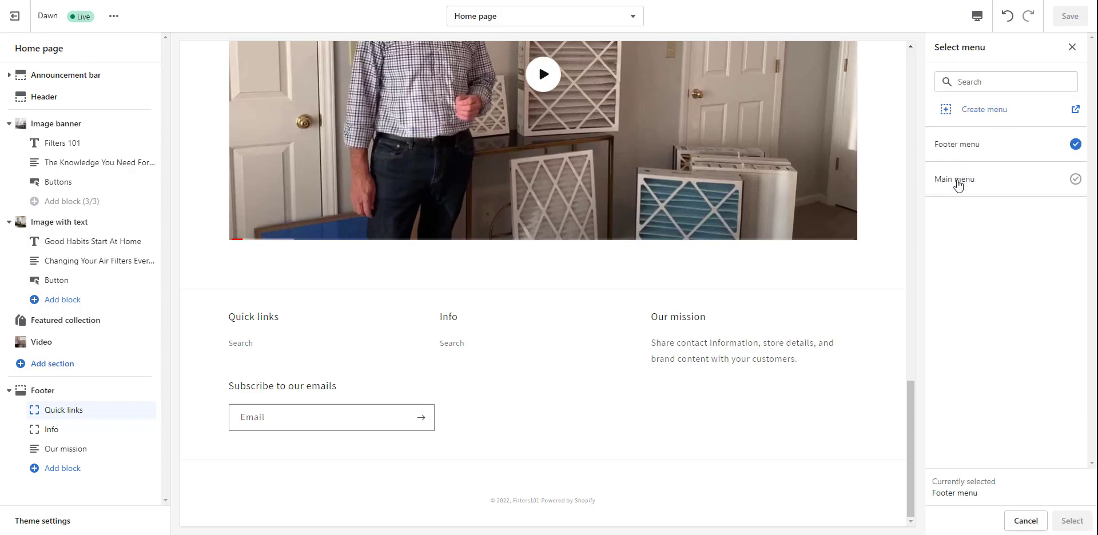
left_click(958, 185)
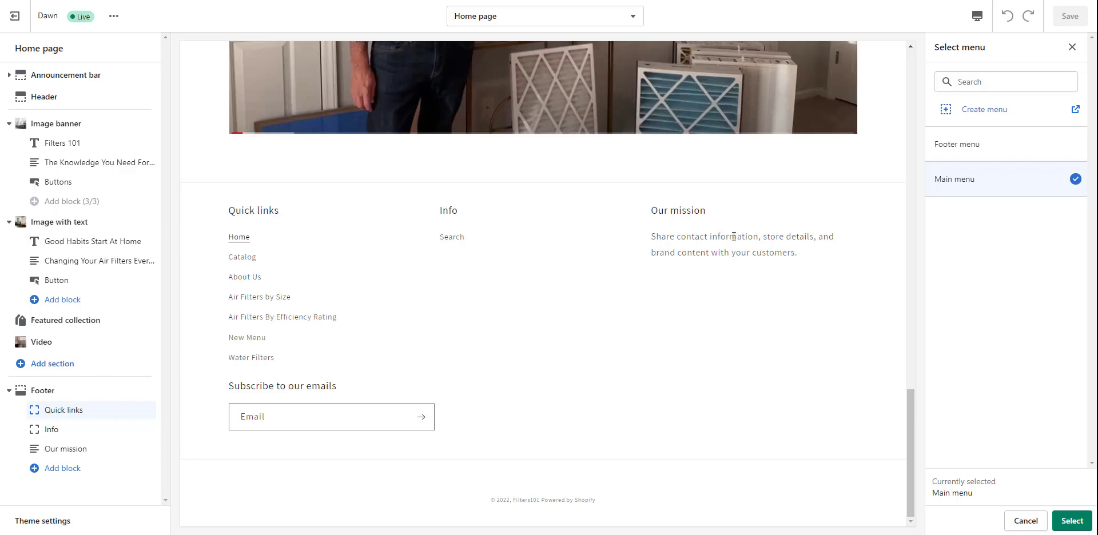
left_click(67, 450)
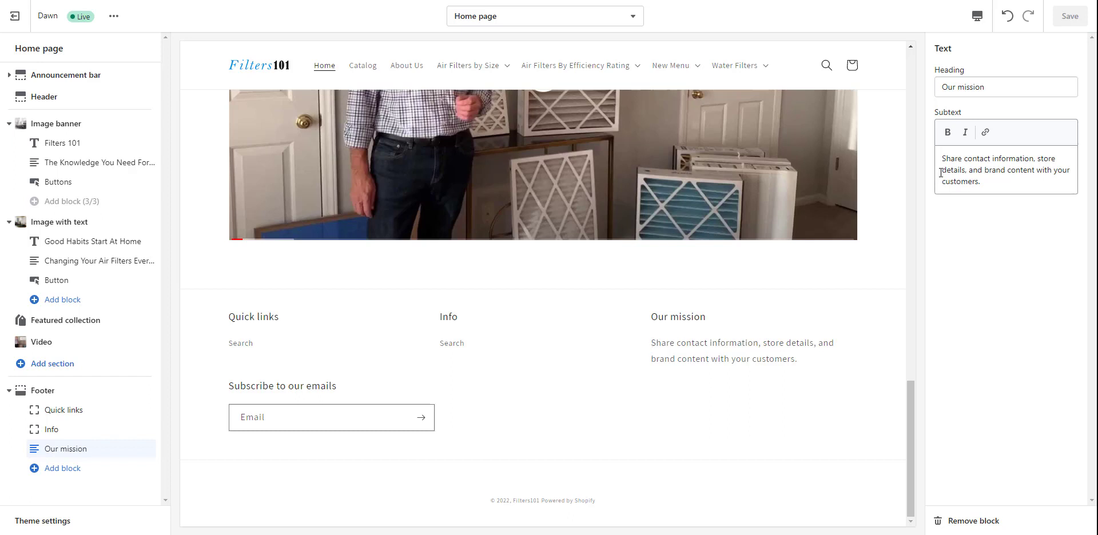
Replace the Our mission subtext with 'This is what we are about'
left_click_drag(941, 154, 1031, 203)
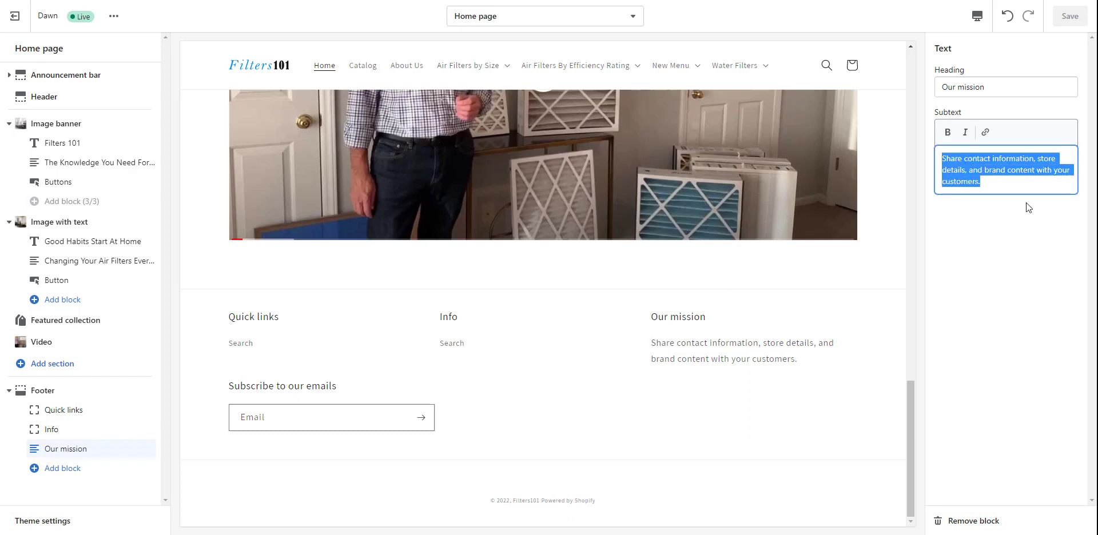
type("This i")
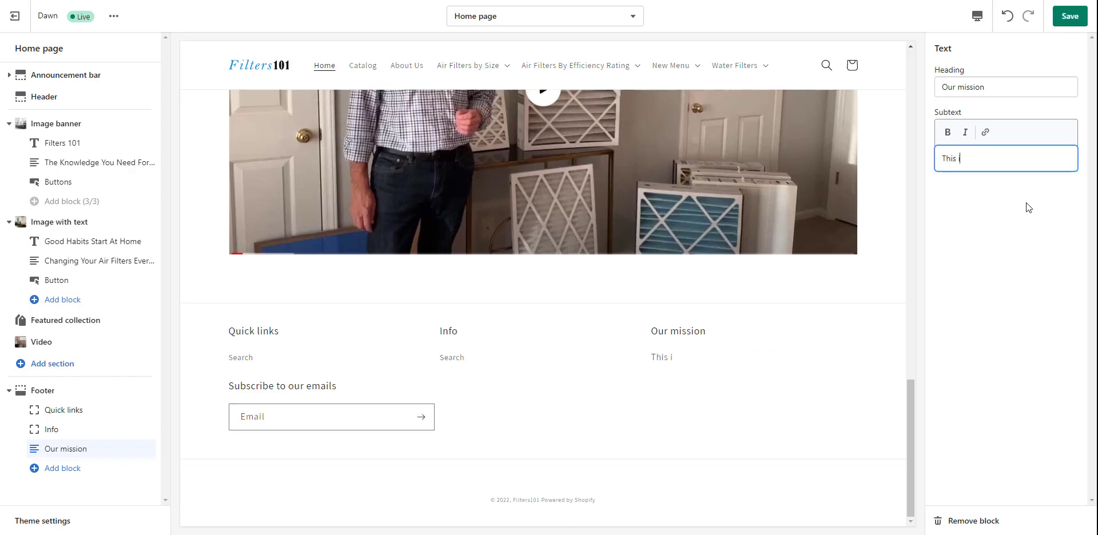
type("s what we are about")
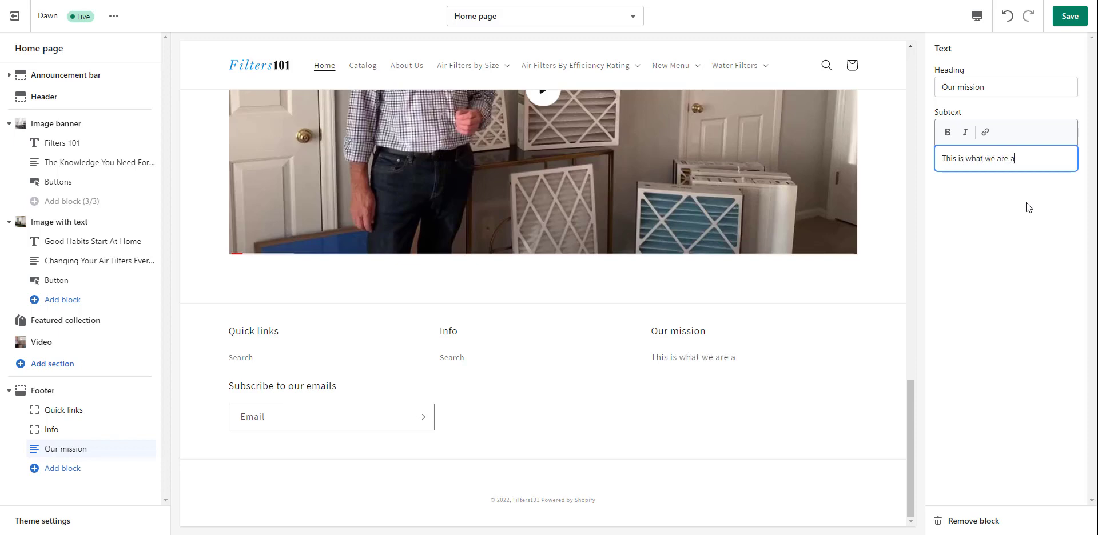